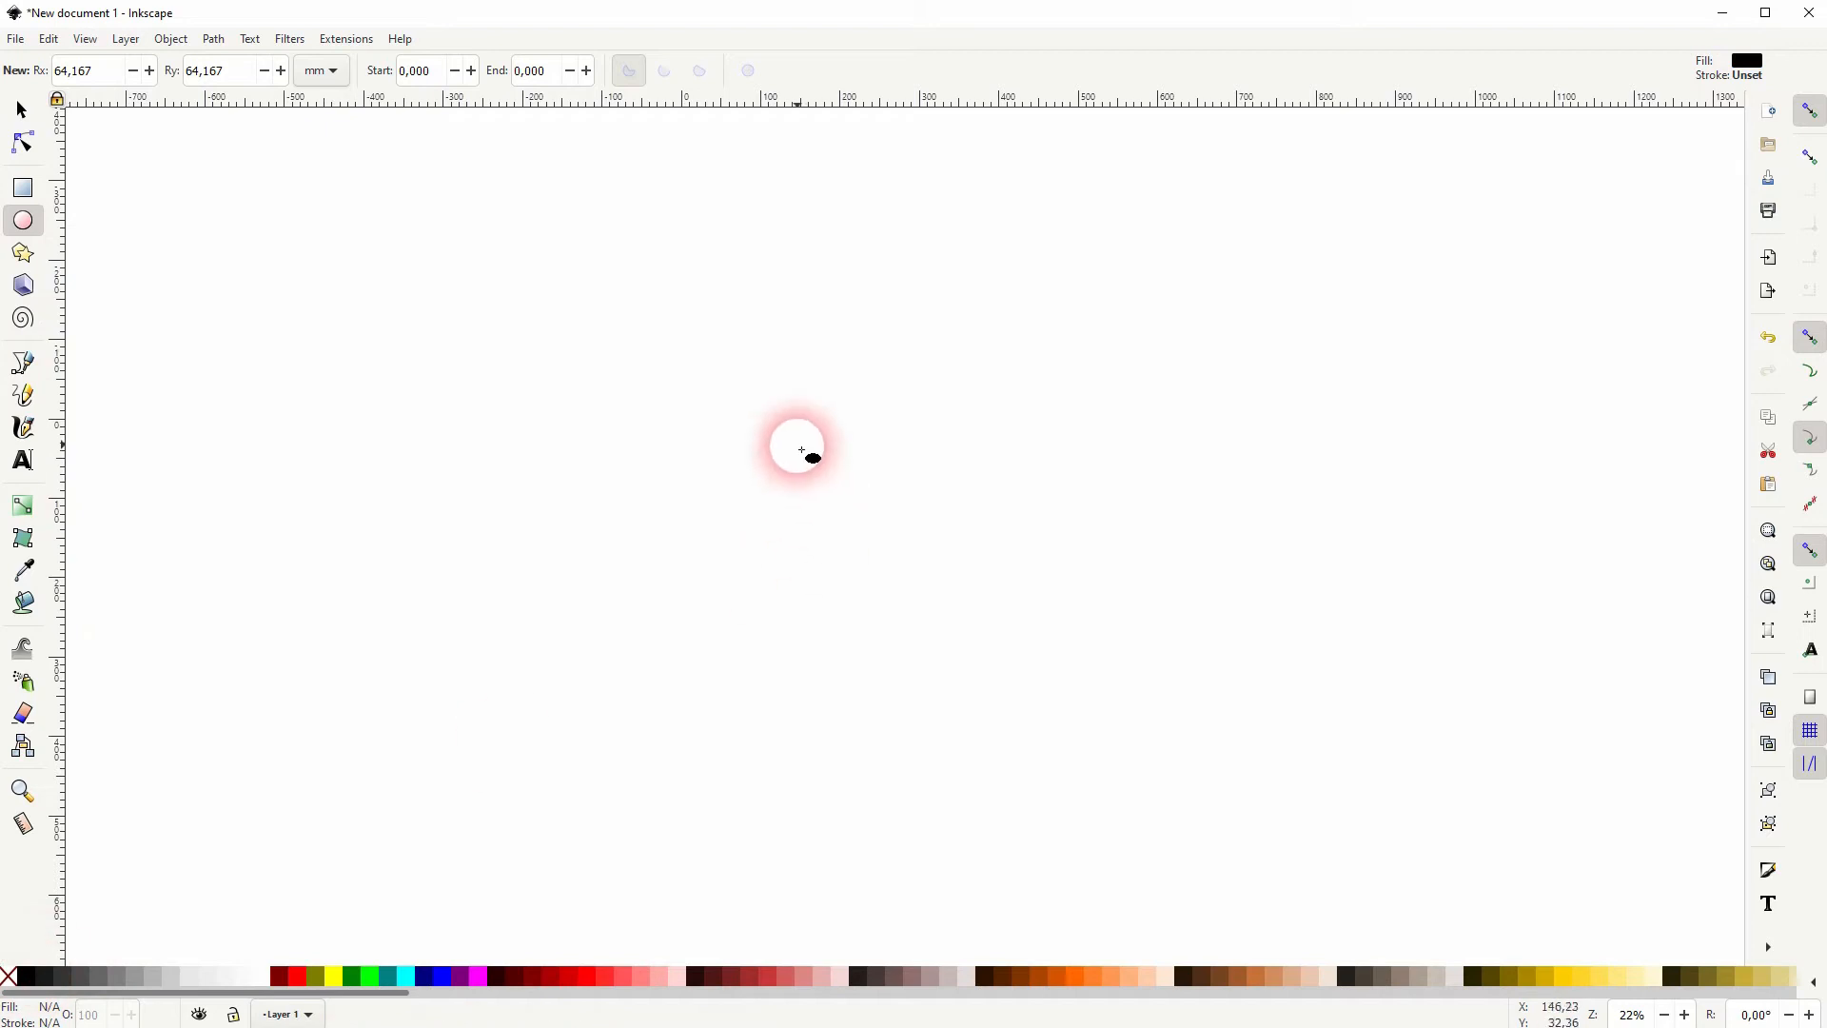
- Draw a circle about 559 mm in diameter, reposition it near the canvas centre, and fill it with dark red
{"action": "left_click_drag", "start_coordinate": [790, 404], "coordinate": [1234, 857]}
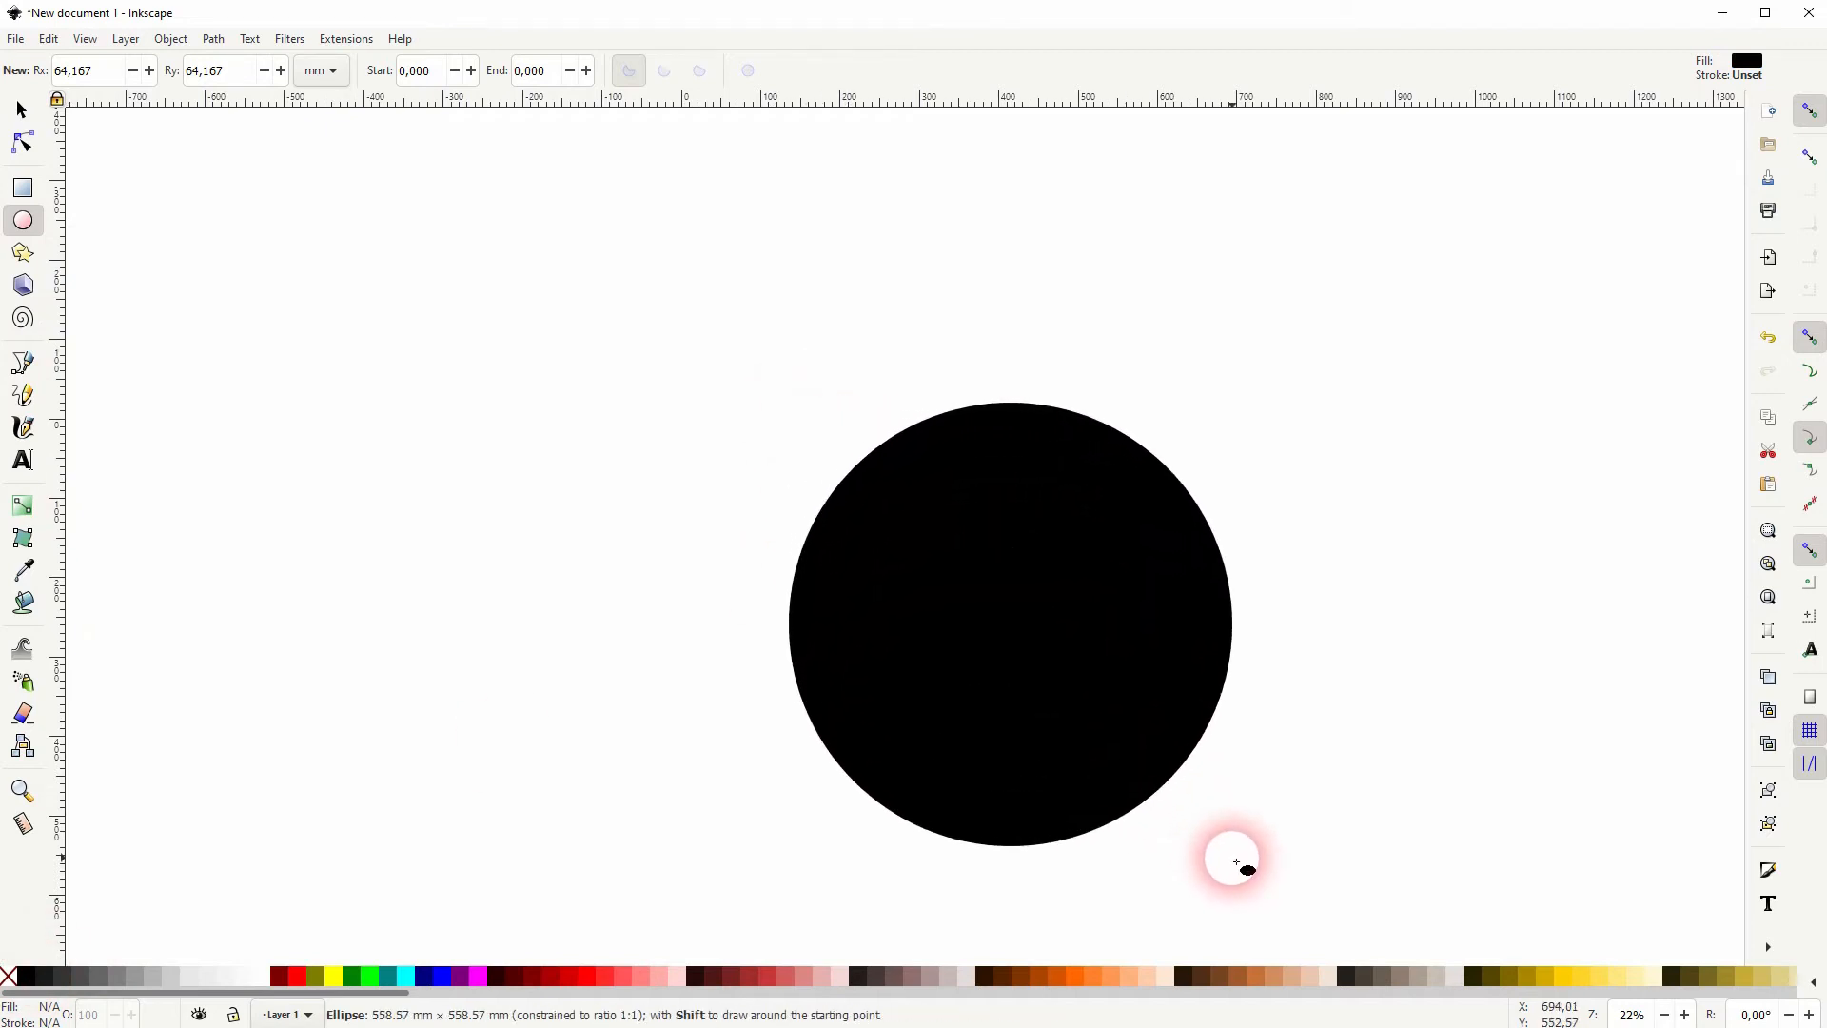
{"action": "left_click", "coordinate": [21, 109]}
{"action": "left_click_drag", "start_coordinate": [1130, 685], "coordinate": [1056, 597]}
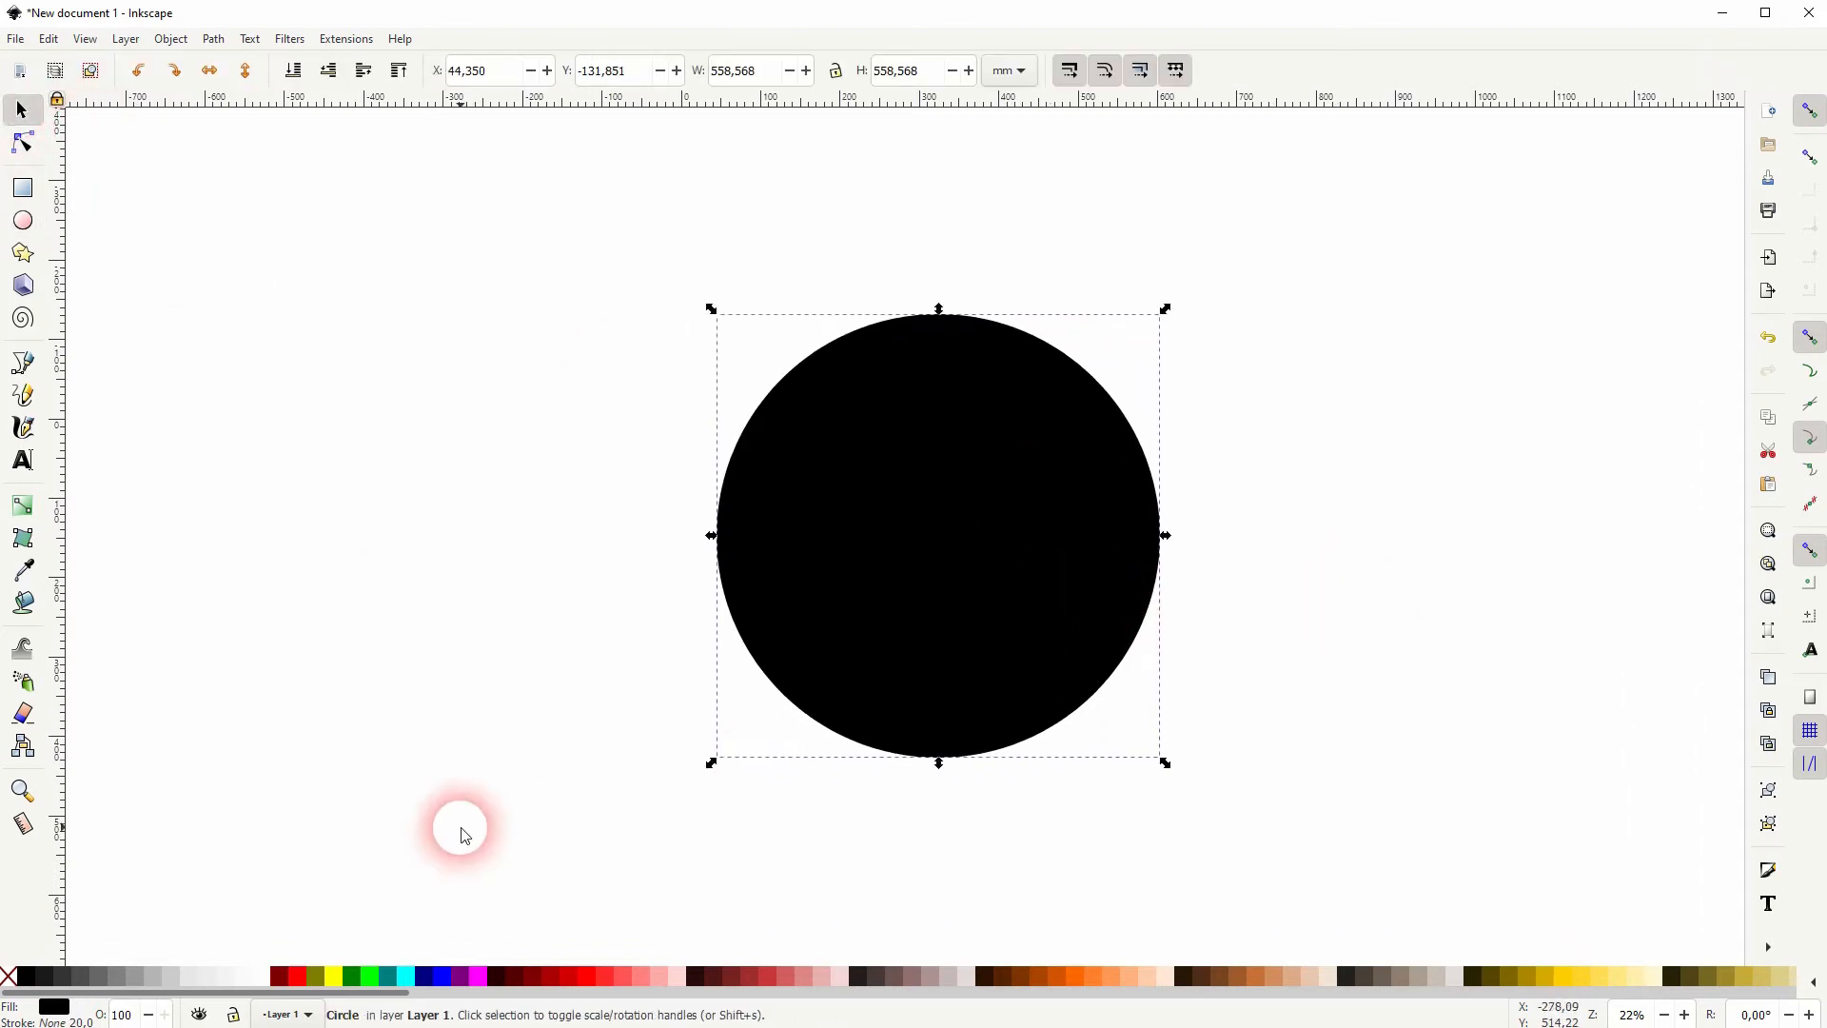
{"action": "left_click", "coordinate": [279, 975]}
{"action": "left_click", "coordinate": [466, 728]}
- Draw a straight horizontal line about 1395 mm long across the circle, extending beyond both sides
{"action": "left_click", "coordinate": [22, 363]}
{"action": "left_click", "coordinate": [452, 492]}
{"action": "left_click", "coordinate": [1558, 492]}
{"action": "left_click", "coordinate": [23, 112]}
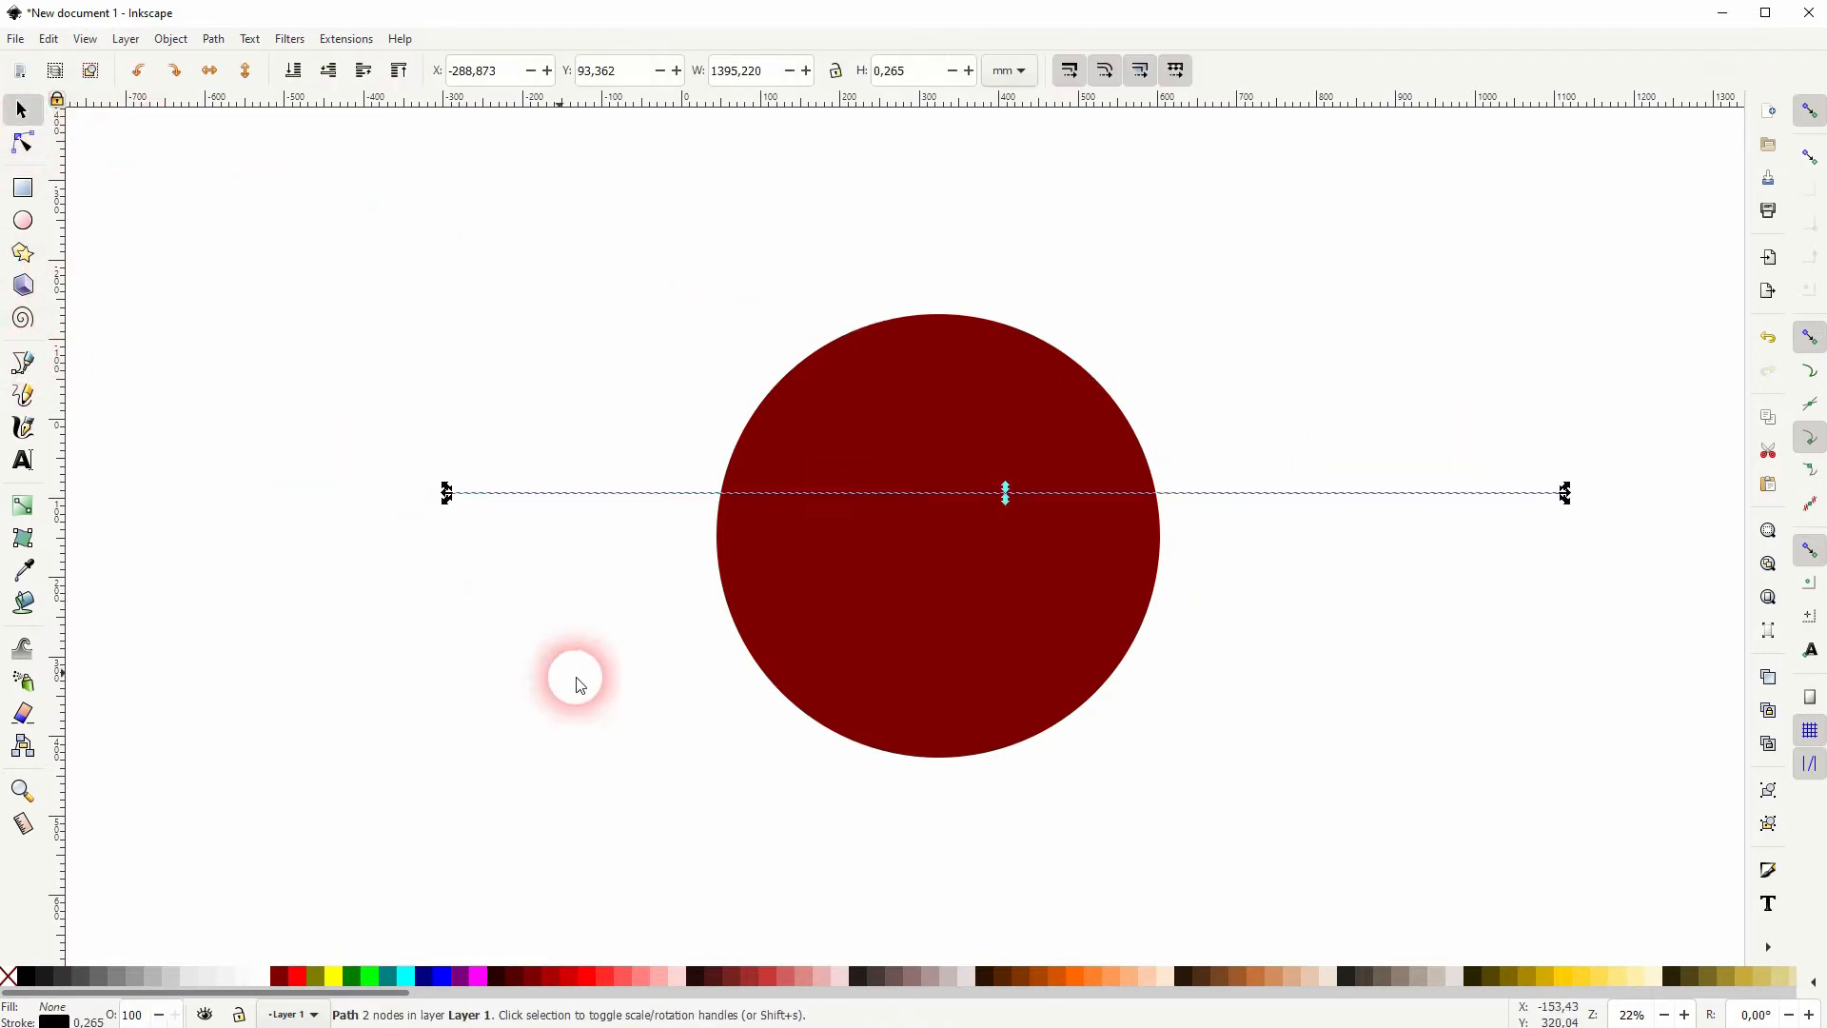
- Align the centres of the circle and the line horizontally and vertically, relative to the last selected object
{"action": "left_click_drag", "start_coordinate": [256, 832], "coordinate": [1668, 251]}
{"action": "left_click", "coordinate": [171, 39]}
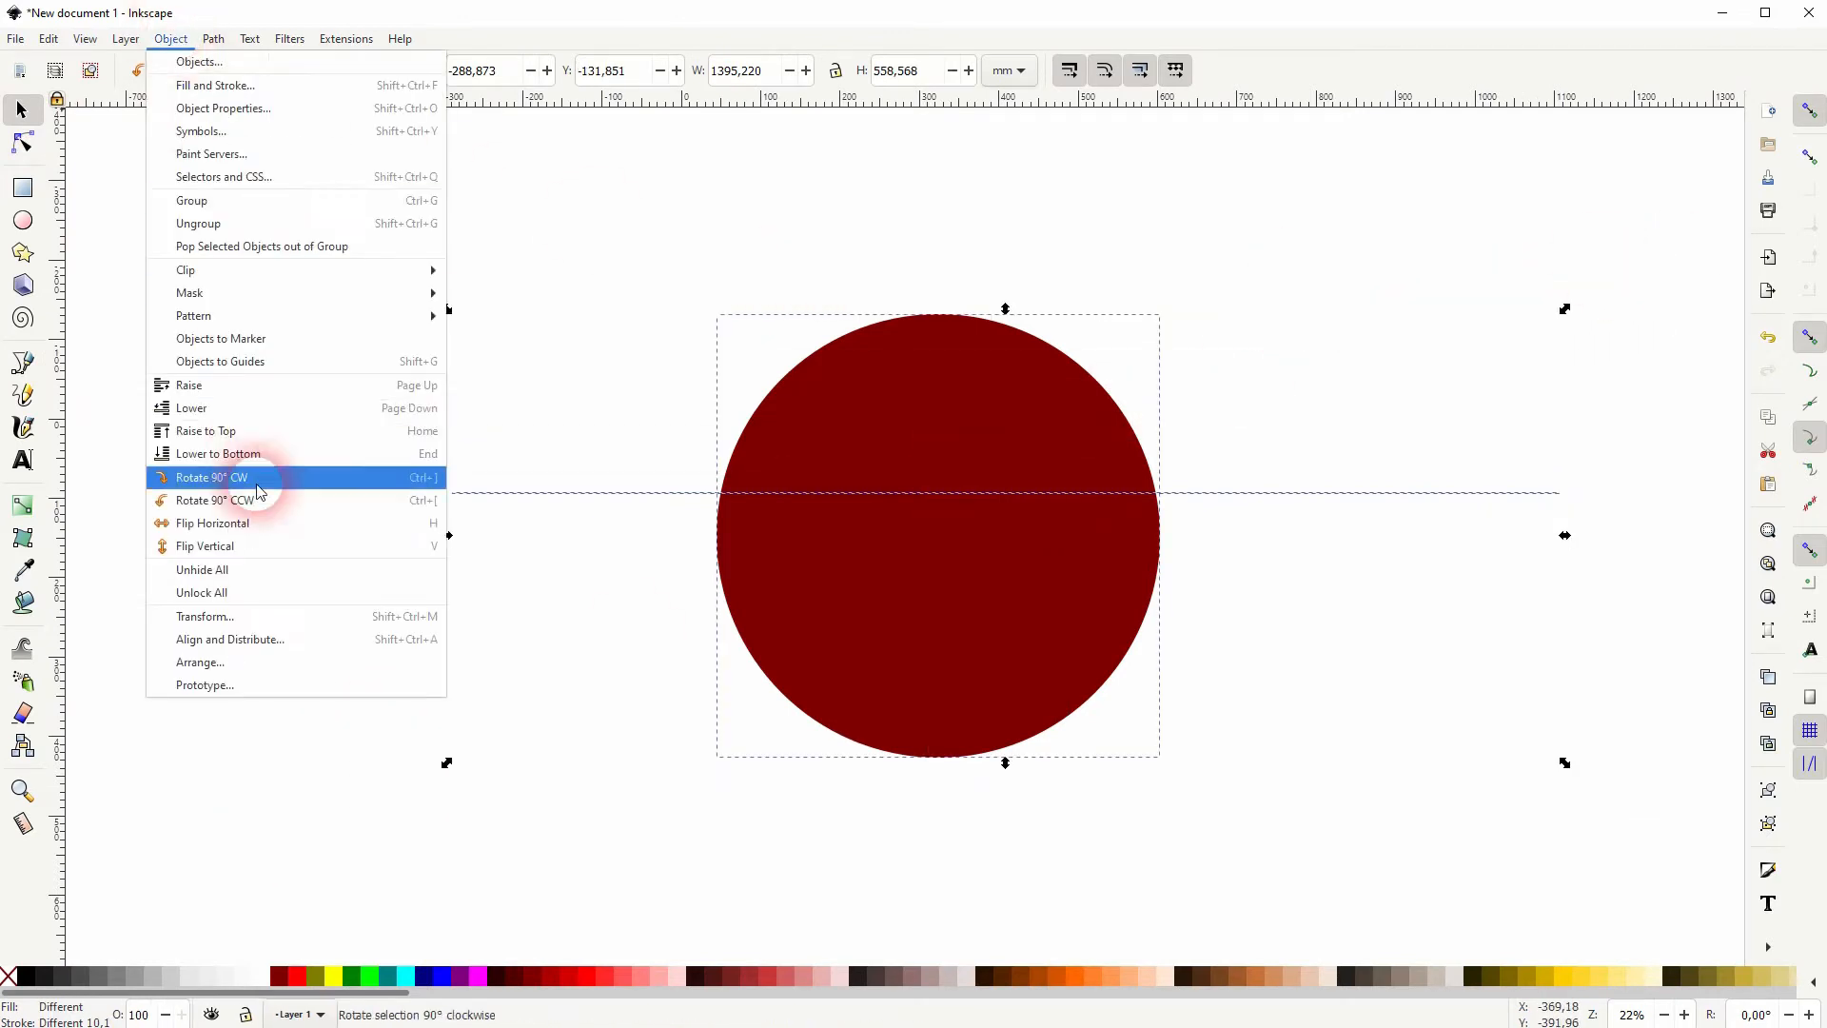
{"action": "left_click", "coordinate": [255, 641]}
{"action": "left_click", "coordinate": [1663, 162]}
{"action": "left_click", "coordinate": [1664, 163]}
{"action": "left_click", "coordinate": [1597, 194]}
{"action": "left_click", "coordinate": [1597, 225]}
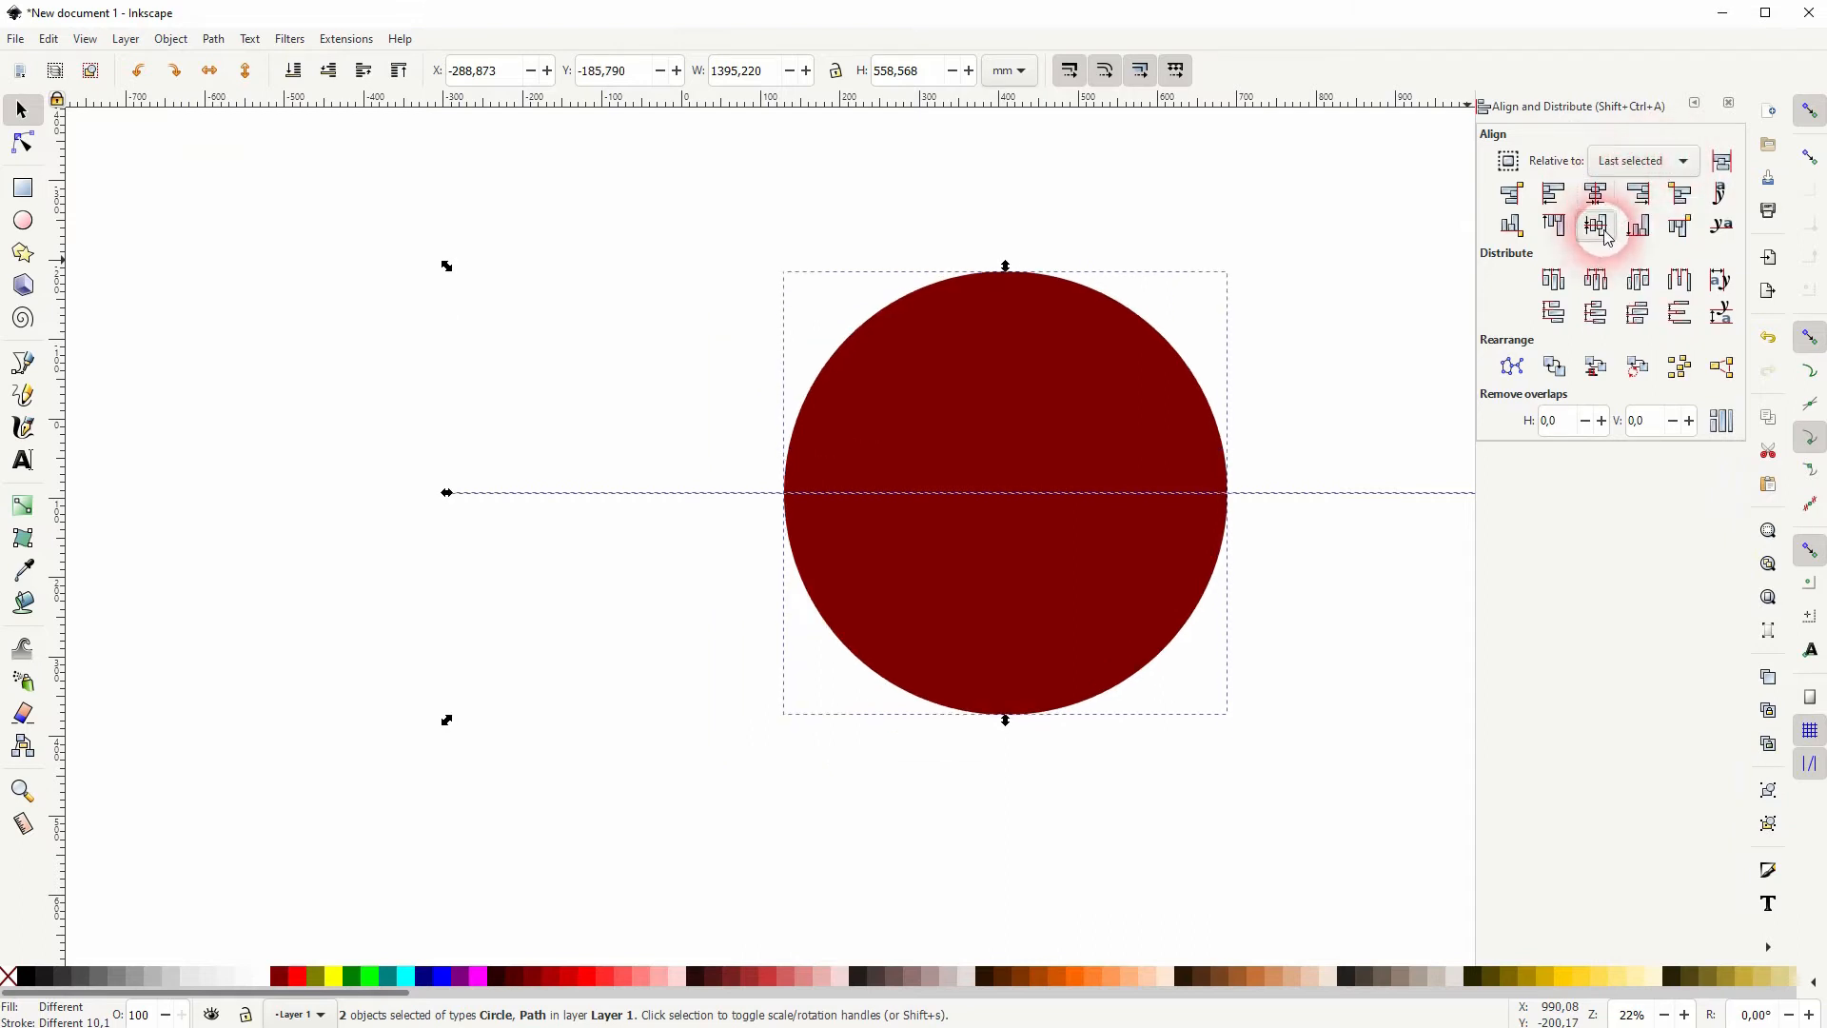
{"action": "left_click", "coordinate": [1729, 103]}
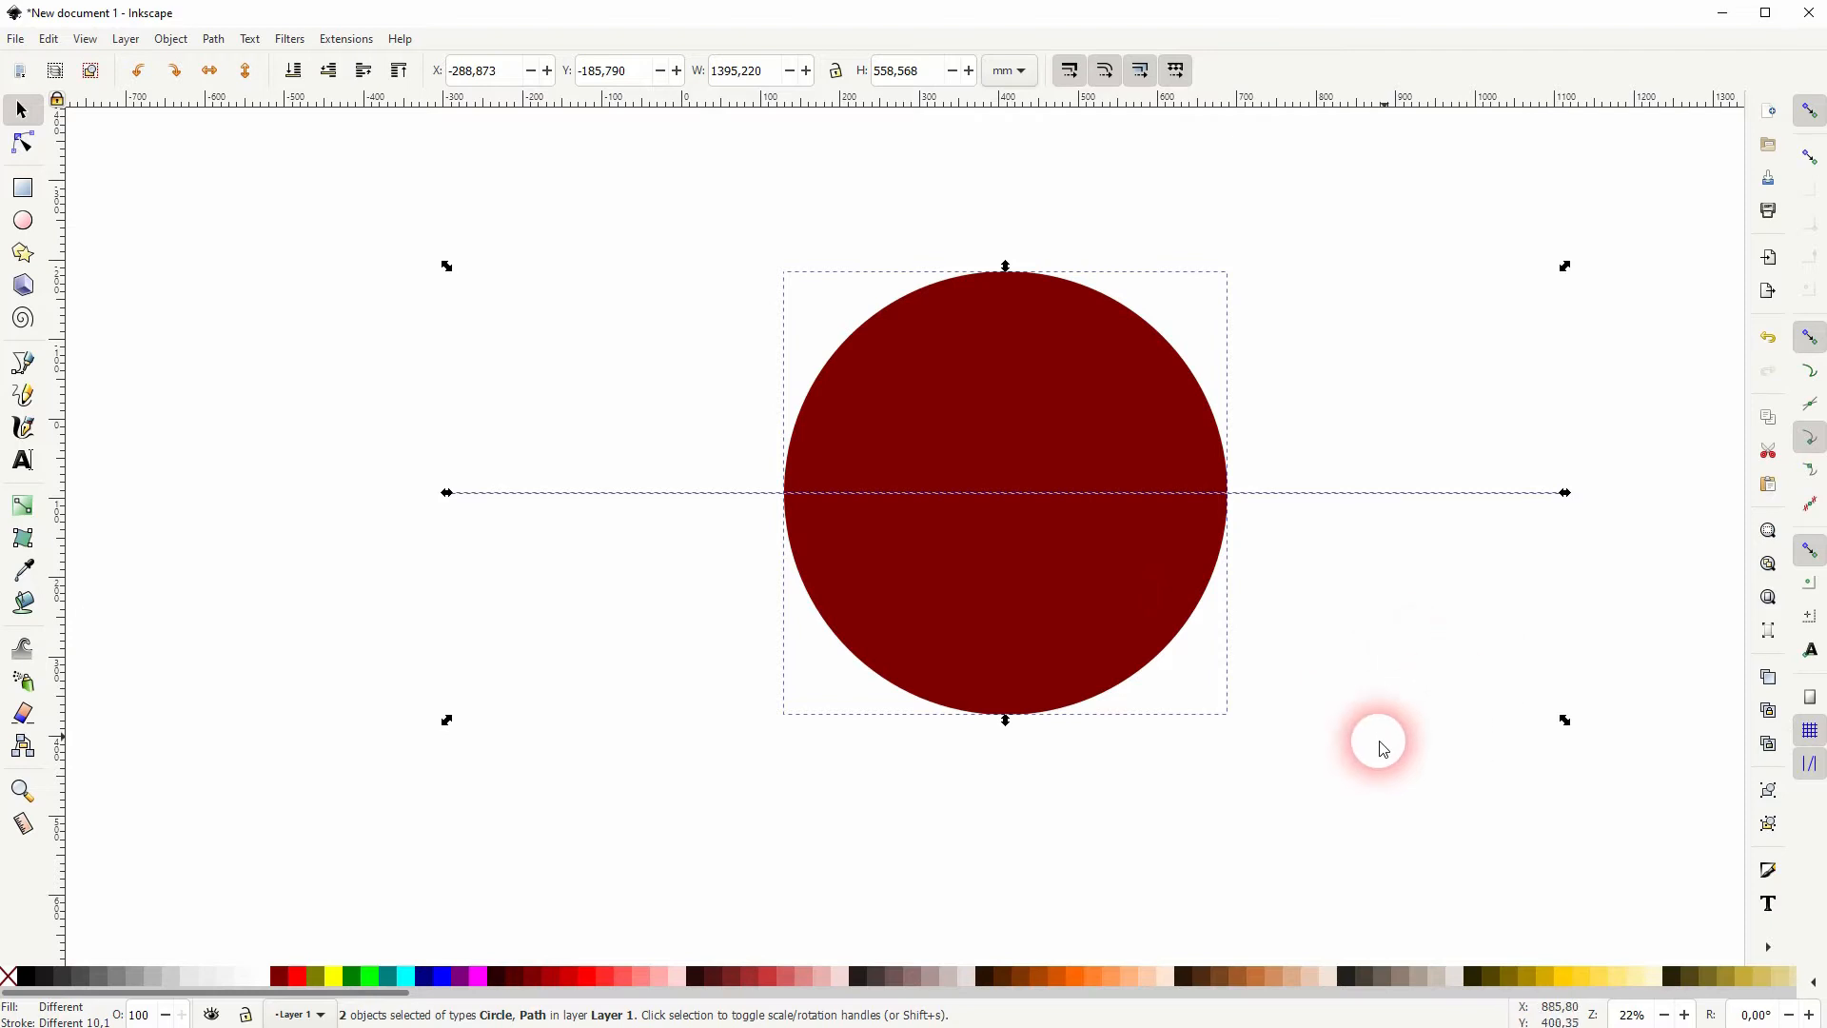
- Select the horizontal line and set its rotation angle to 360/3 degrees in the Transform settings
{"action": "left_click", "coordinate": [1443, 747]}
{"action": "left_click_drag", "start_coordinate": [1443, 747], "coordinate": [1226, 739]}
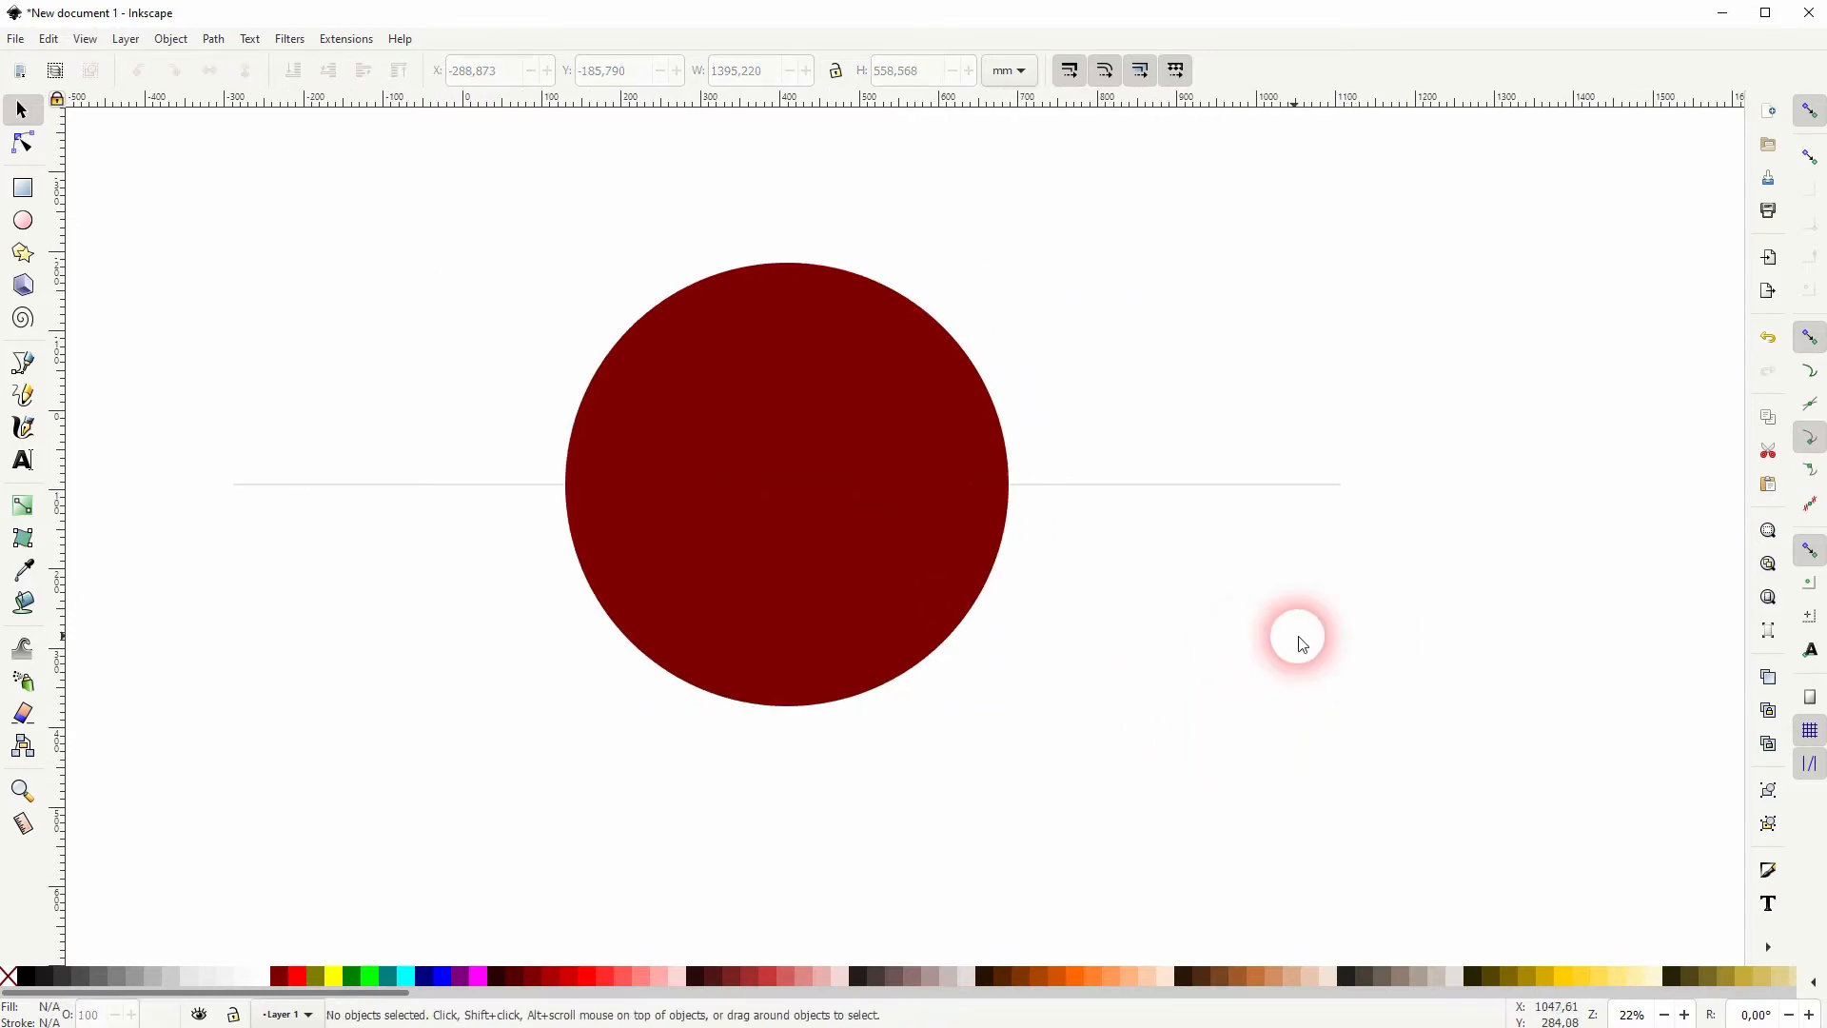
{"action": "left_click", "coordinate": [1205, 485]}
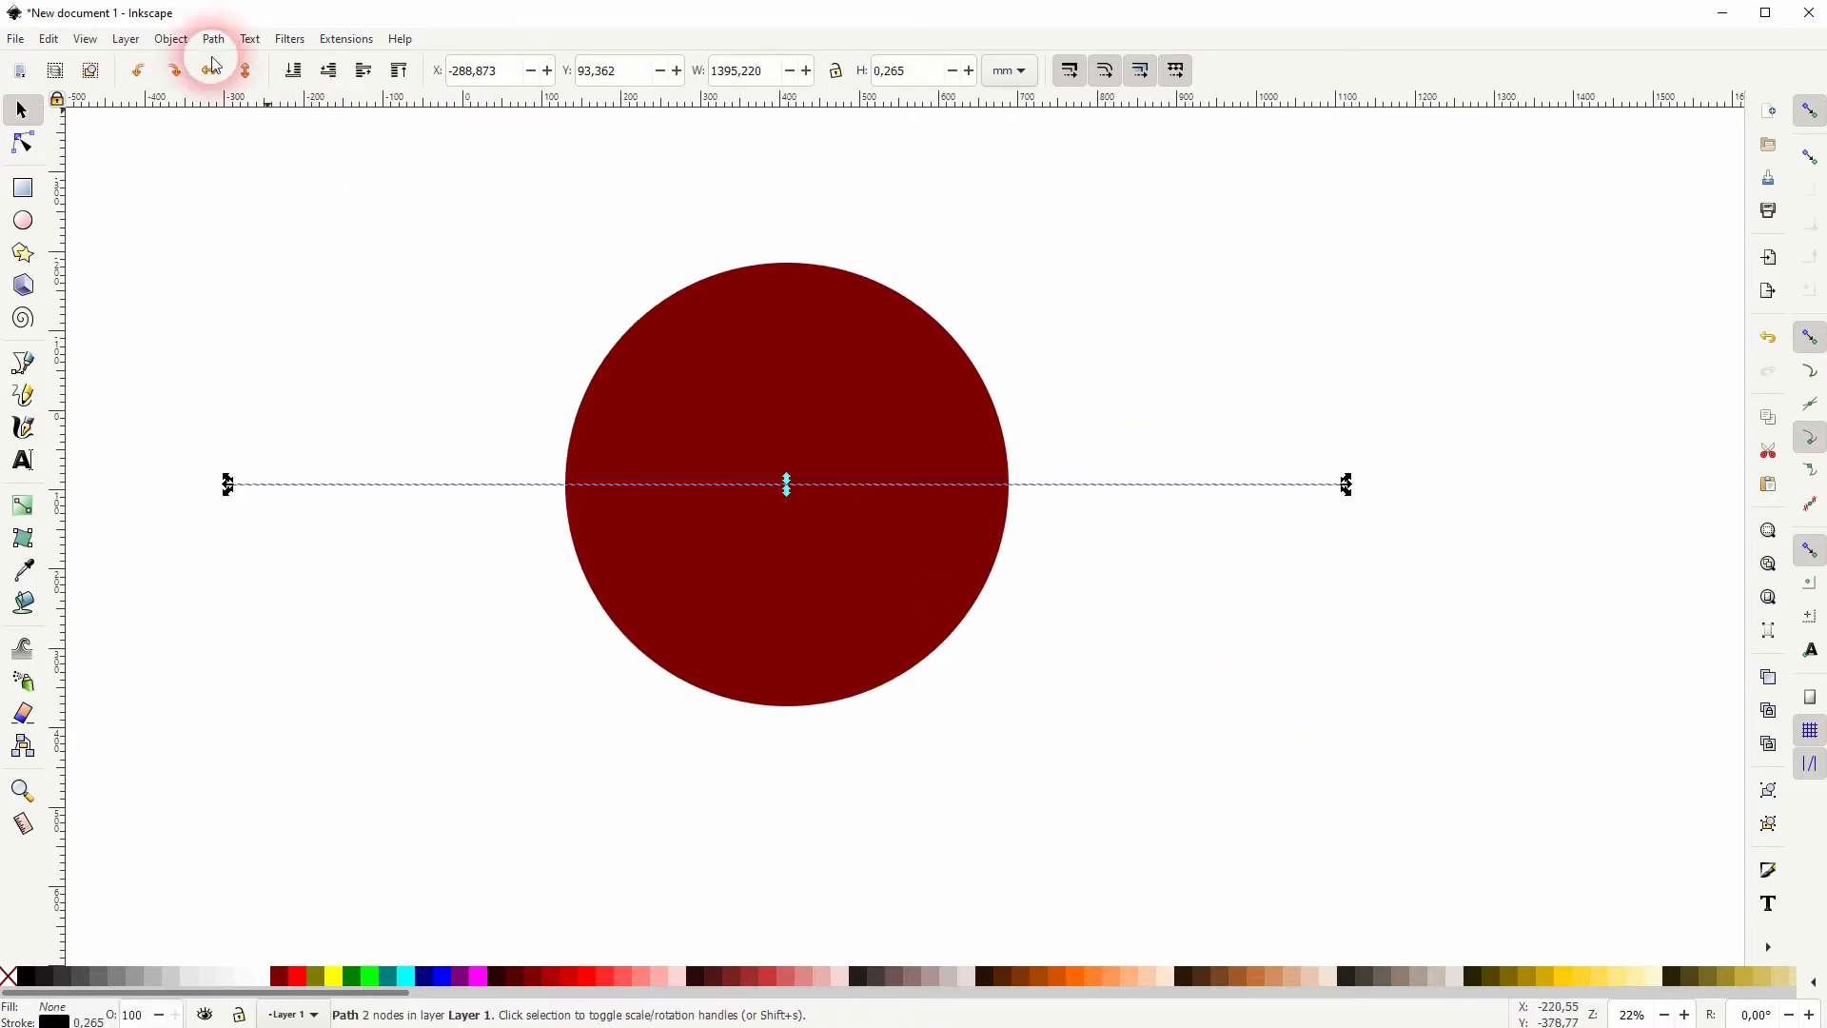
{"action": "left_click", "coordinate": [171, 39]}
{"action": "left_click", "coordinate": [371, 617]}
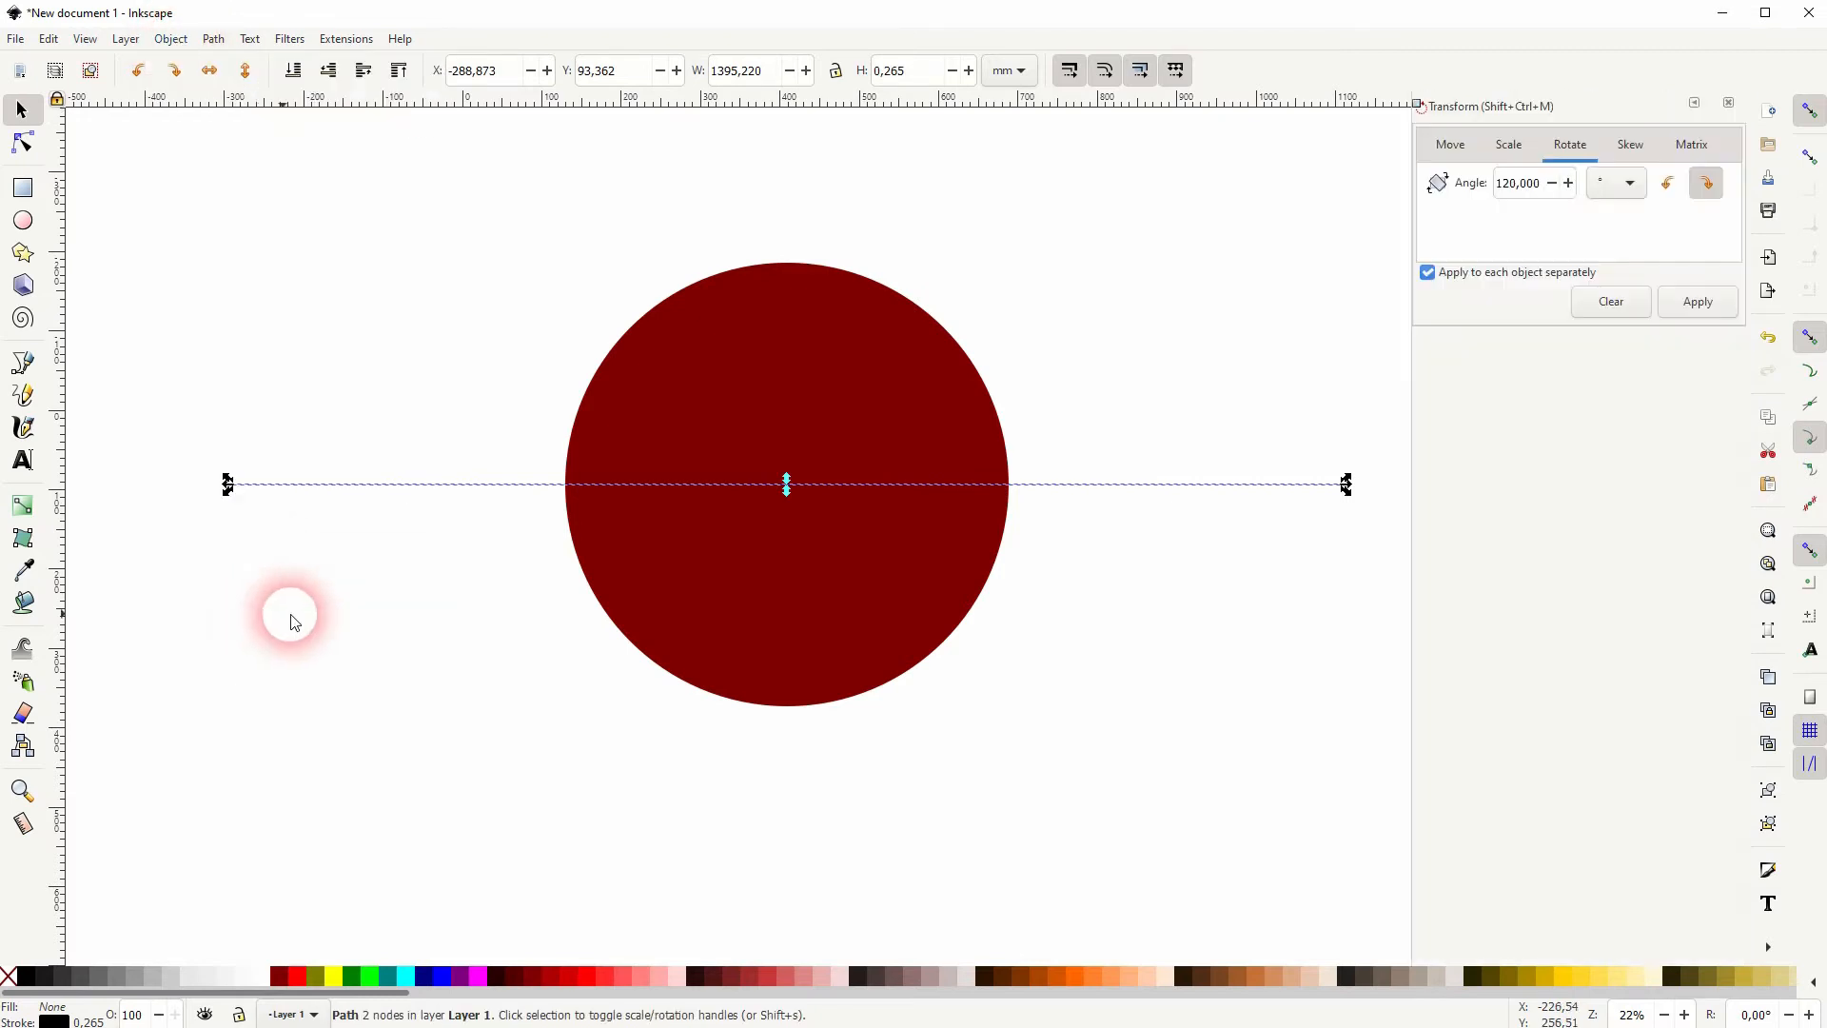
{"action": "left_click", "coordinate": [1450, 148]}
{"action": "left_click", "coordinate": [1569, 148]}
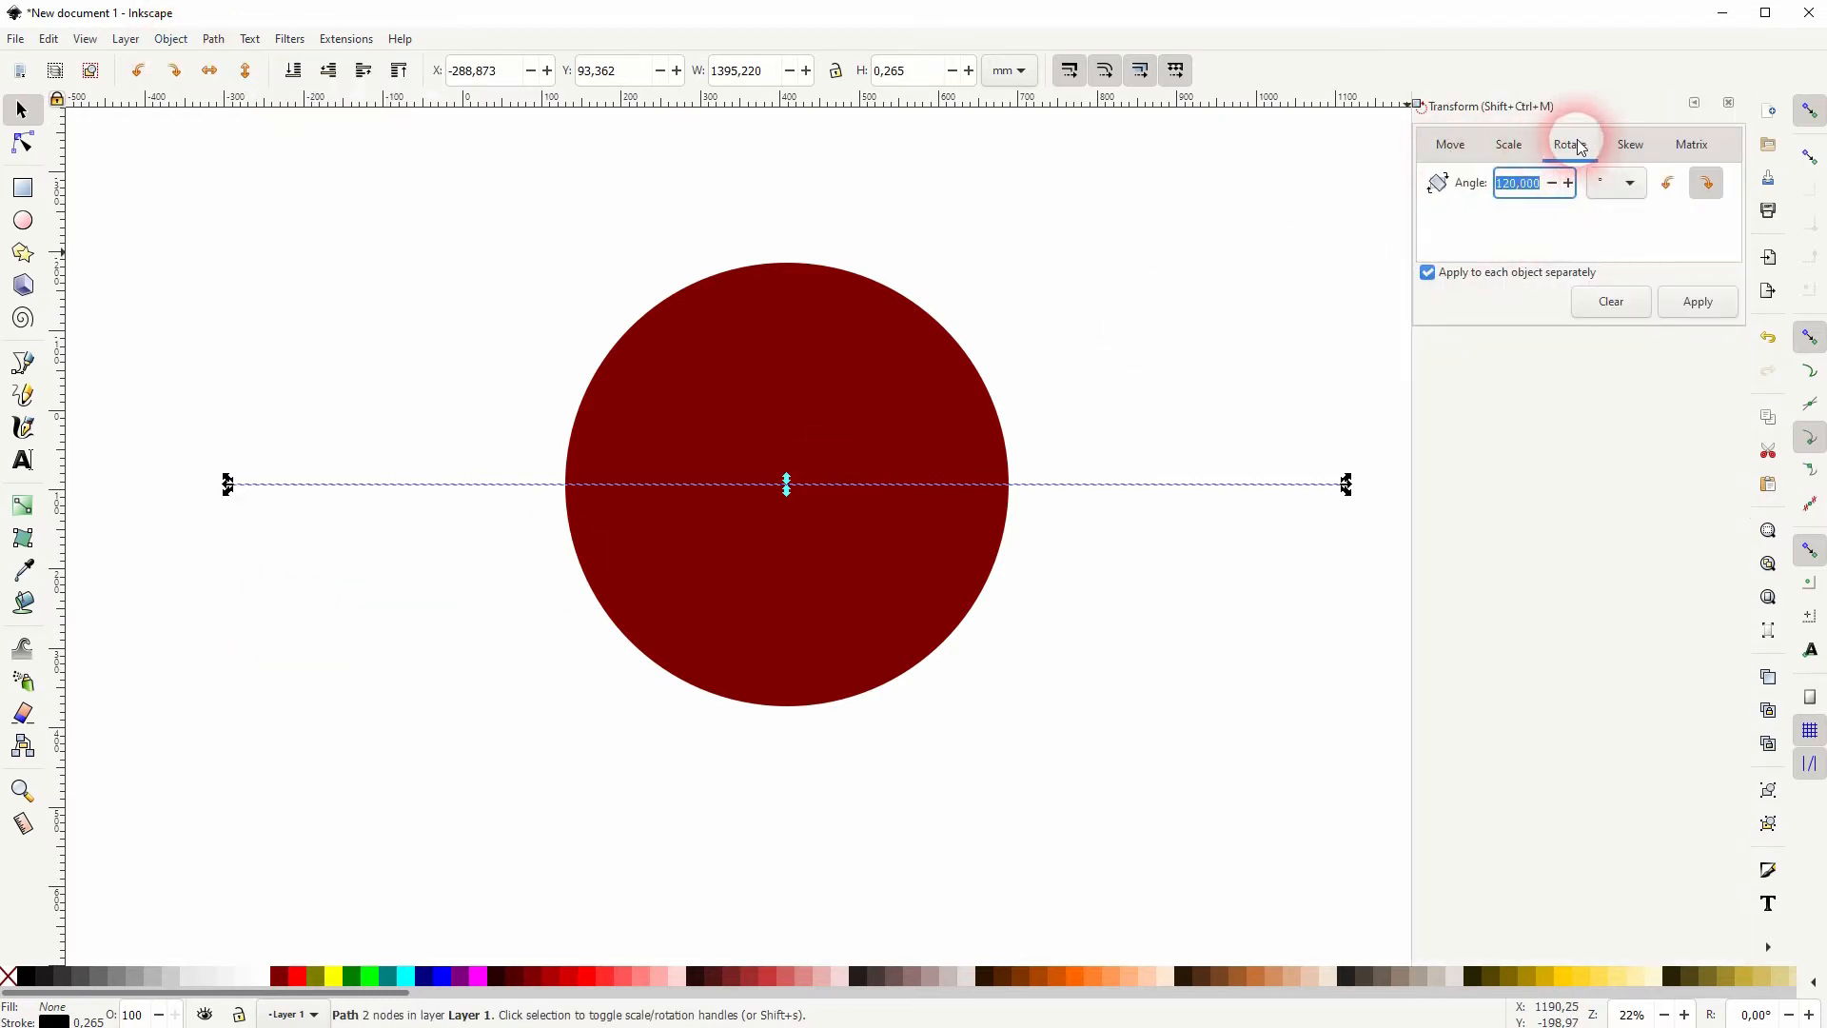
{"action": "left_click", "coordinate": [1551, 182]}
{"action": "double_click", "coordinate": [1549, 184]}
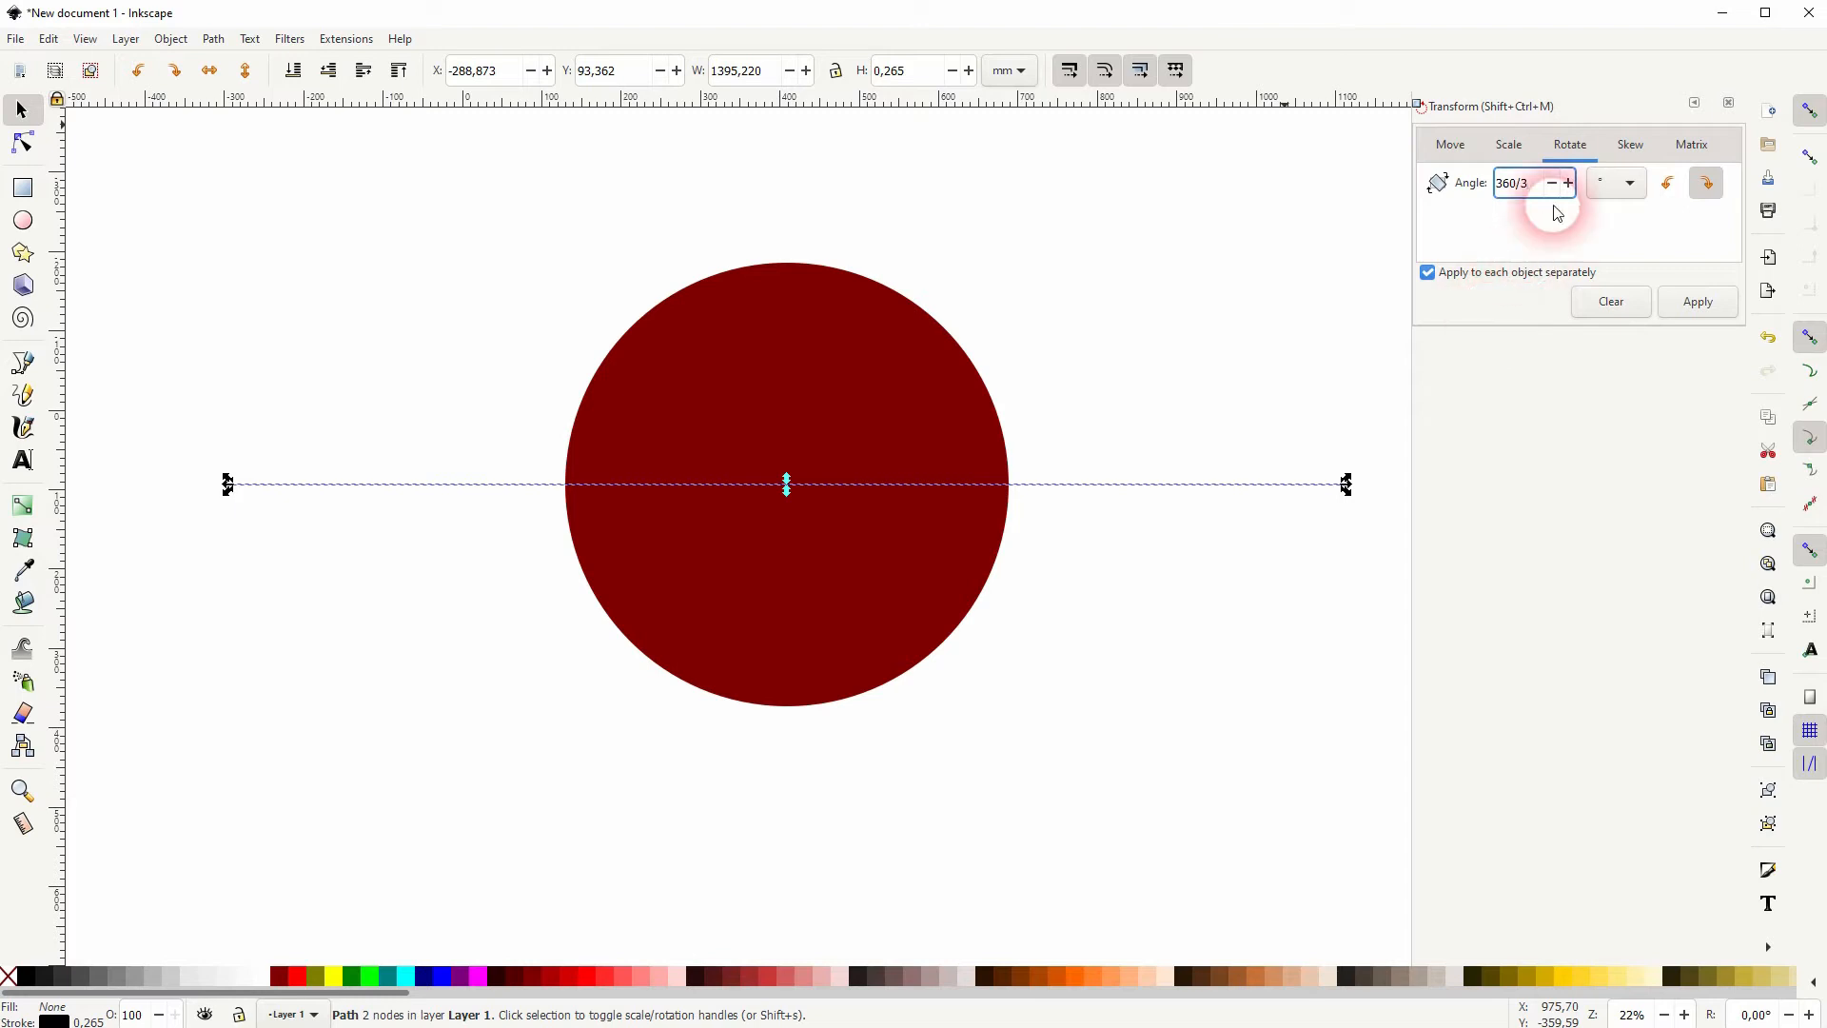
- Add two copies of the line by rotating clockwise in 120° increments, so three lines cross at the circle's centre
{"action": "left_click", "coordinate": [1707, 183]}
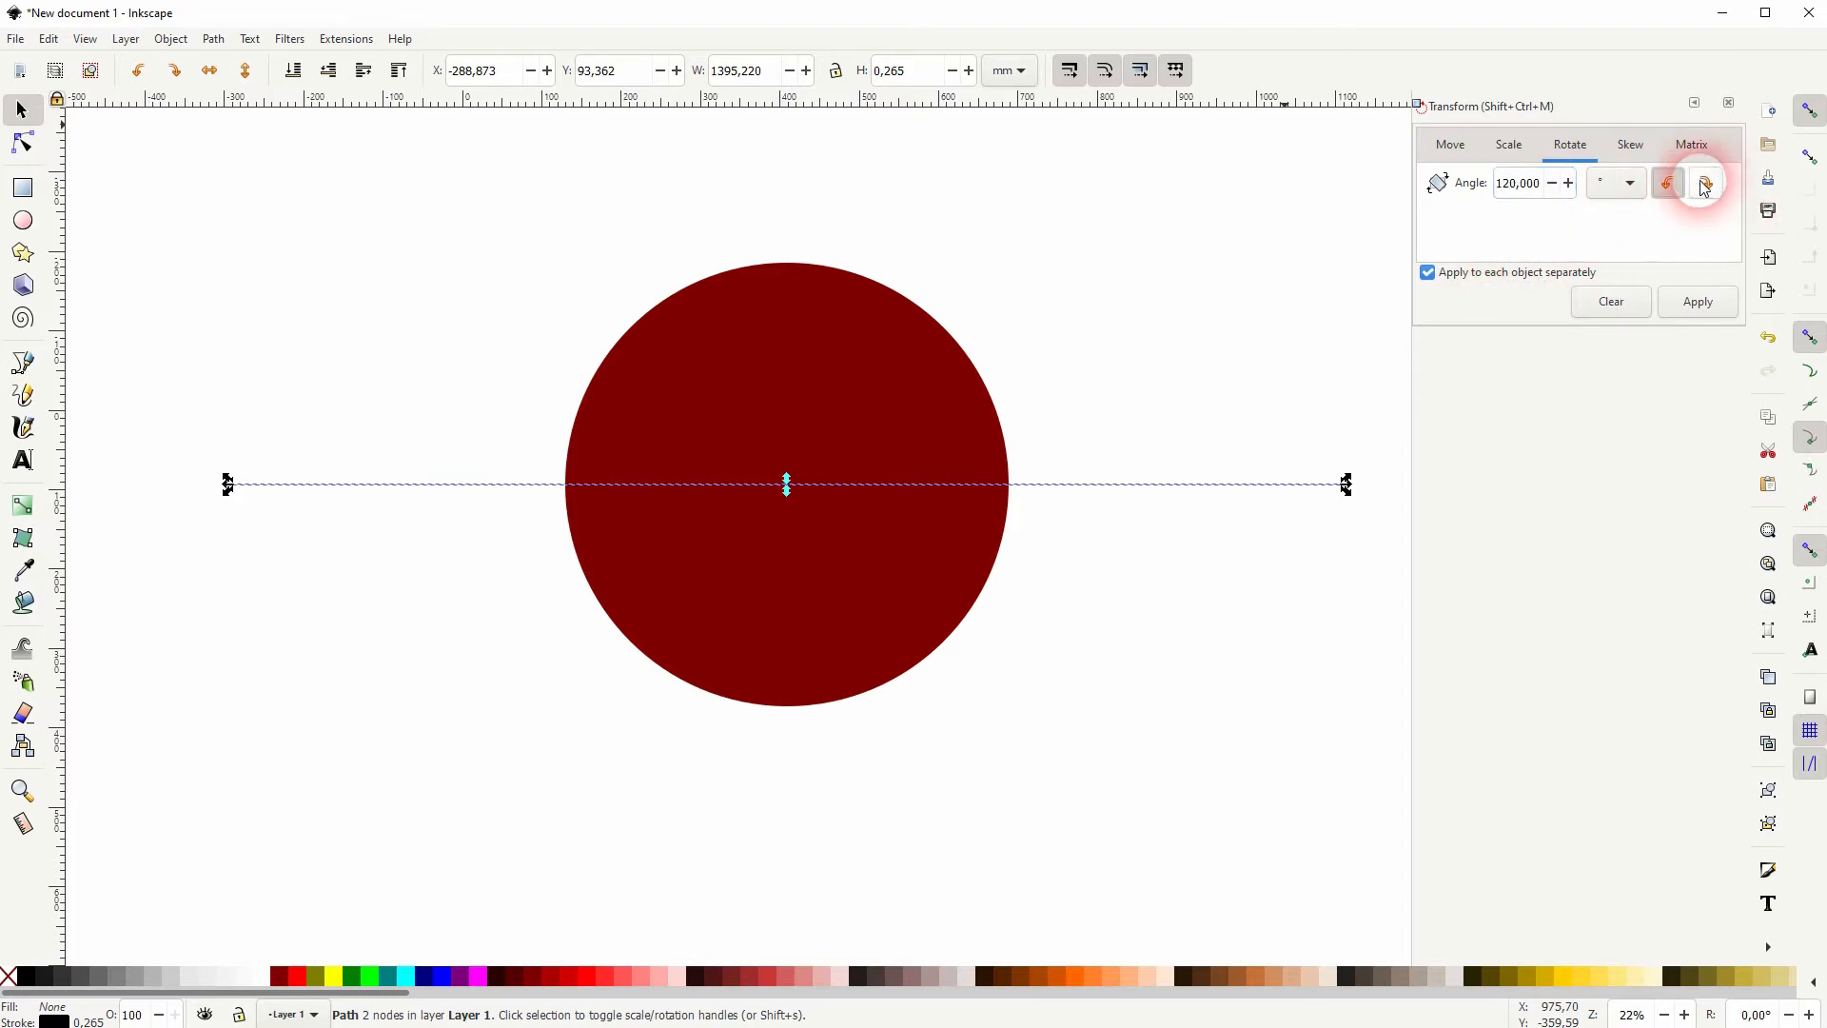
{"action": "left_click", "coordinate": [1691, 299]}
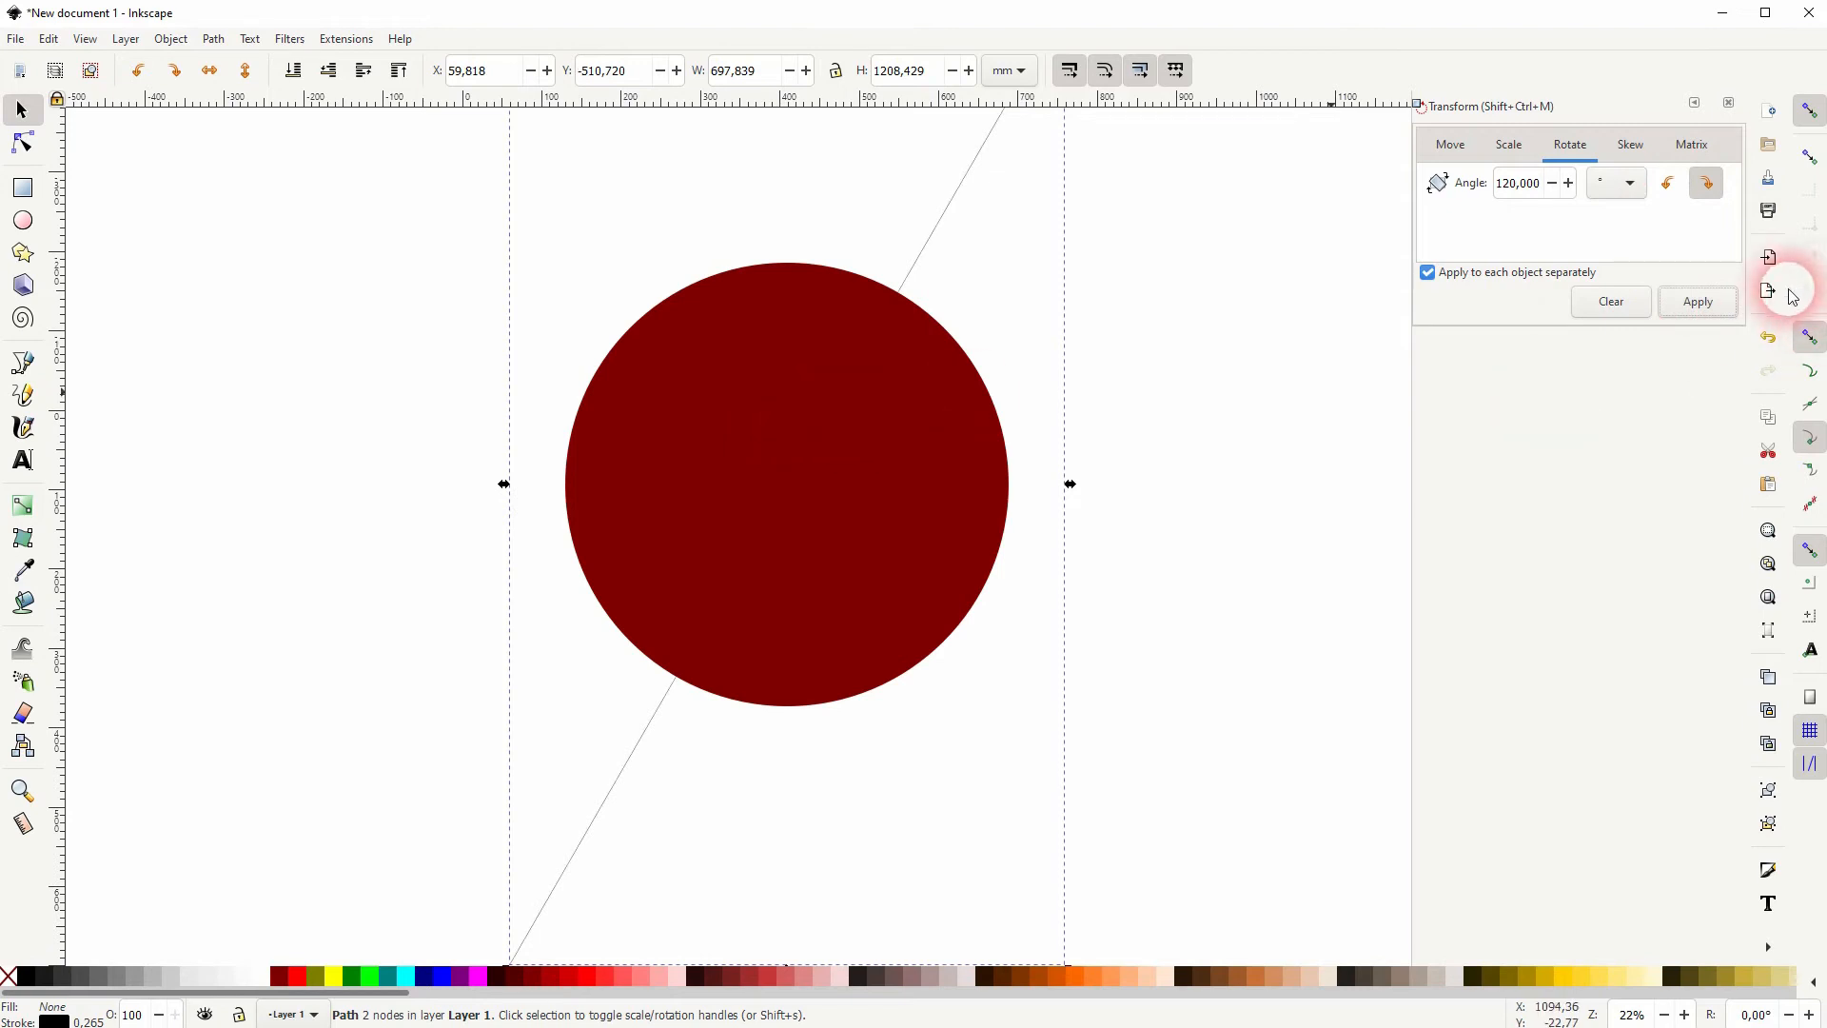
{"action": "left_click", "coordinate": [1696, 312]}
{"action": "left_click", "coordinate": [834, 488]}
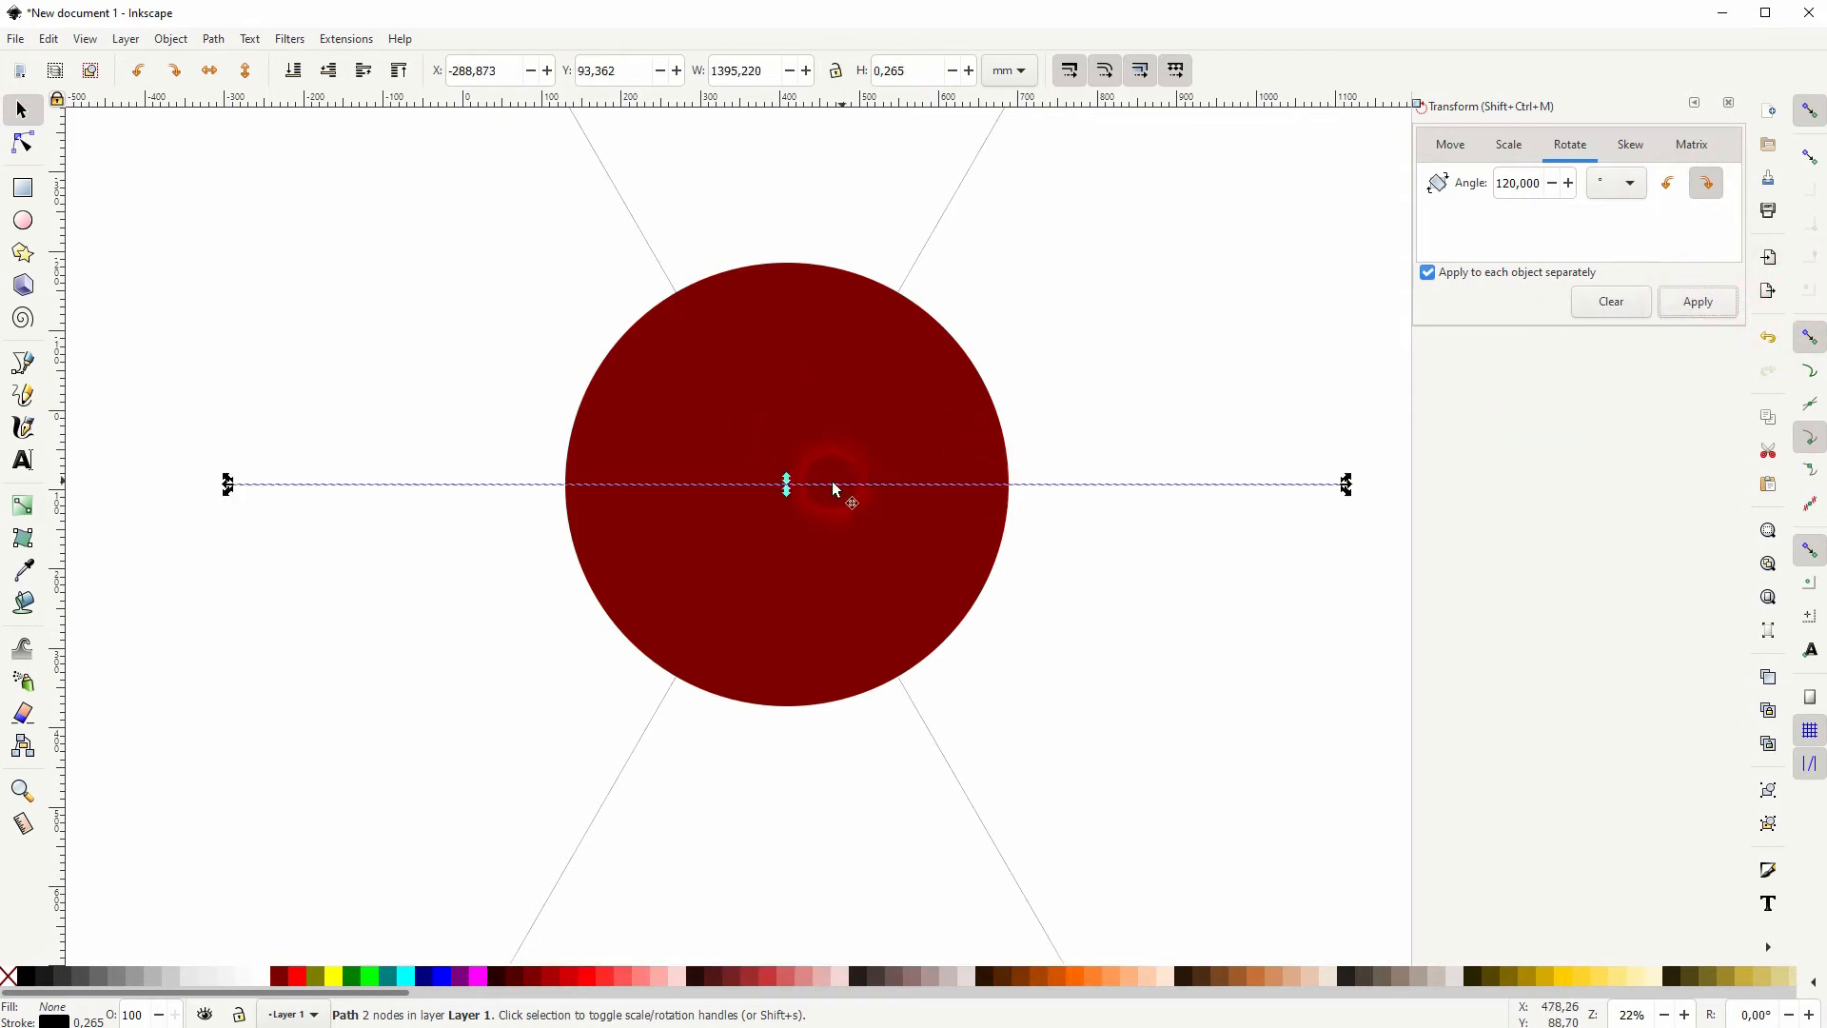
{"action": "left_click", "coordinate": [1305, 273]}
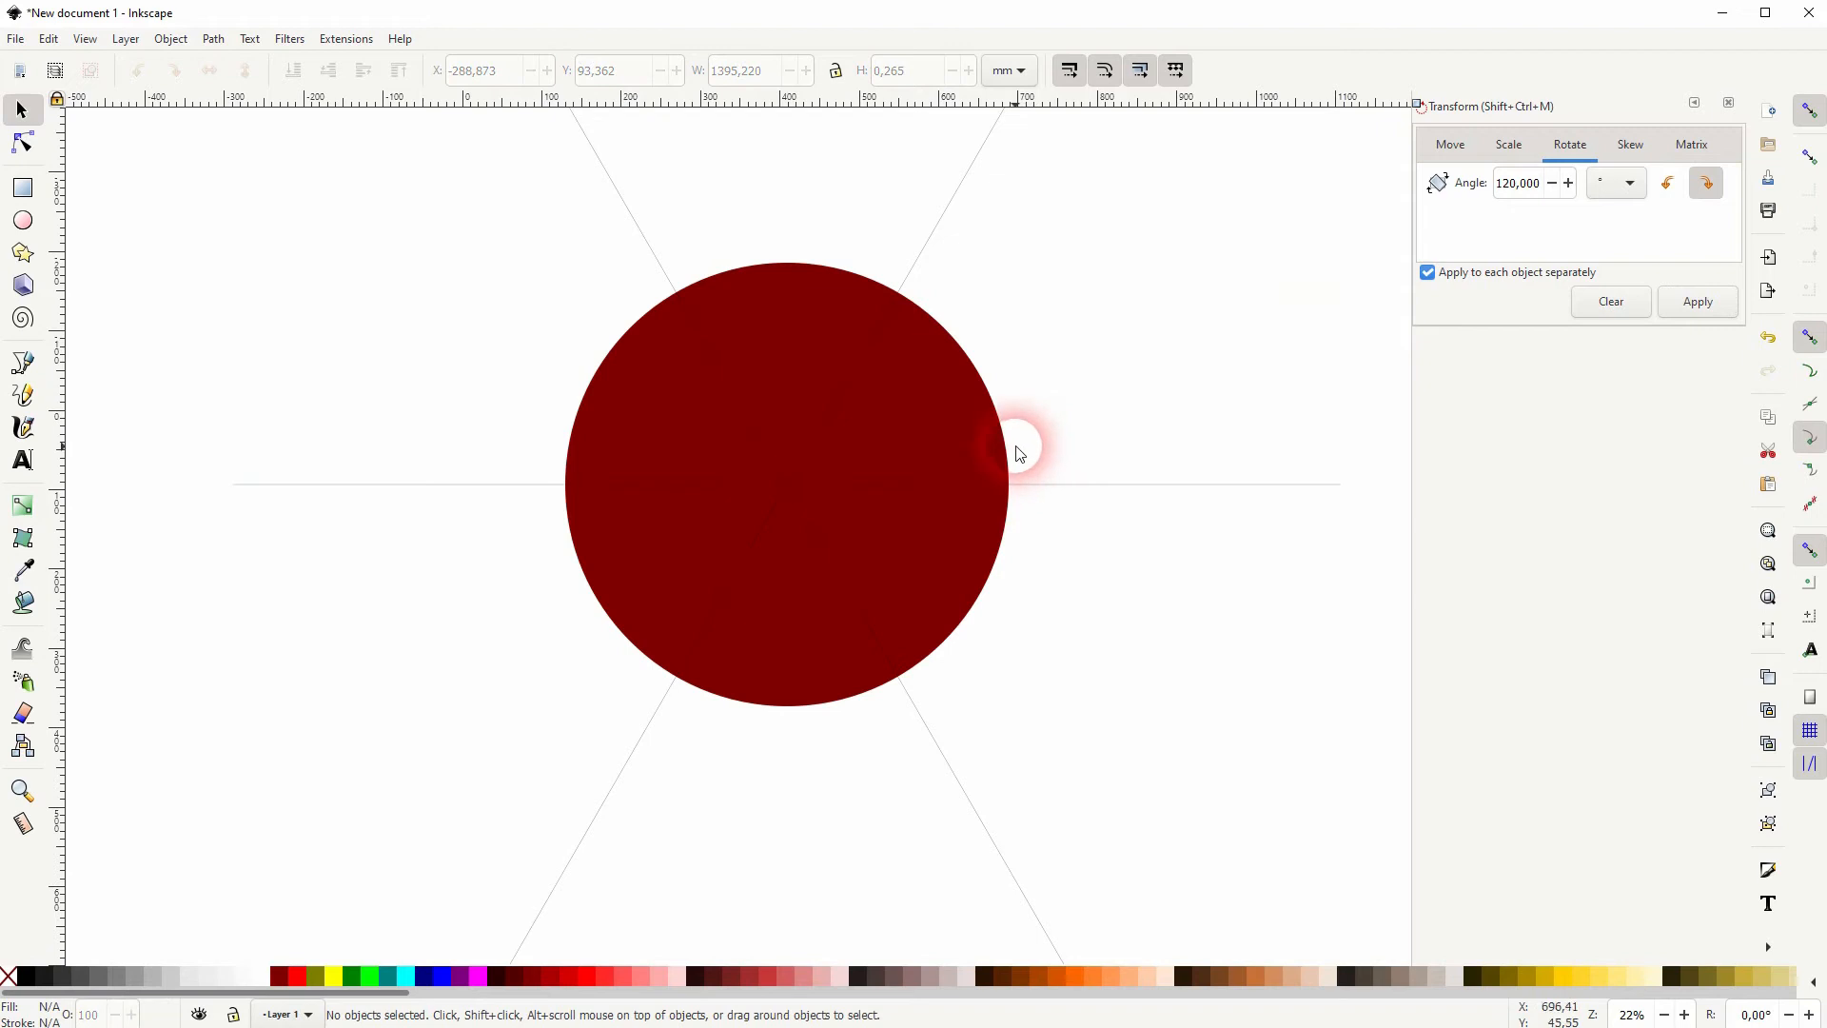
{"action": "left_click", "coordinate": [1729, 101]}
- Select all three crossing lines and convert their strokes to paths
{"action": "scroll", "coordinate": [966, 433], "scroll_direction": "down", "scroll_amount": 1}
{"action": "left_click", "coordinate": [828, 501]}
{"action": "left_click_drag", "start_coordinate": [1374, 396], "coordinate": [1359, 482]}
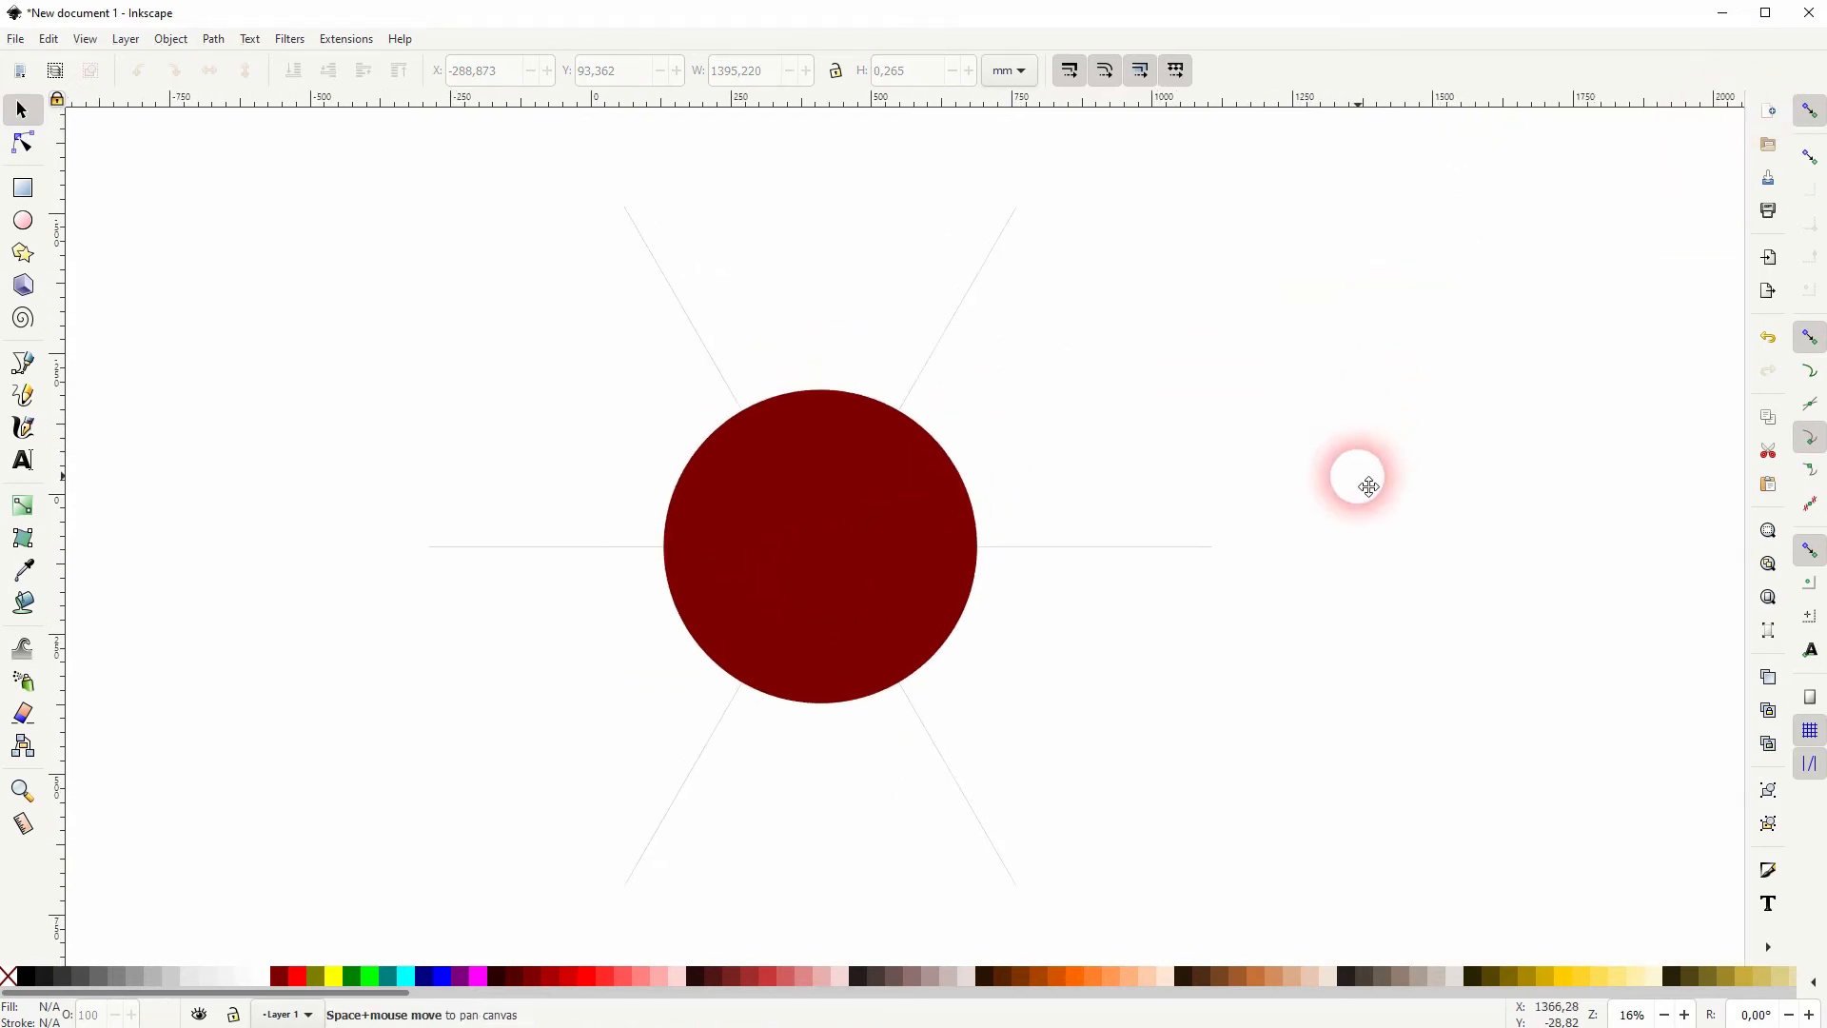
{"action": "left_click", "coordinate": [1119, 547]}
{"action": "left_click", "coordinate": [981, 262], "text": "shift"}
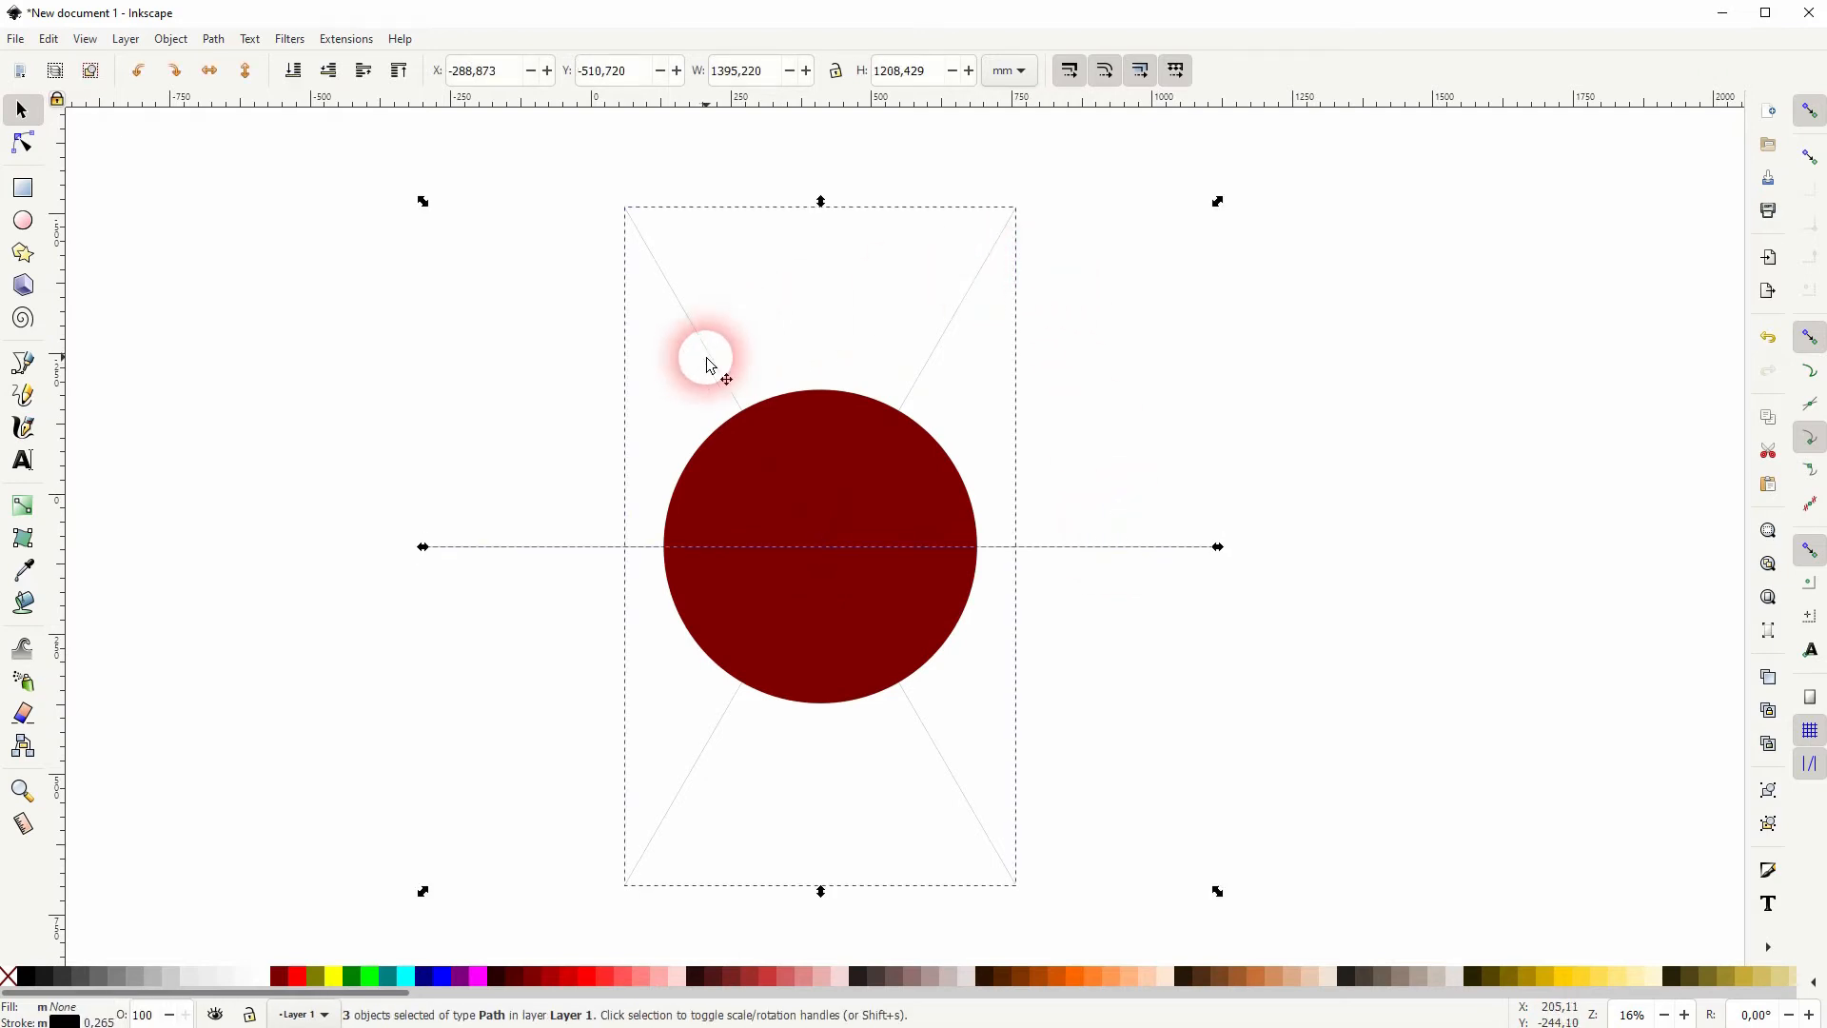
{"action": "left_click", "coordinate": [213, 39]}
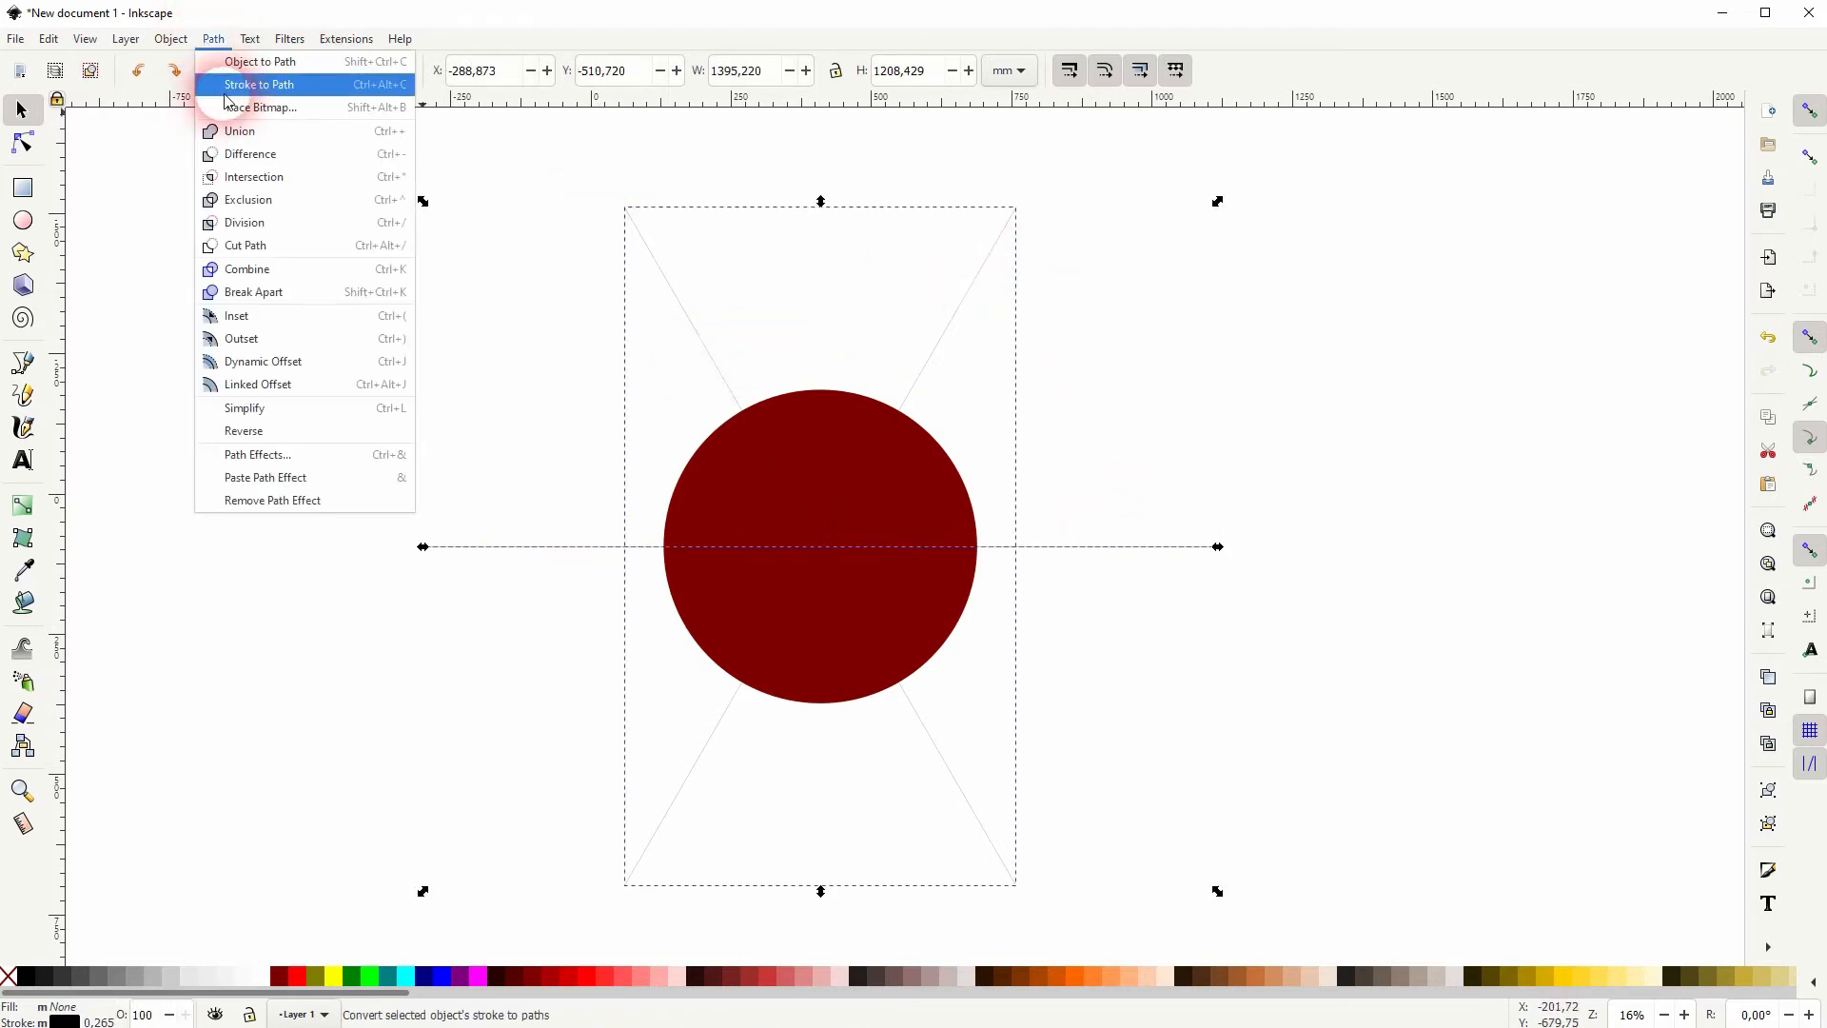
{"action": "left_click", "coordinate": [226, 93]}
{"action": "left_click", "coordinate": [237, 621]}
- Subtract the line running from lower left to upper right from the circle using Difference
{"action": "left_click", "coordinate": [960, 305]}
{"action": "left_click", "coordinate": [903, 571], "text": "shift"}
{"action": "left_click", "coordinate": [214, 39]}
{"action": "left_click", "coordinate": [280, 132]}
{"action": "left_click", "coordinate": [404, 437]}
{"action": "left_click", "coordinate": [920, 510]}
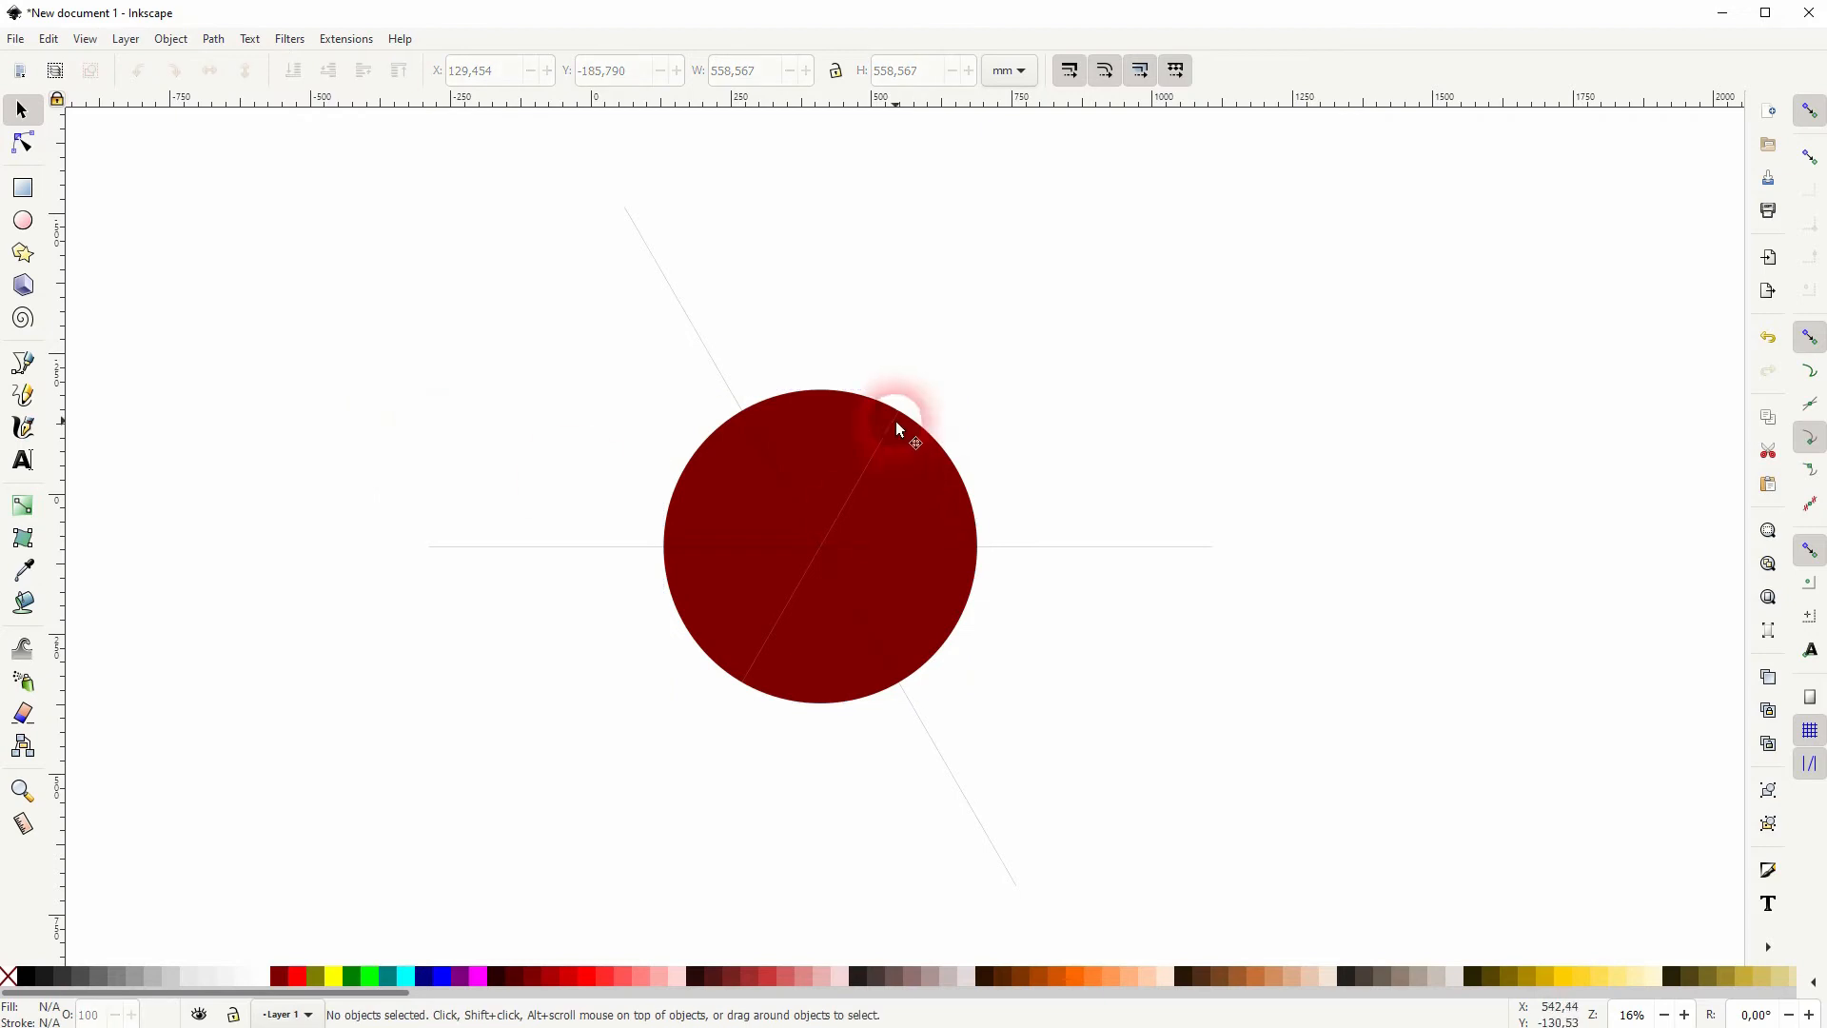
- Subtract the line running from upper left to lower right from the circle using Difference
{"action": "left_click", "coordinate": [653, 253]}
{"action": "left_click", "coordinate": [895, 471], "text": "shift"}
{"action": "left_click", "coordinate": [213, 38]}
{"action": "left_click", "coordinate": [253, 150]}
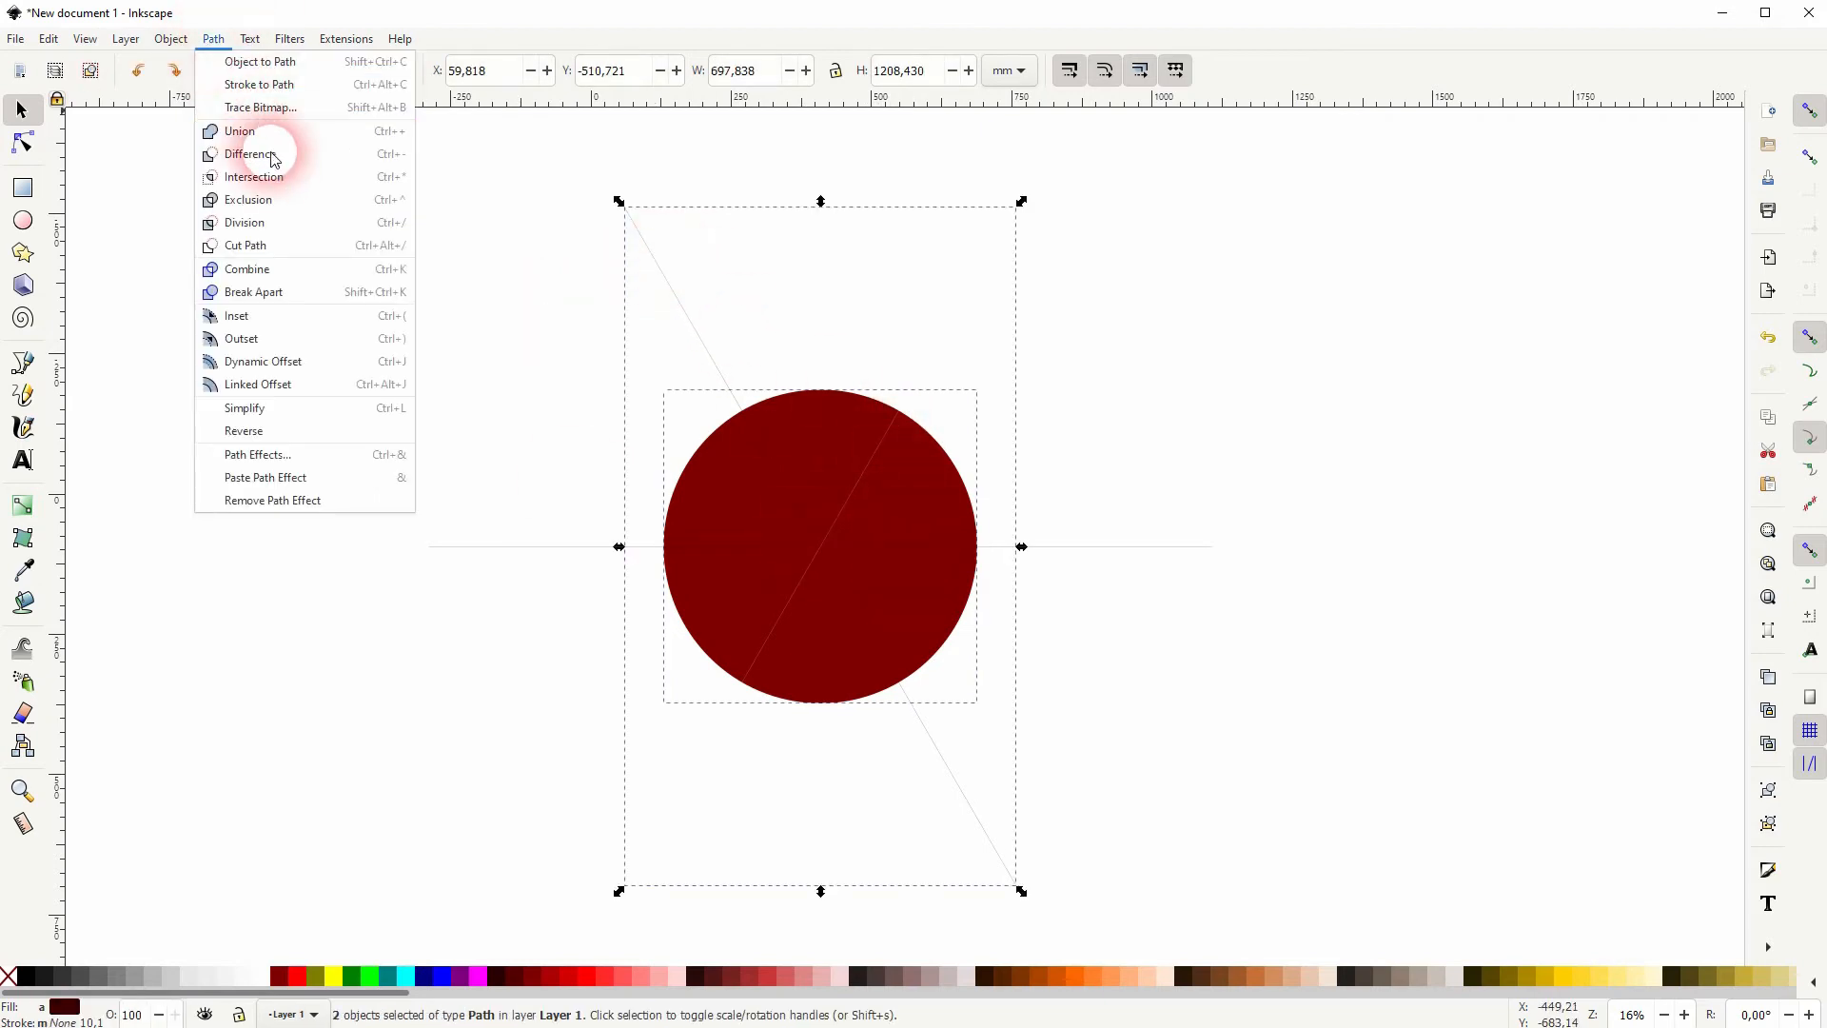
{"action": "left_click", "coordinate": [465, 564]}
- Subtract the remaining horizontal line from the circle using Difference
{"action": "left_click", "coordinate": [595, 548]}
{"action": "left_click", "coordinate": [923, 592], "text": "shift"}
{"action": "left_click", "coordinate": [280, 55]}
{"action": "left_click", "coordinate": [211, 38]}
{"action": "left_click", "coordinate": [276, 150]}
{"action": "left_click", "coordinate": [324, 698]}
{"action": "left_click", "coordinate": [927, 505]}
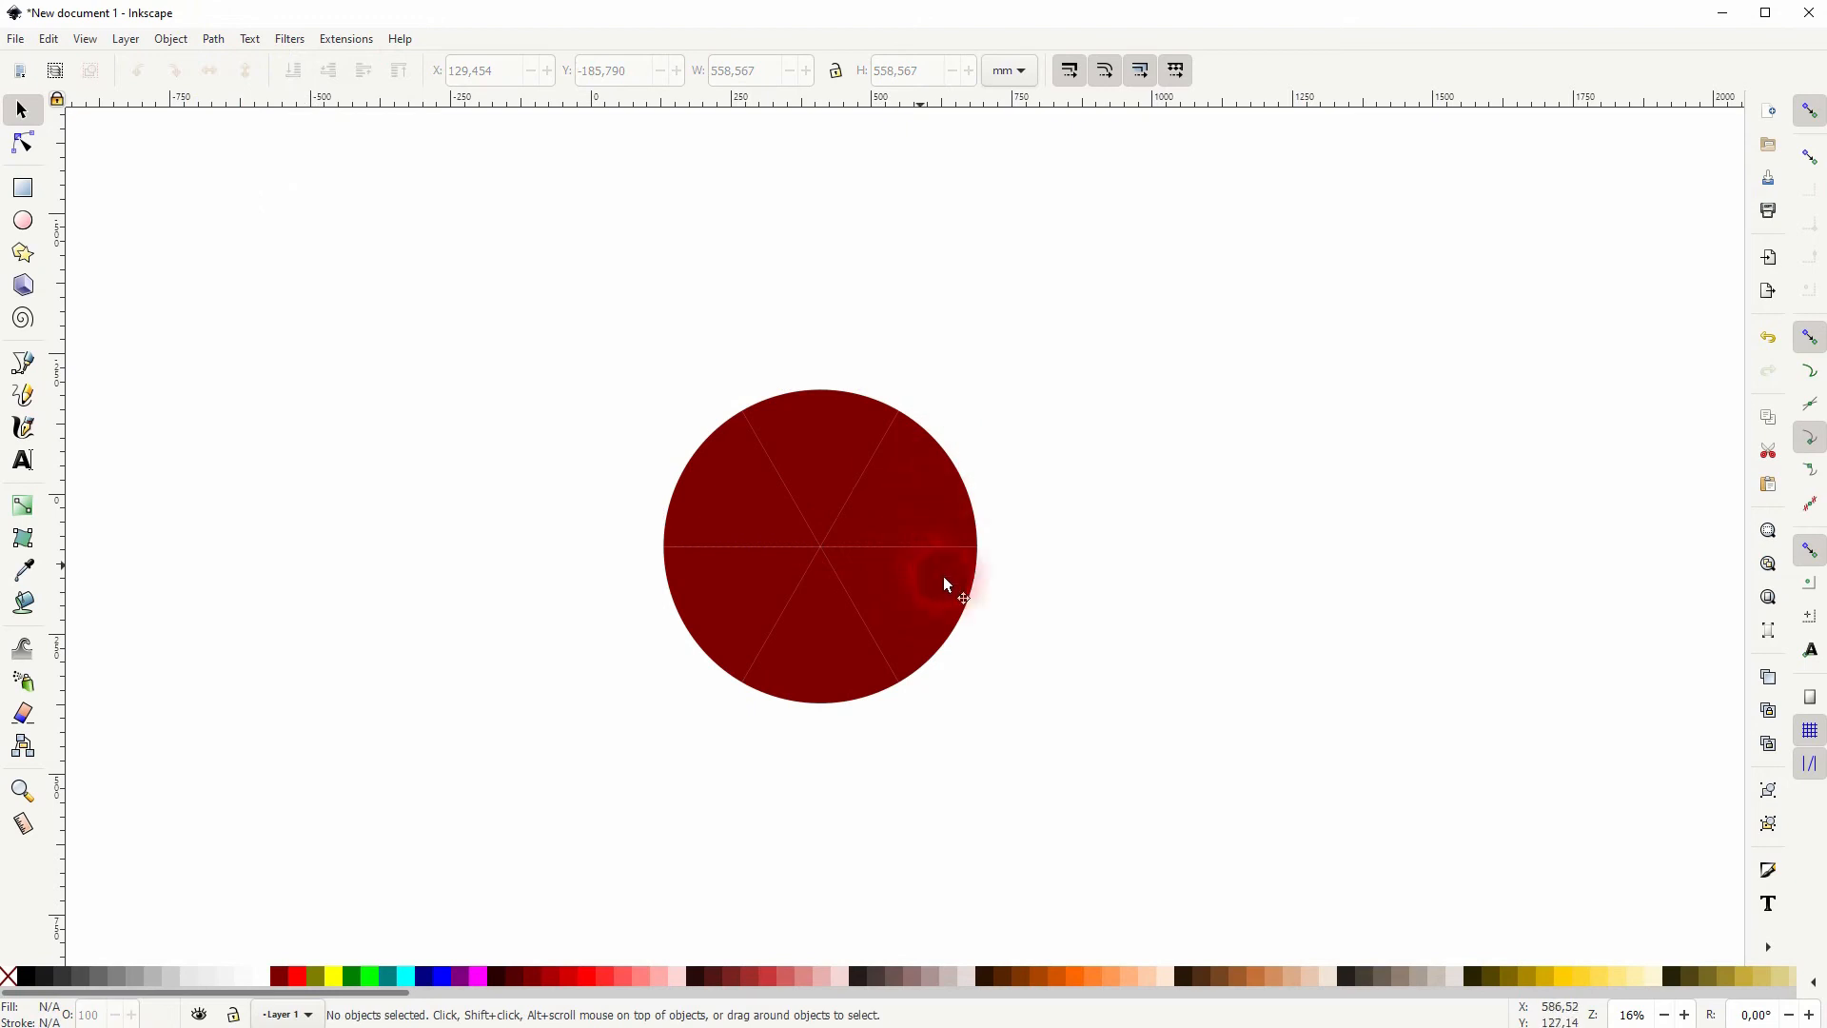
- Shift the divided circle slightly up and to the right, and break it apart into separate wedges
{"action": "left_click_drag", "start_coordinate": [944, 577], "coordinate": [978, 546]}
{"action": "left_click", "coordinate": [213, 38]}
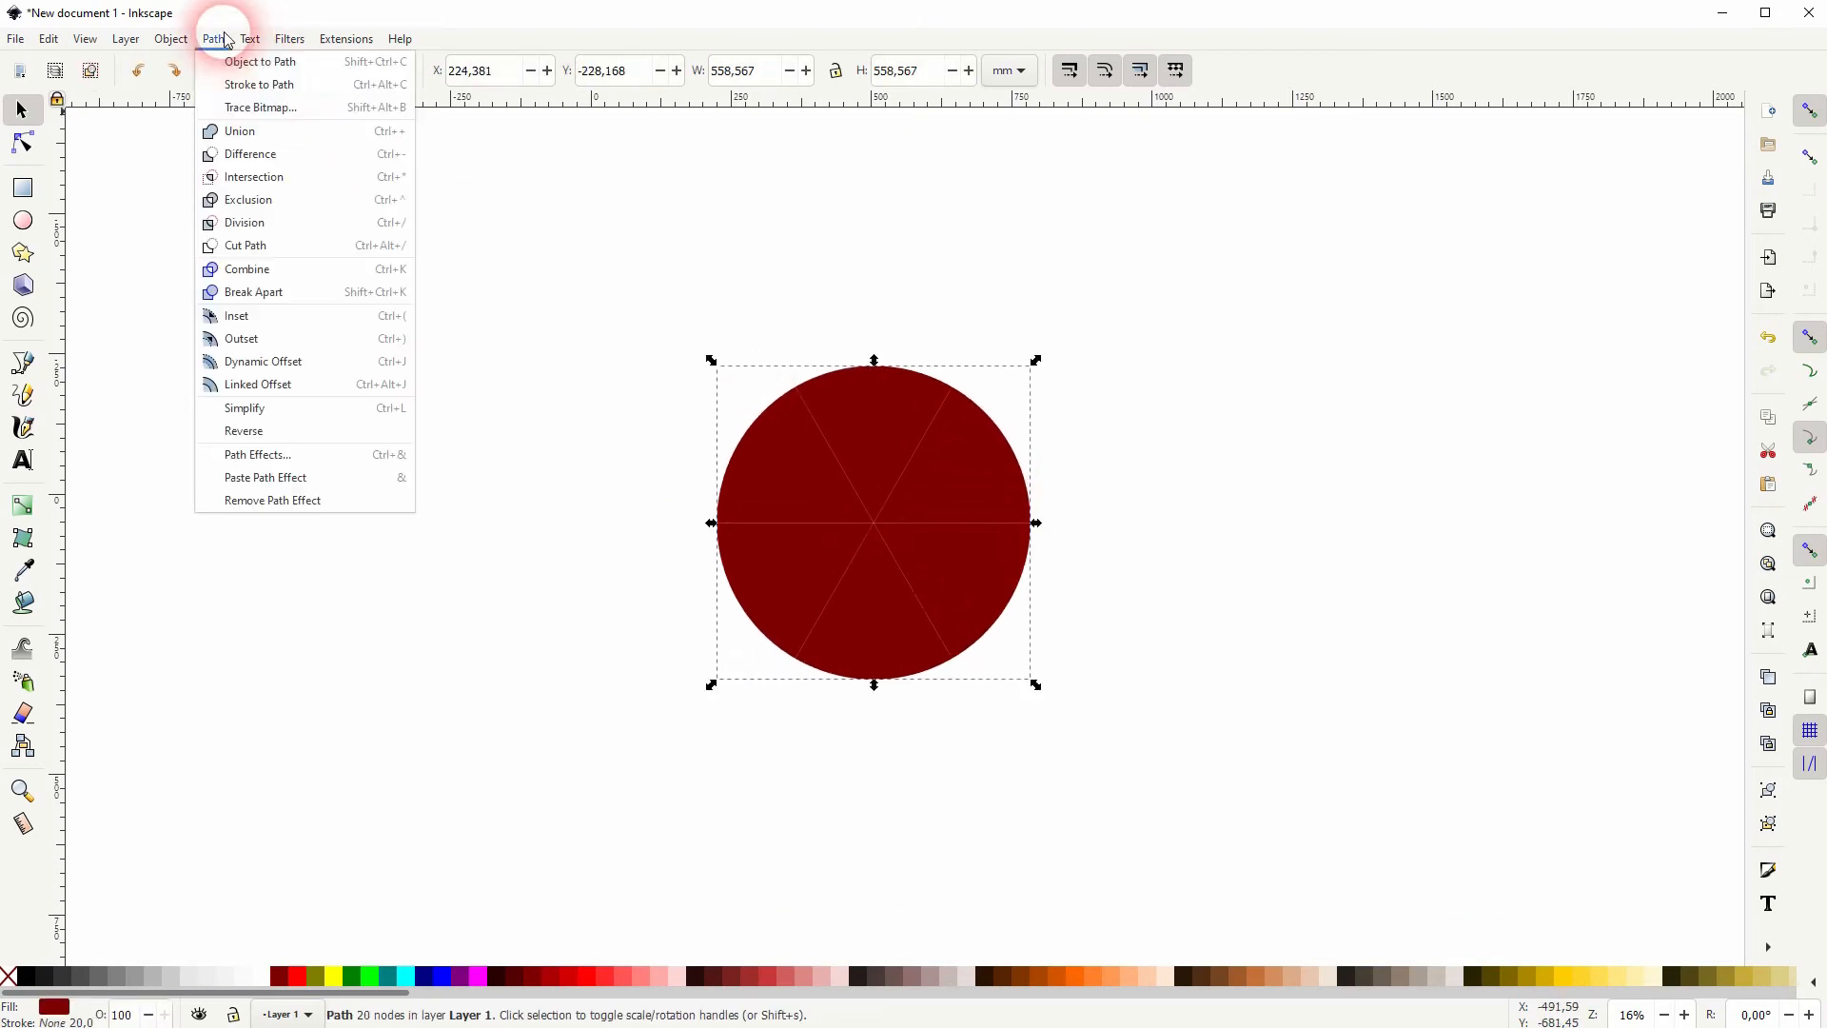
{"action": "left_click", "coordinate": [300, 293]}
{"action": "left_click", "coordinate": [424, 505]}
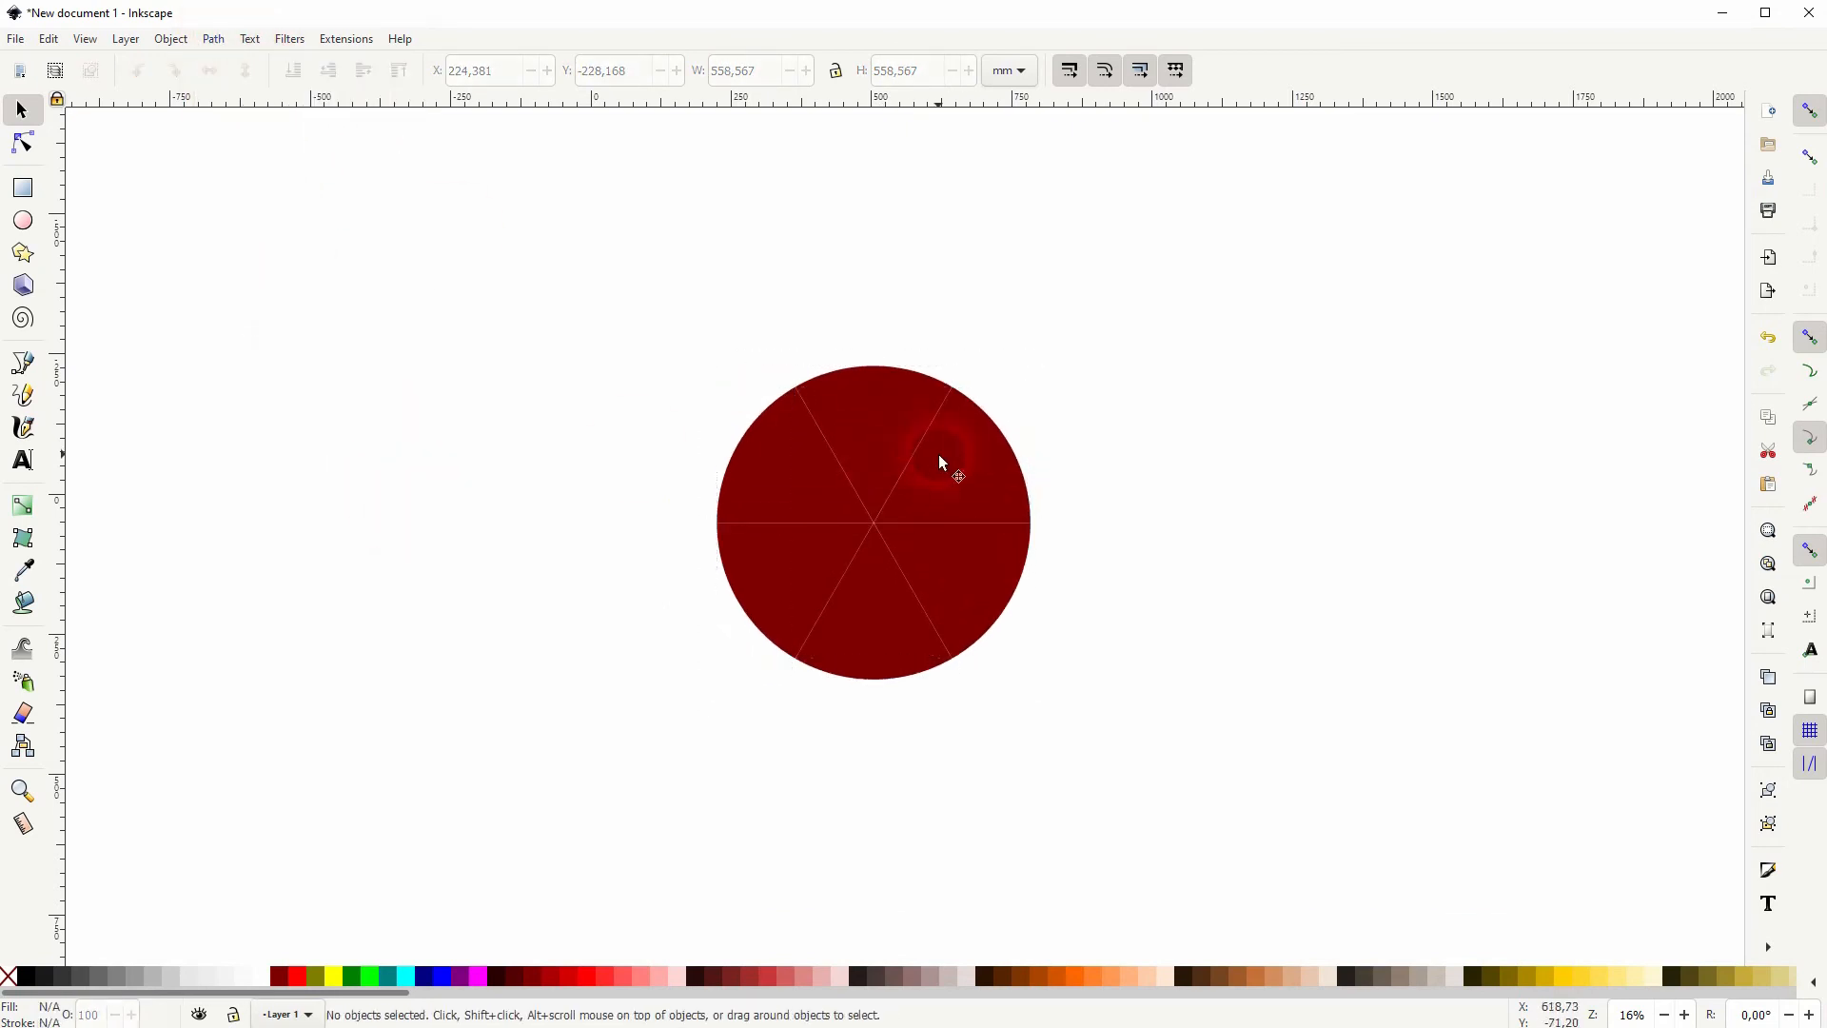
- Pull the three upper wedges away from the circle to test their separation, and undo the moves
{"action": "left_click_drag", "start_coordinate": [939, 457], "coordinate": [1173, 388]}
{"action": "left_click_drag", "start_coordinate": [907, 423], "coordinate": [873, 345]}
{"action": "left_click_drag", "start_coordinate": [766, 461], "coordinate": [574, 419]}
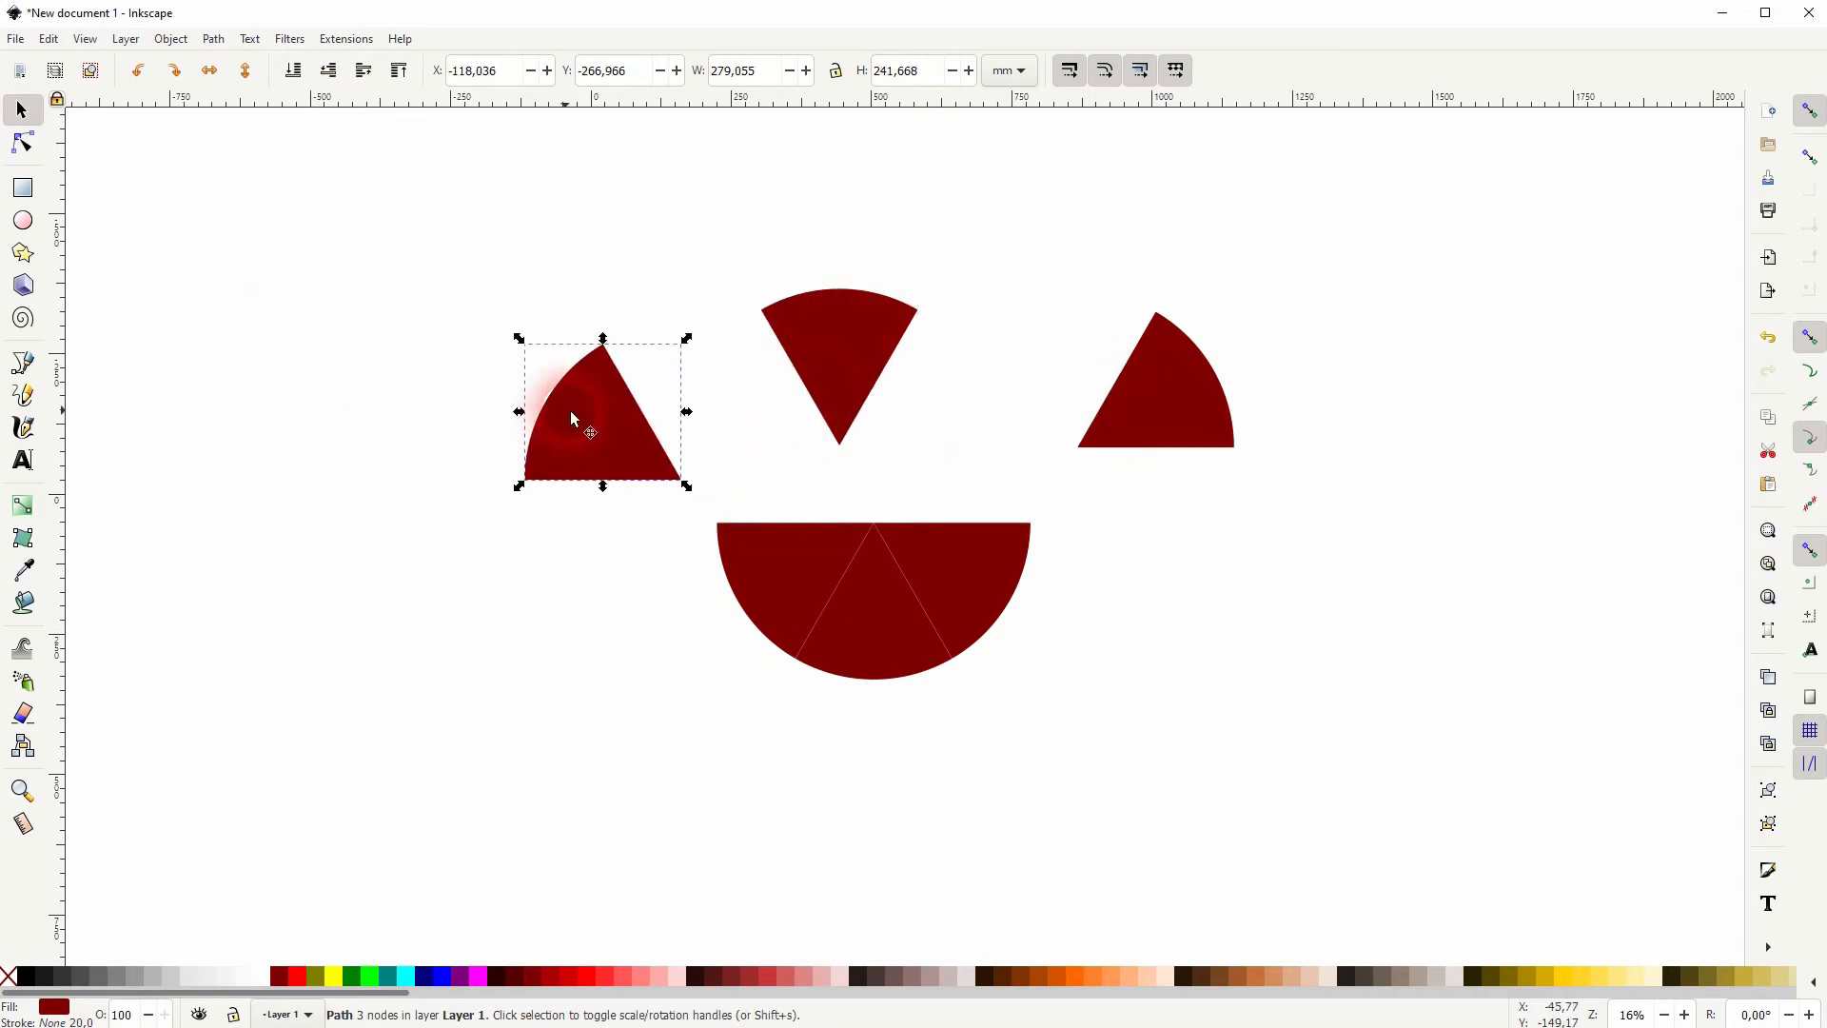
{"action": "key", "text": "ctrl+z"}
{"action": "key", "text": "ctrl+z"}
{"action": "key", "text": "ctrl+z"}
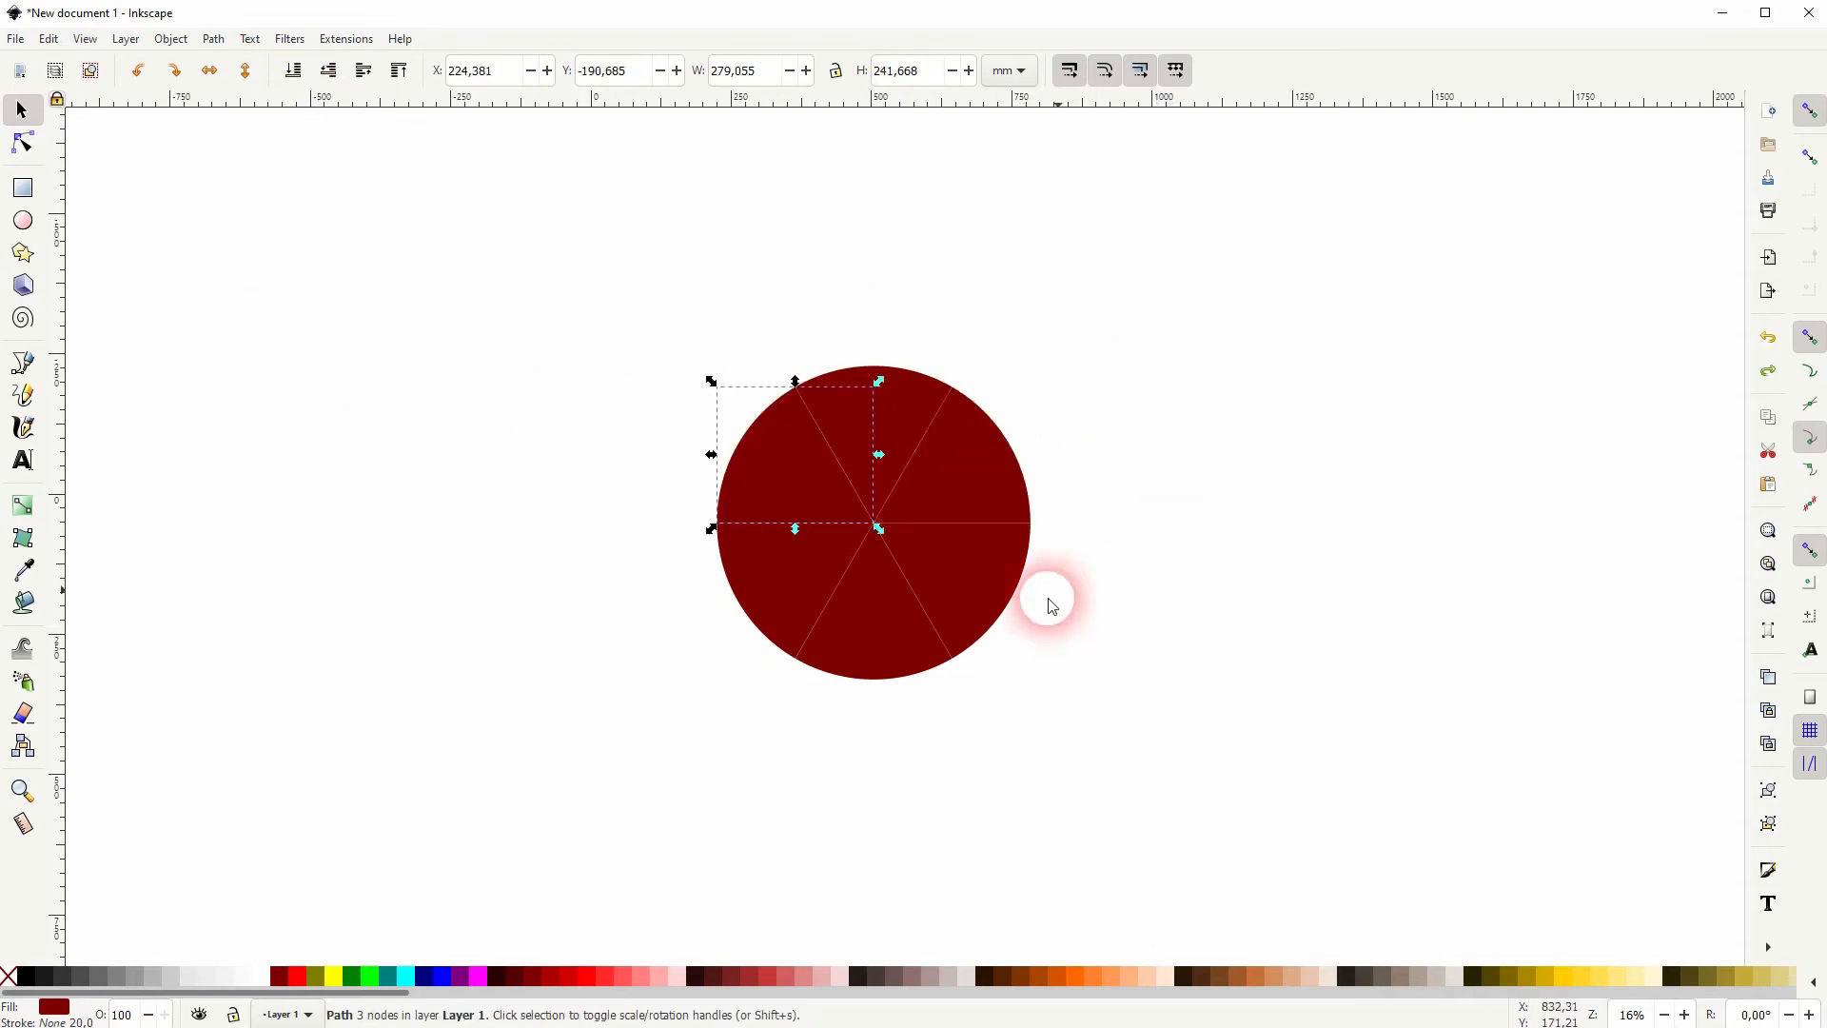
{"action": "left_click", "coordinate": [1178, 628]}
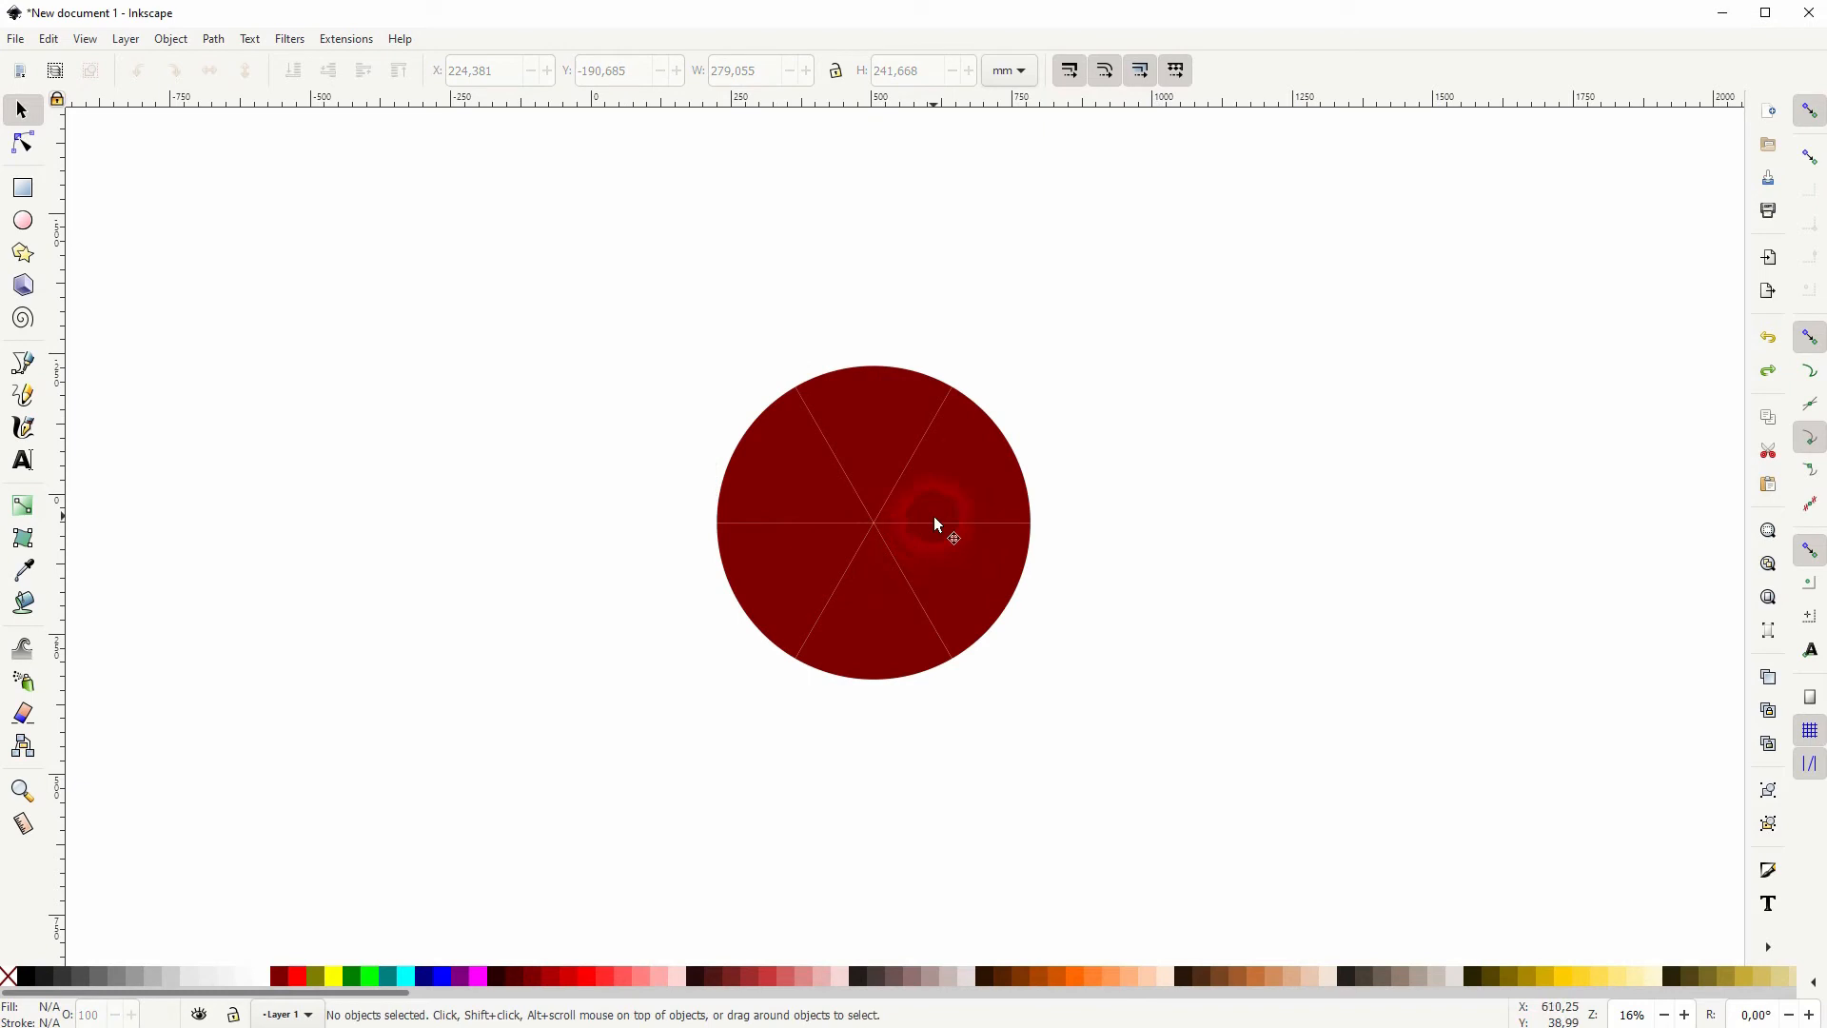
- Fill the upper-right, upper-left and bottom-centre wedges with black
{"action": "left_click", "coordinate": [961, 481]}
{"action": "left_click", "coordinate": [784, 496], "text": "shift"}
{"action": "left_click", "coordinate": [832, 676], "text": "shift"}
{"action": "left_click", "coordinate": [28, 980]}
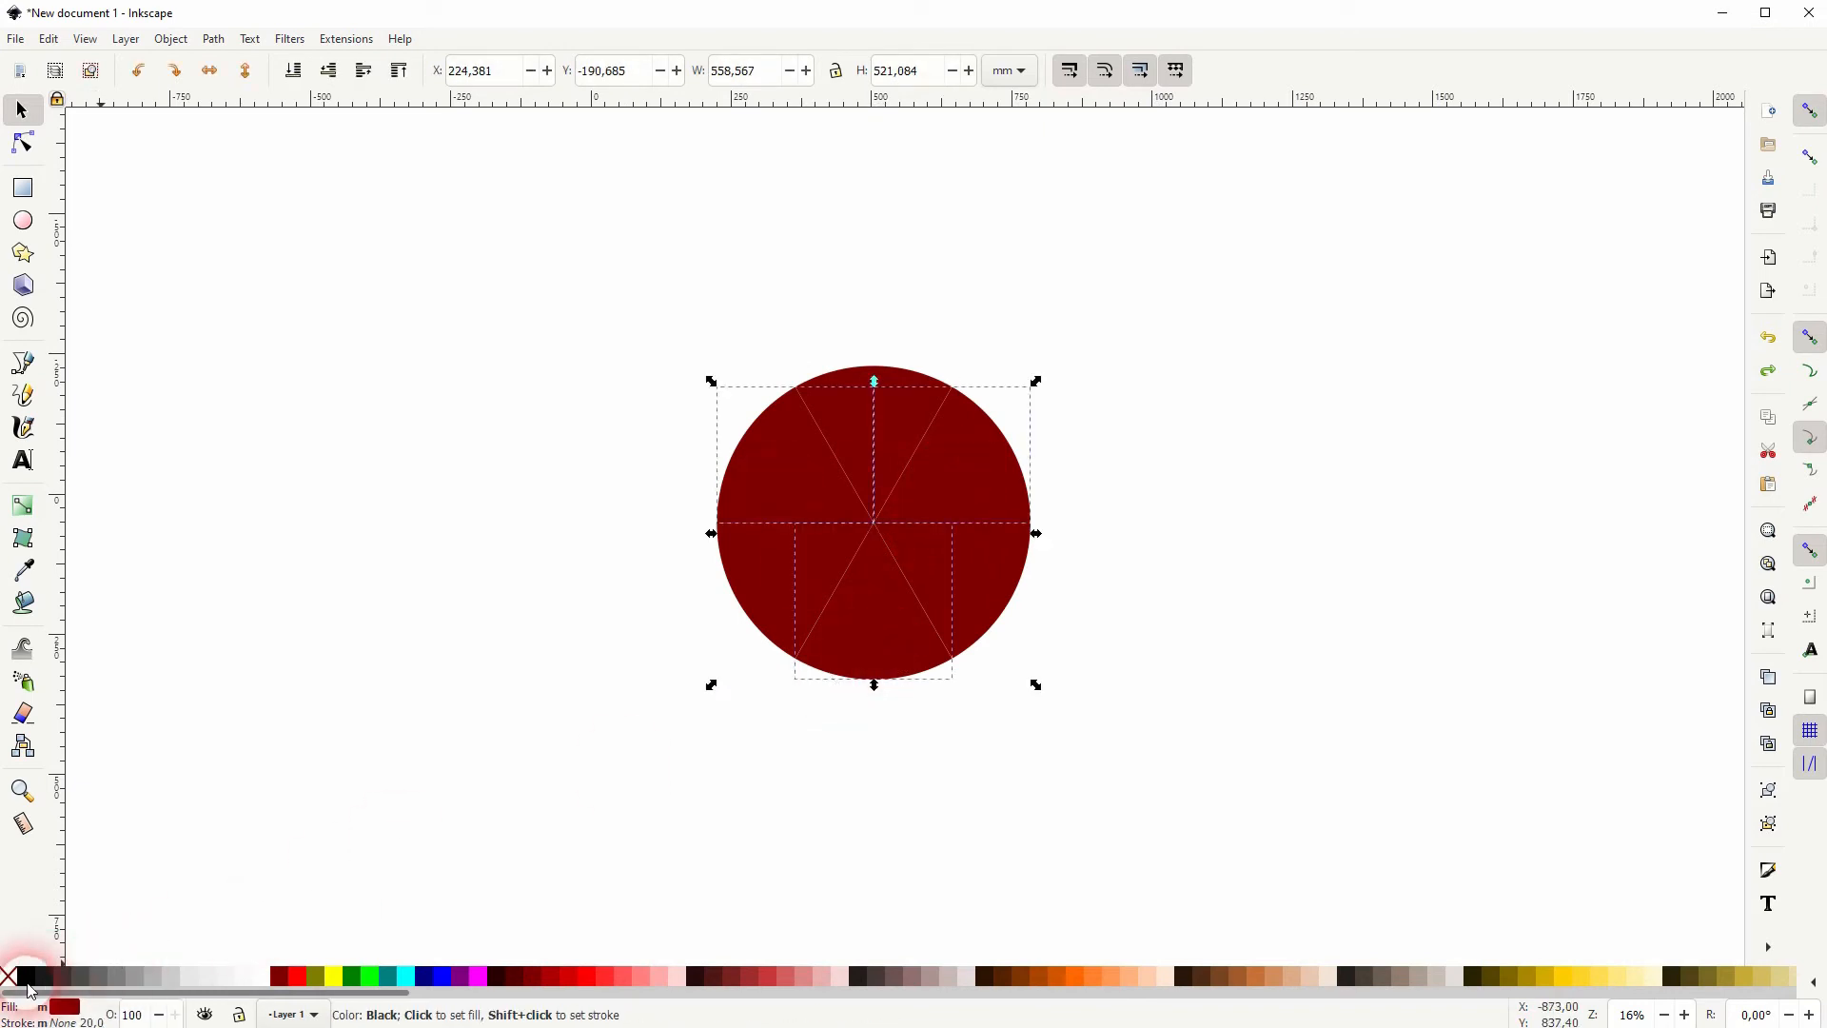
{"action": "left_click", "coordinate": [469, 797]}
- Draw a circle about 142 mm in diameter from the centre of the wedges and fill it with dark red
{"action": "left_click", "coordinate": [22, 347]}
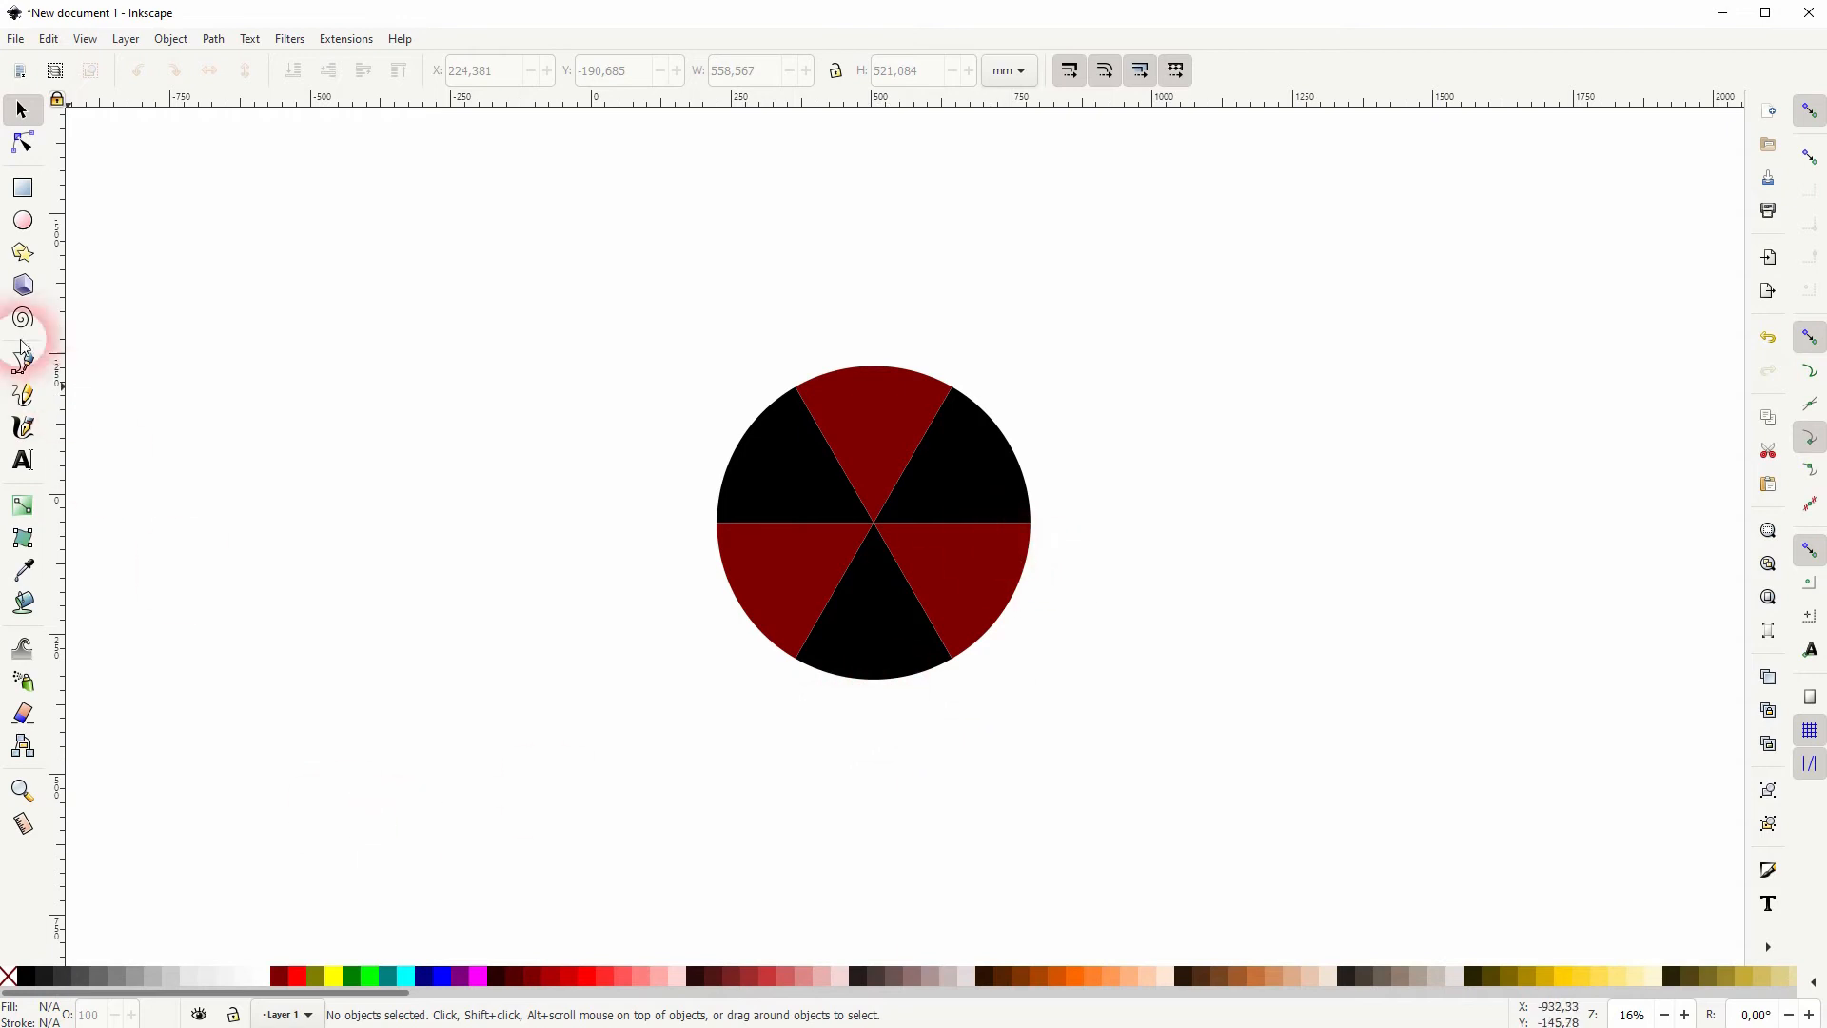
{"action": "left_click", "coordinate": [25, 224]}
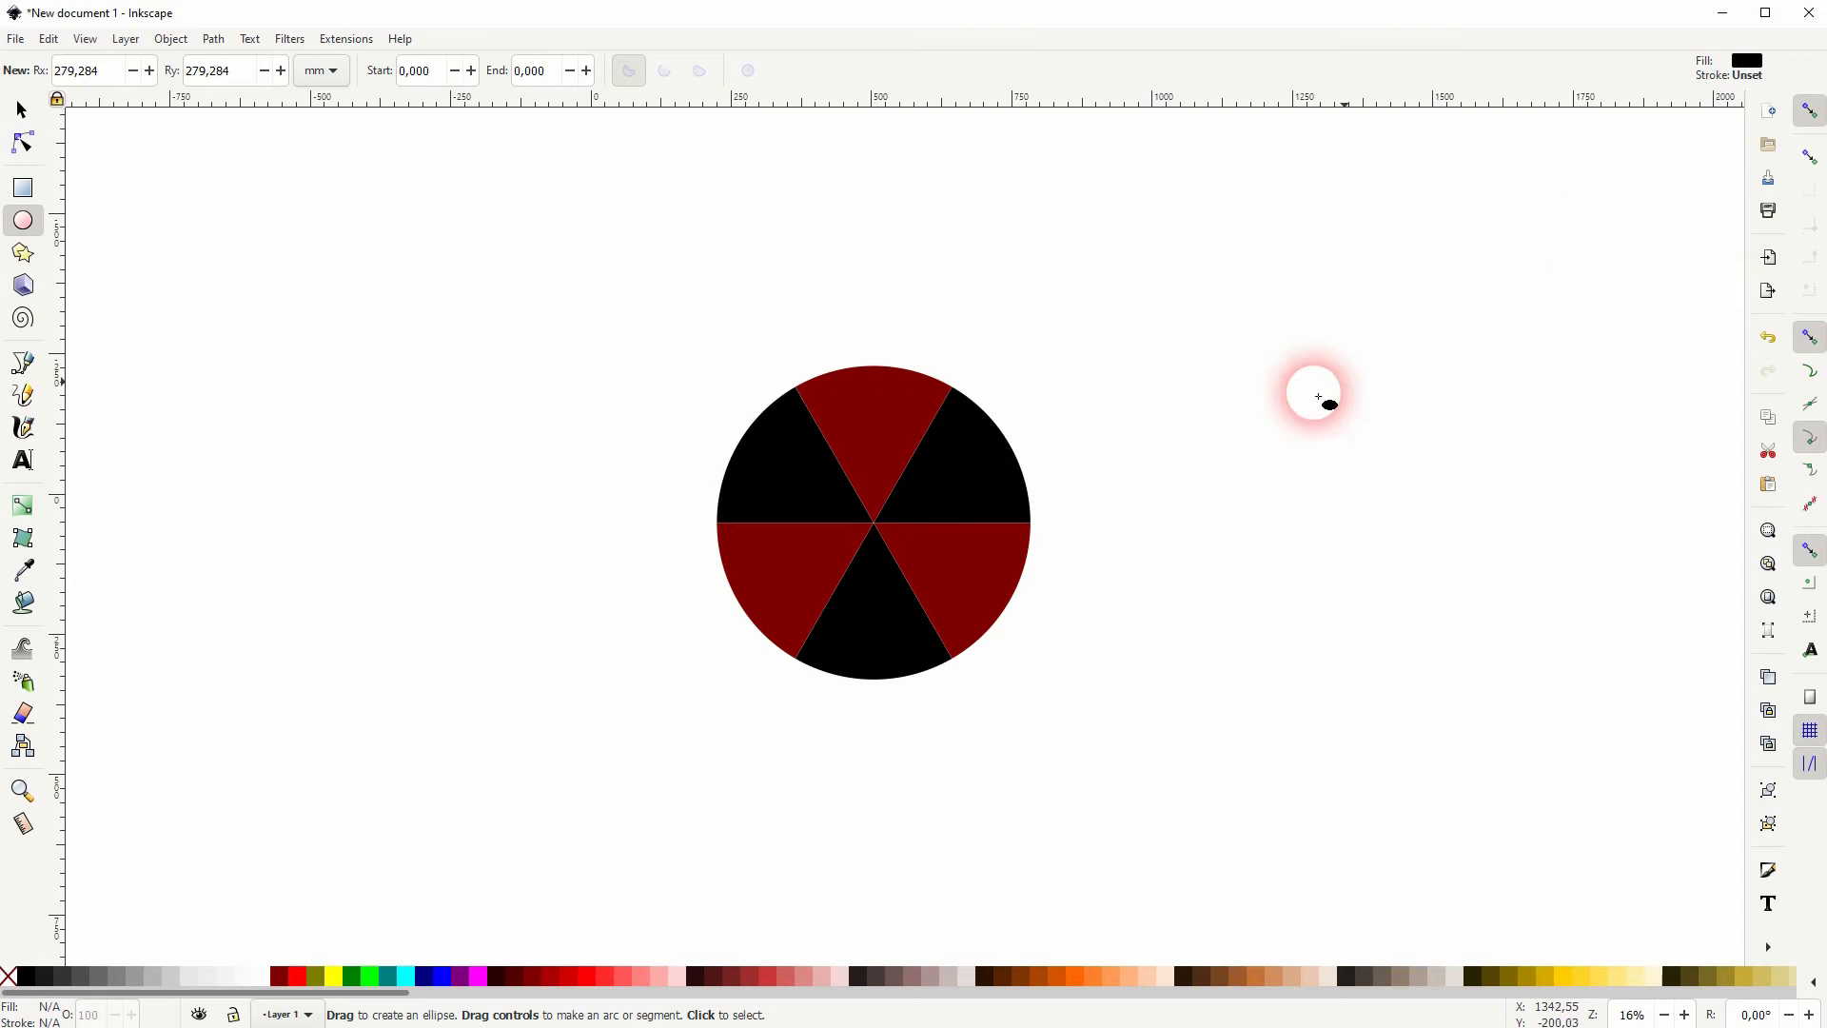
{"action": "left_click_drag", "start_coordinate": [877, 530], "coordinate": [916, 576]}
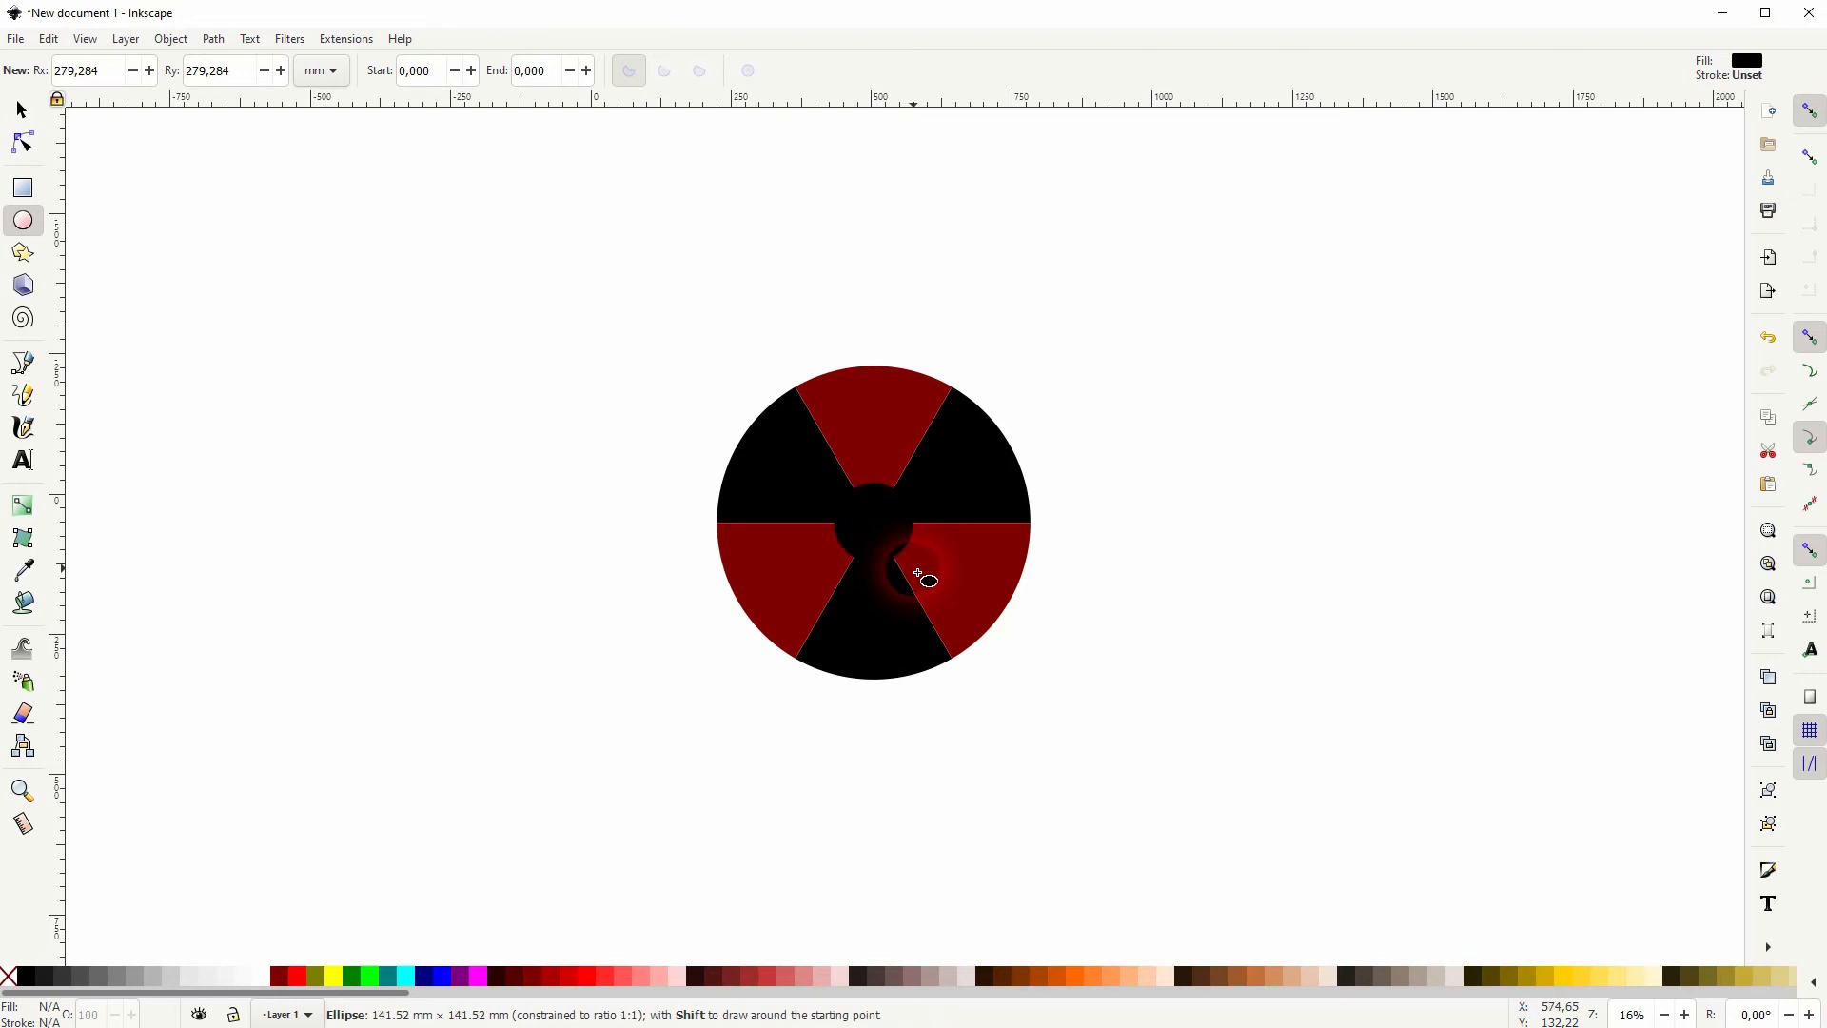
{"action": "left_click_drag", "start_coordinate": [918, 573], "coordinate": [917, 573]}
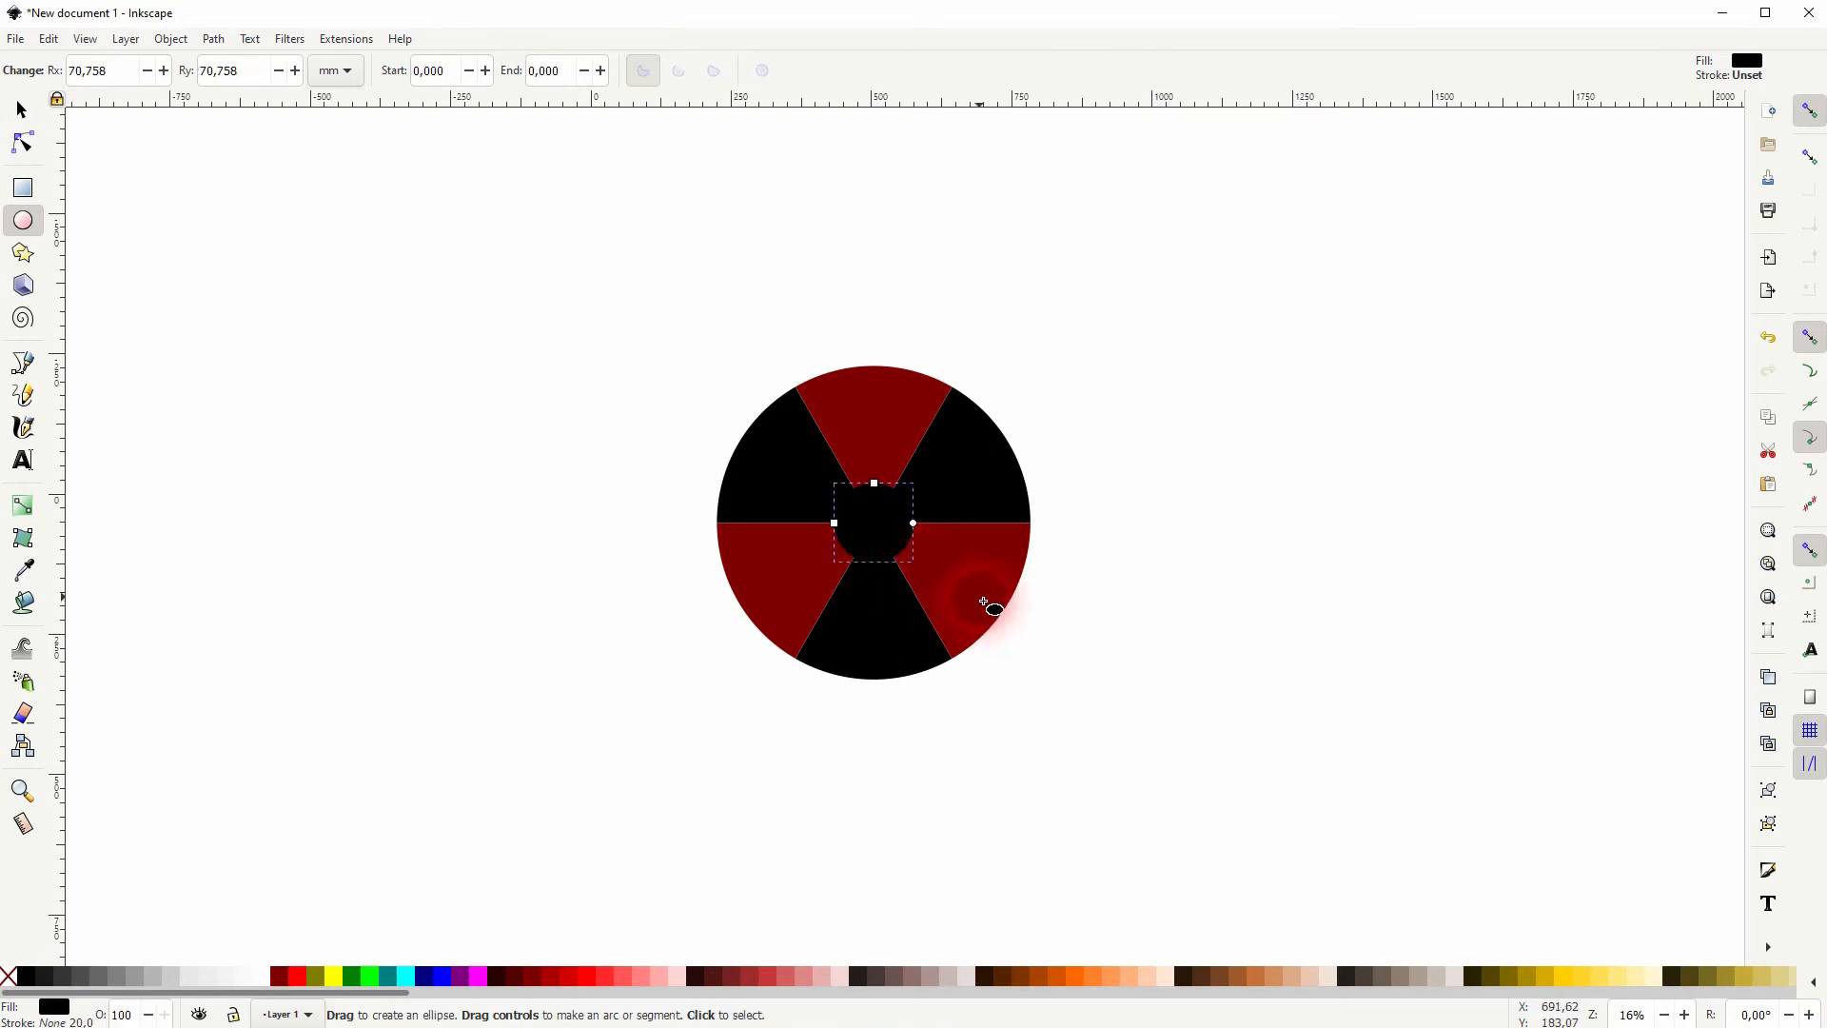
{"action": "left_click", "coordinate": [280, 976]}
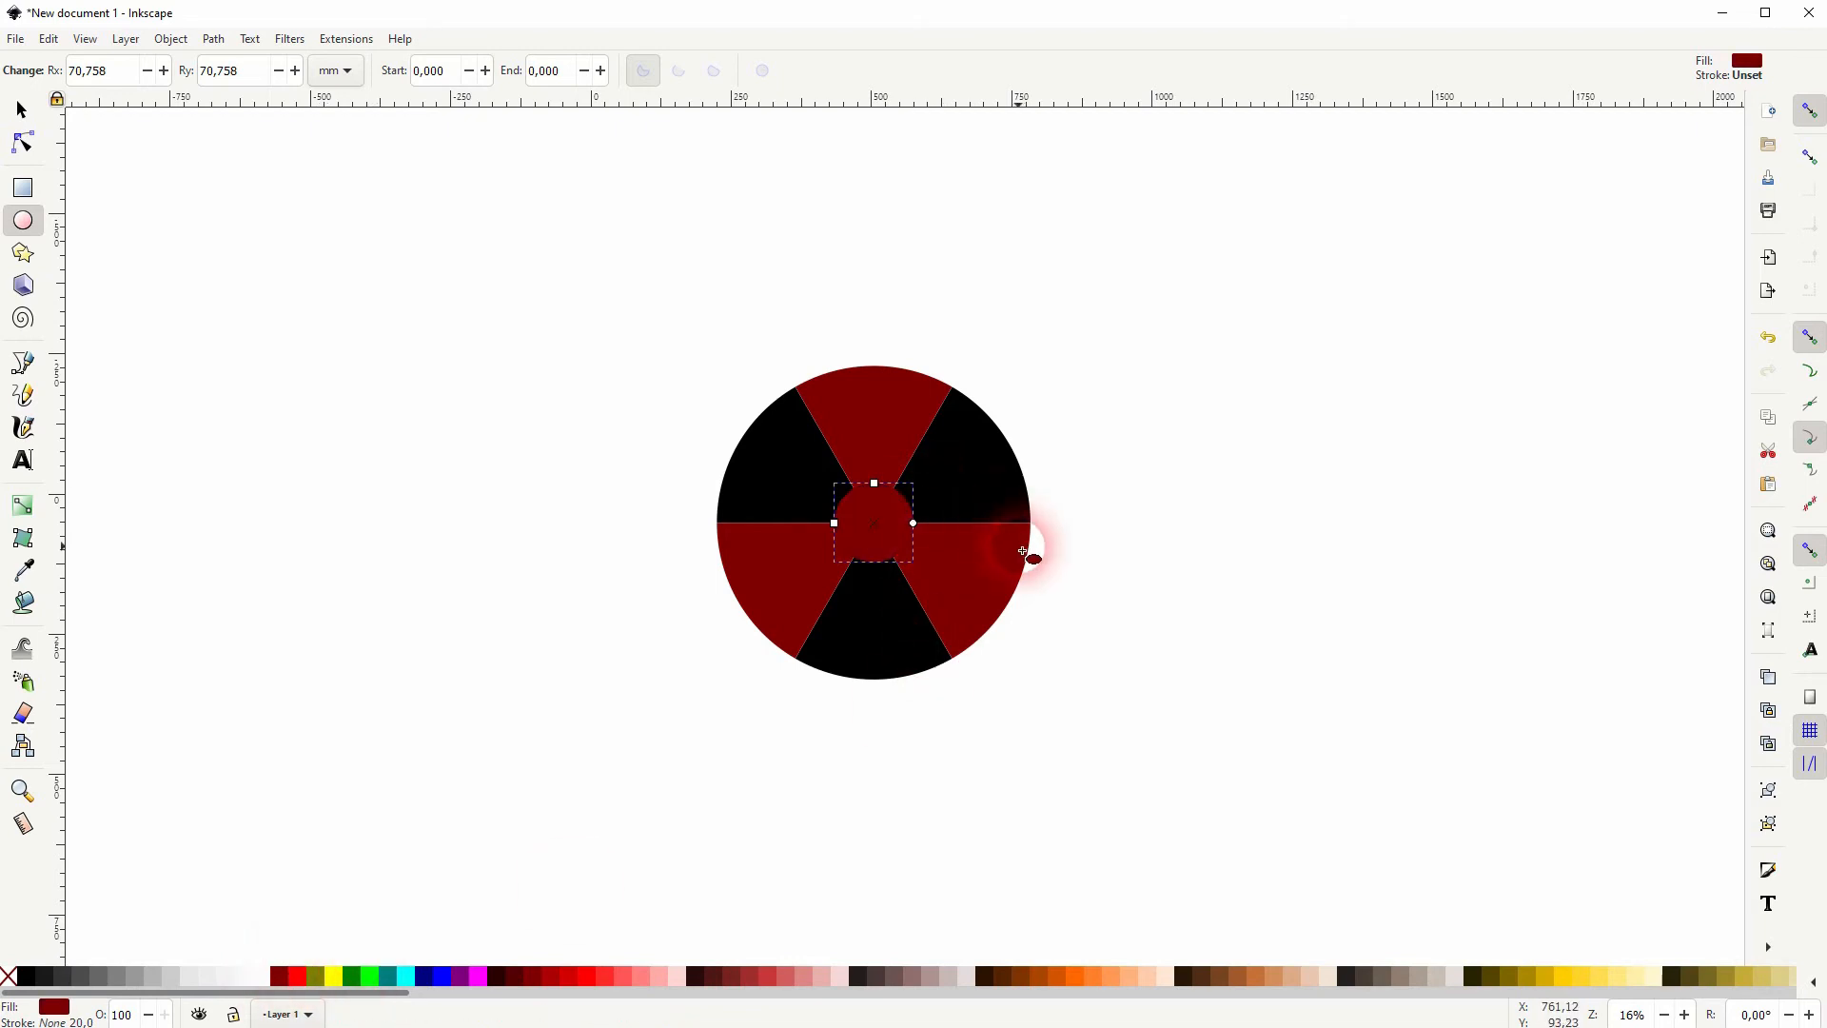
- Add a black copy of the small central circle, scaled down about its centre to about 101 mm in diameter
{"action": "left_click", "coordinate": [23, 111]}
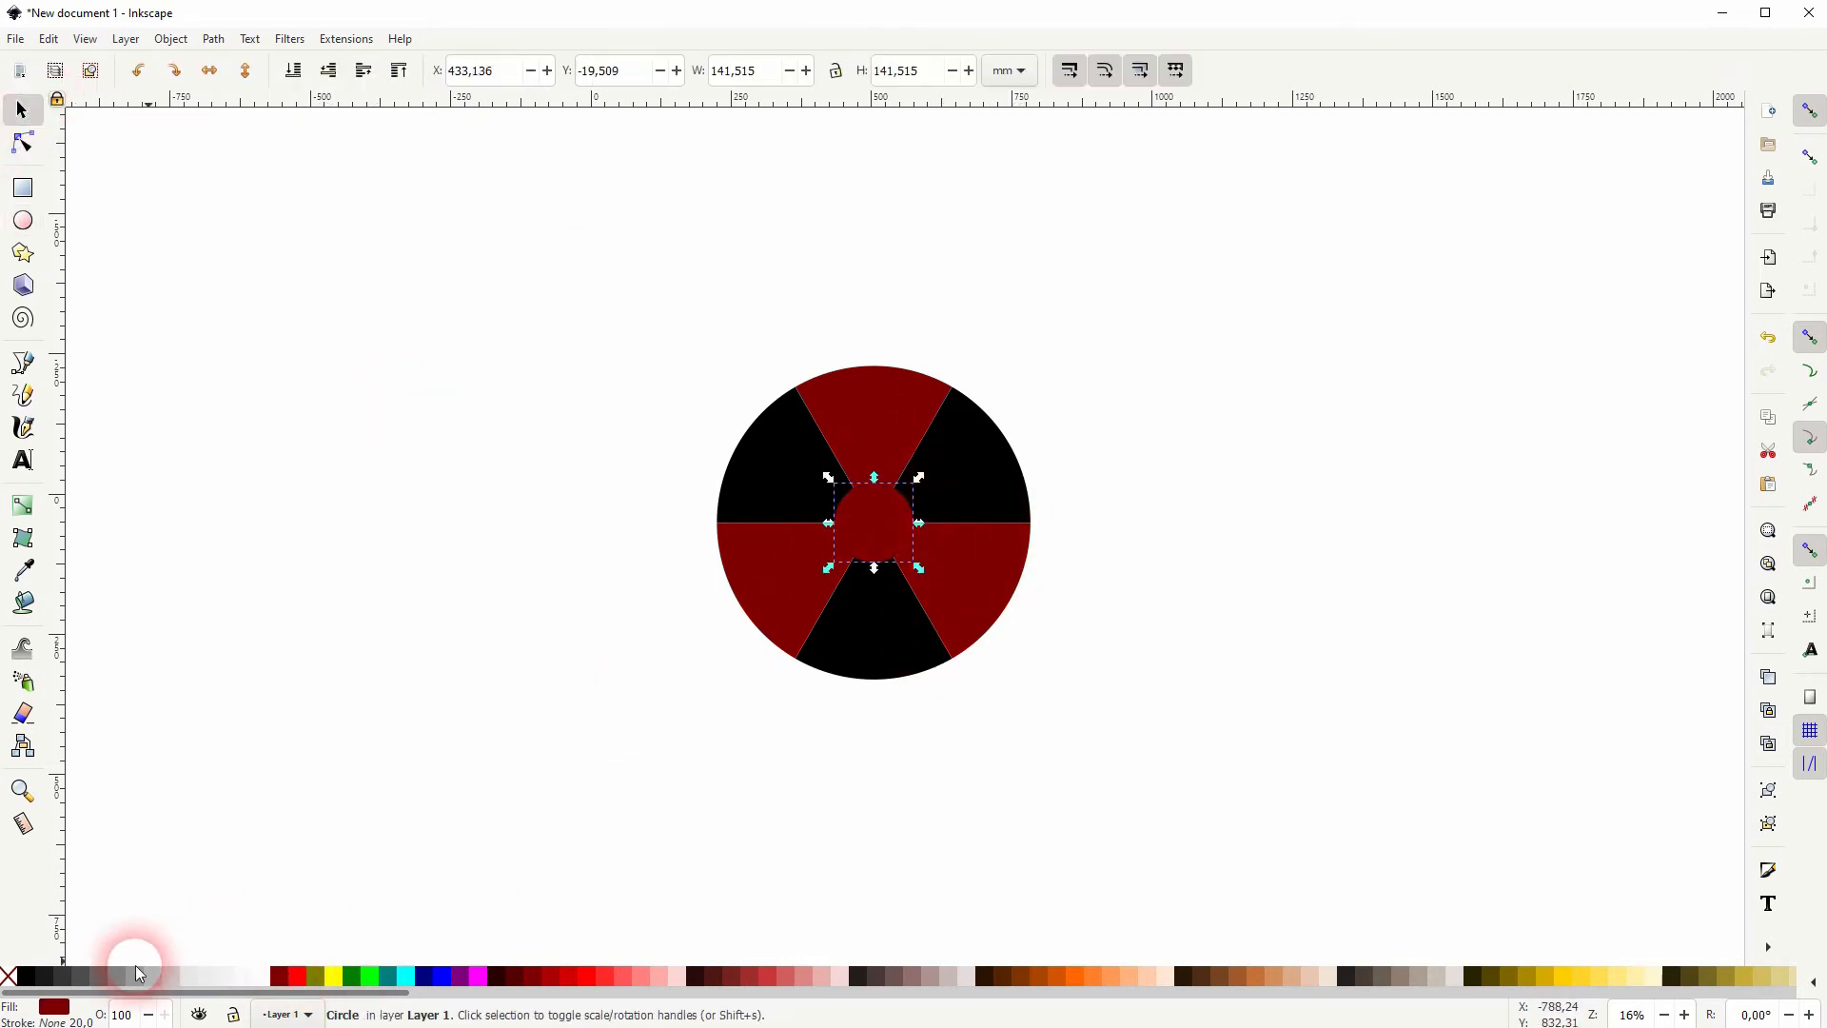
{"action": "left_click", "coordinate": [26, 976]}
{"action": "left_click_drag", "start_coordinate": [922, 572], "coordinate": [908, 567]}
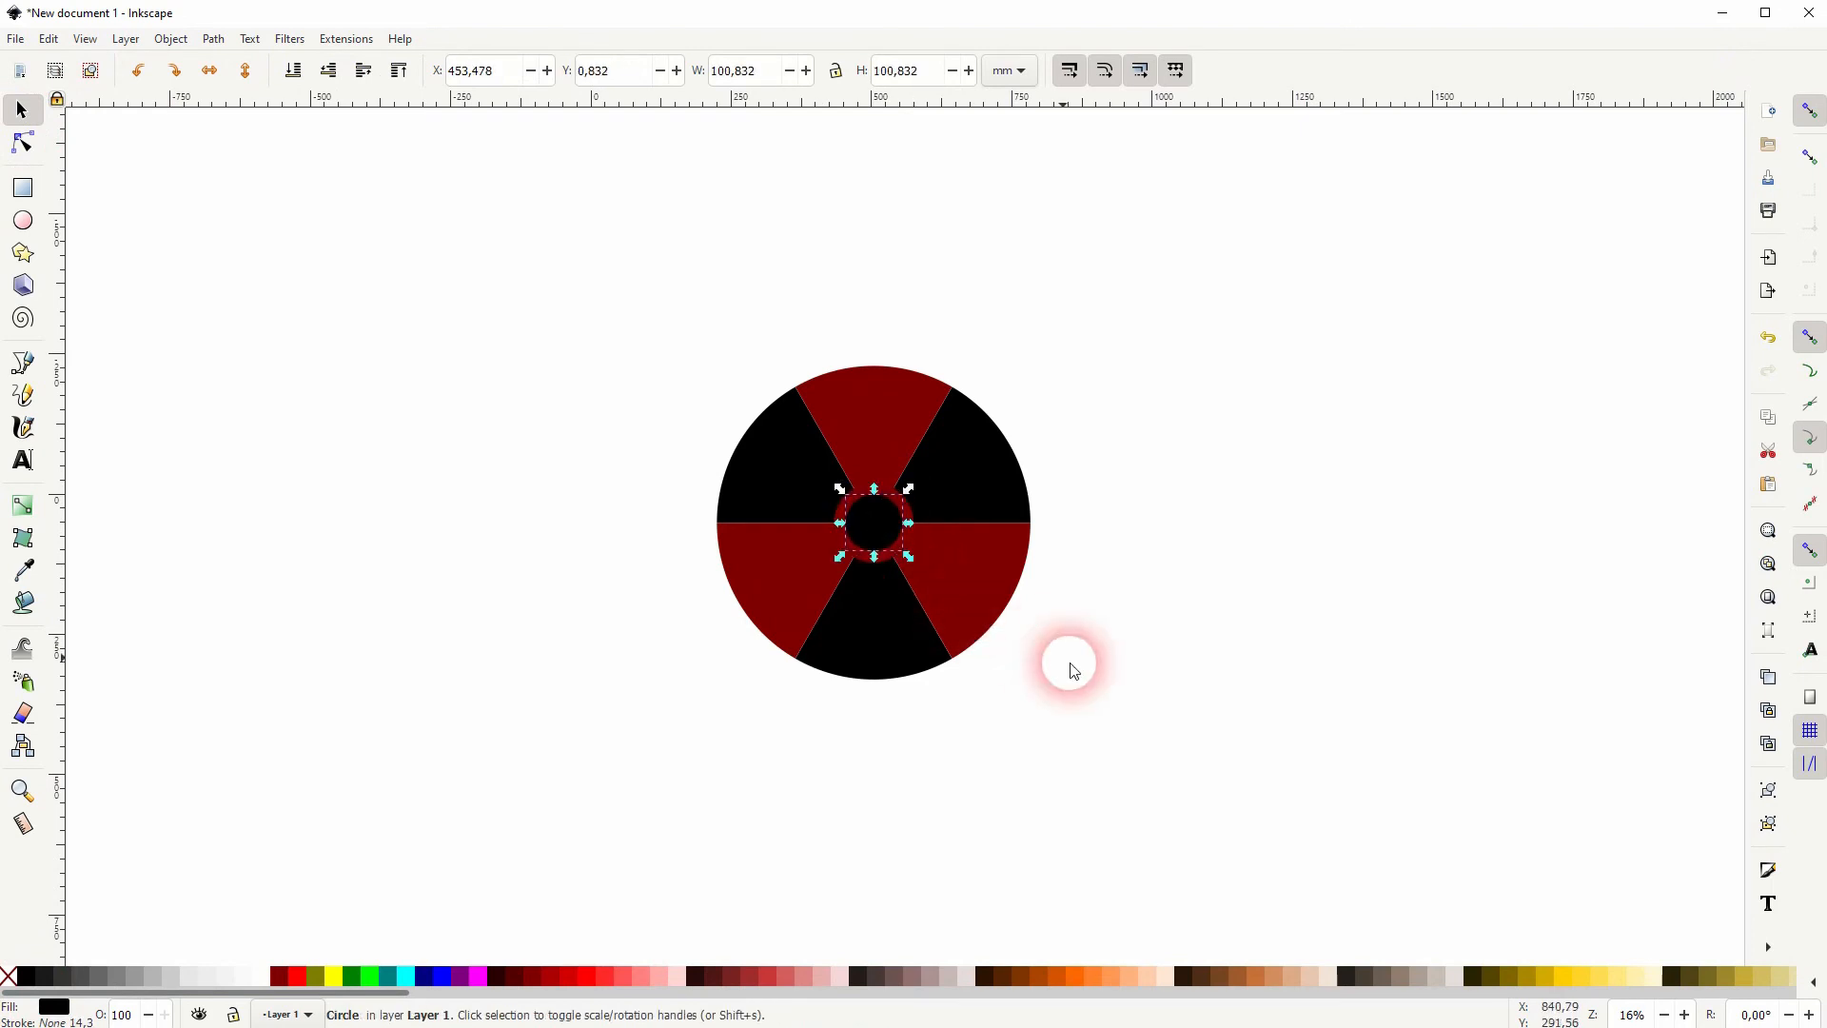
{"action": "left_click", "coordinate": [1098, 694]}
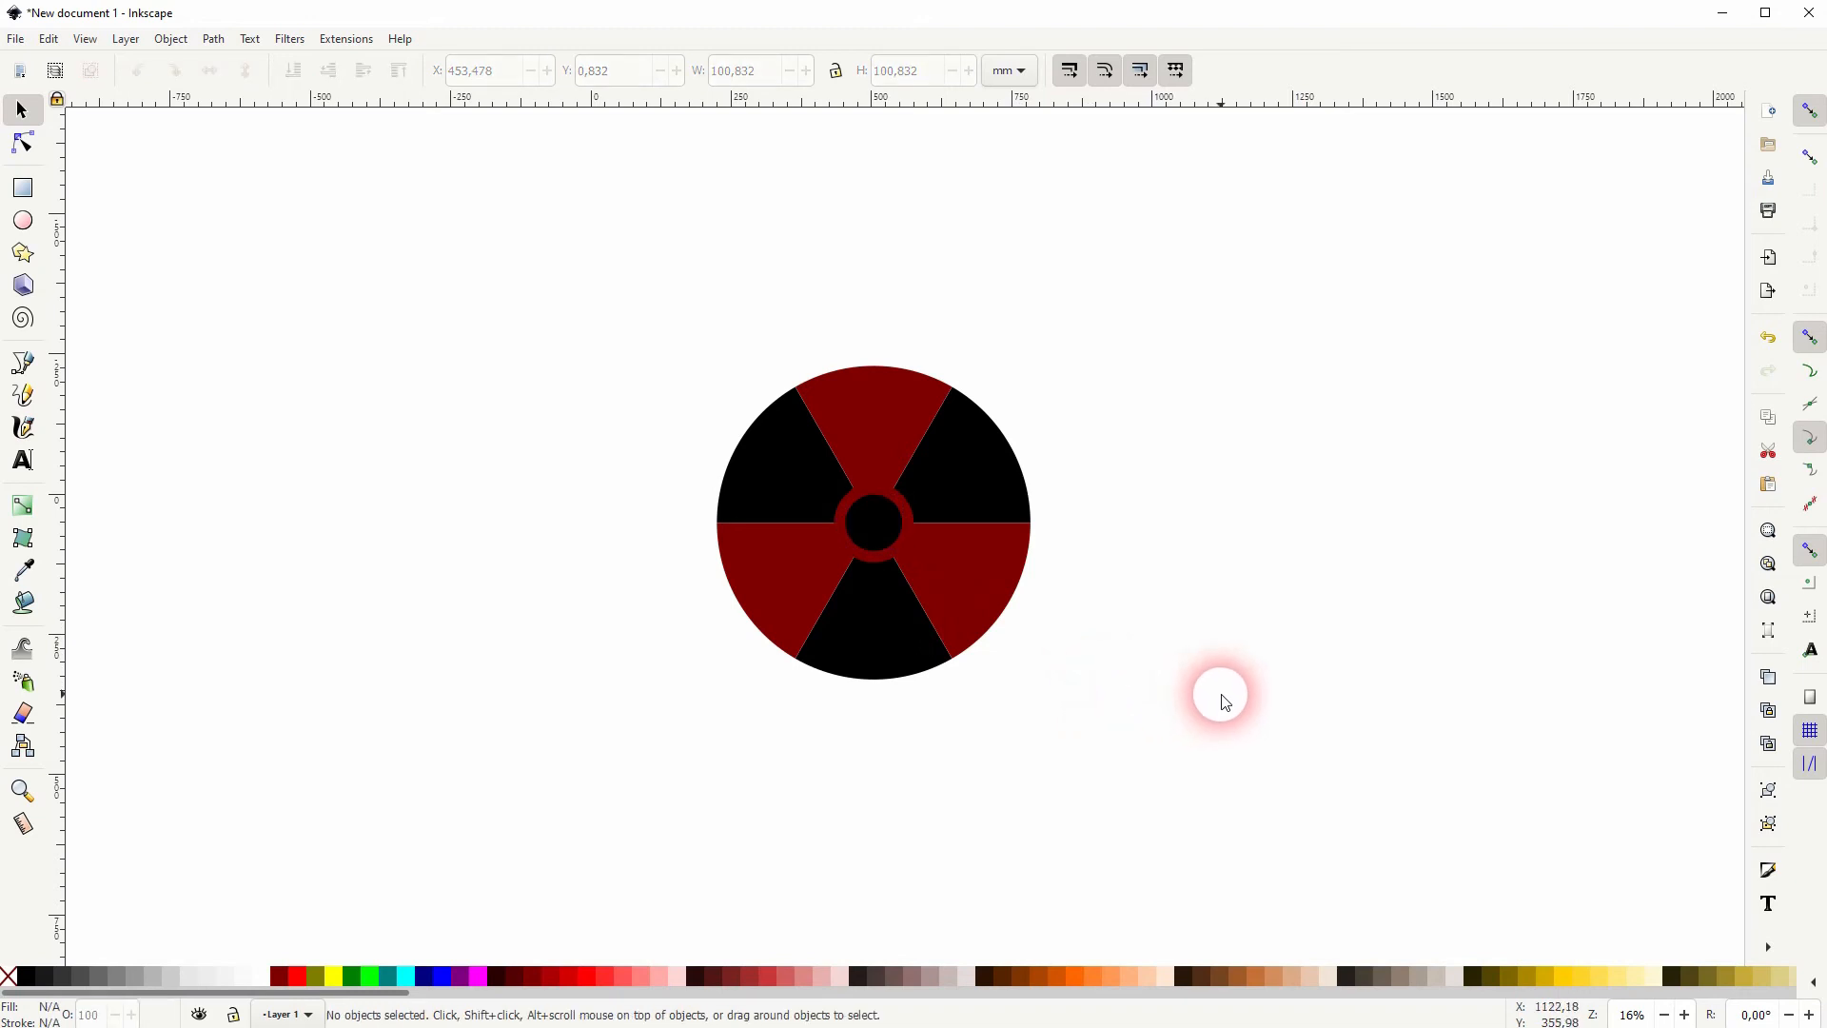
- Place a dark red copy of the small central circle behind the wedges, scaled about its centre to about 626 mm in diameter
{"action": "left_click", "coordinate": [887, 523]}
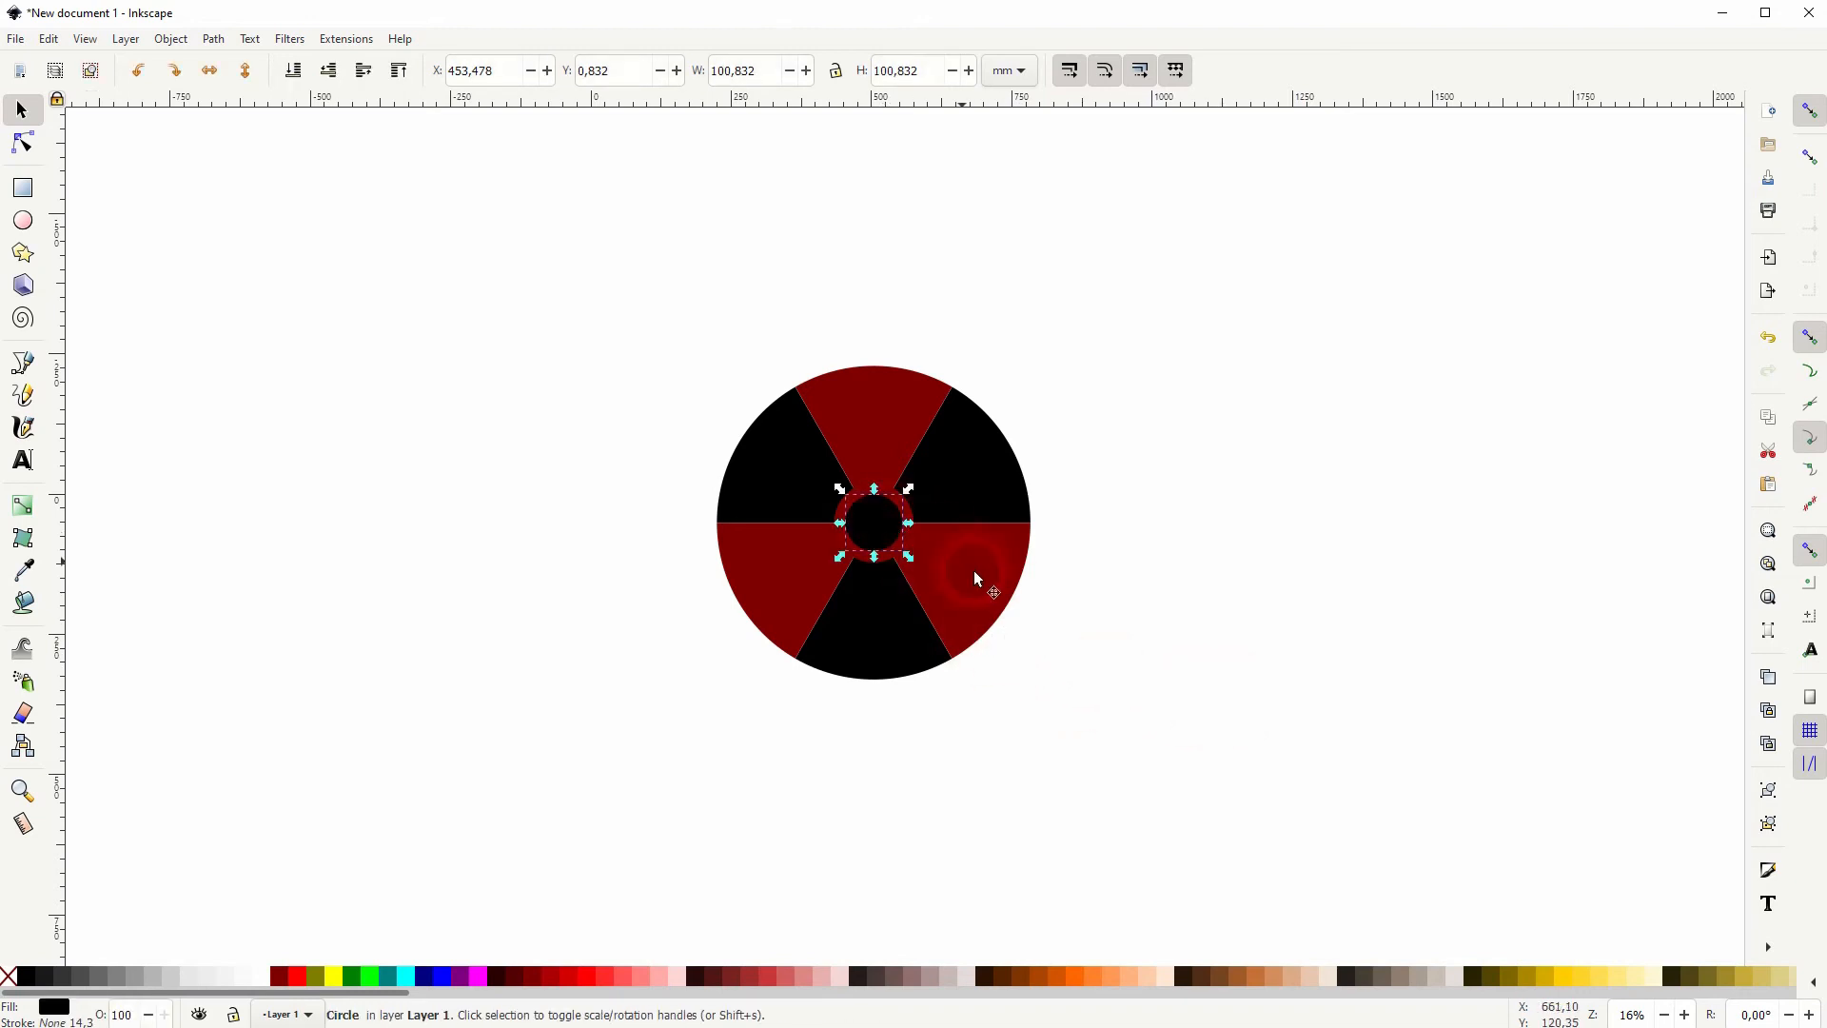
{"action": "left_click_drag", "start_coordinate": [906, 556], "coordinate": [1101, 714]}
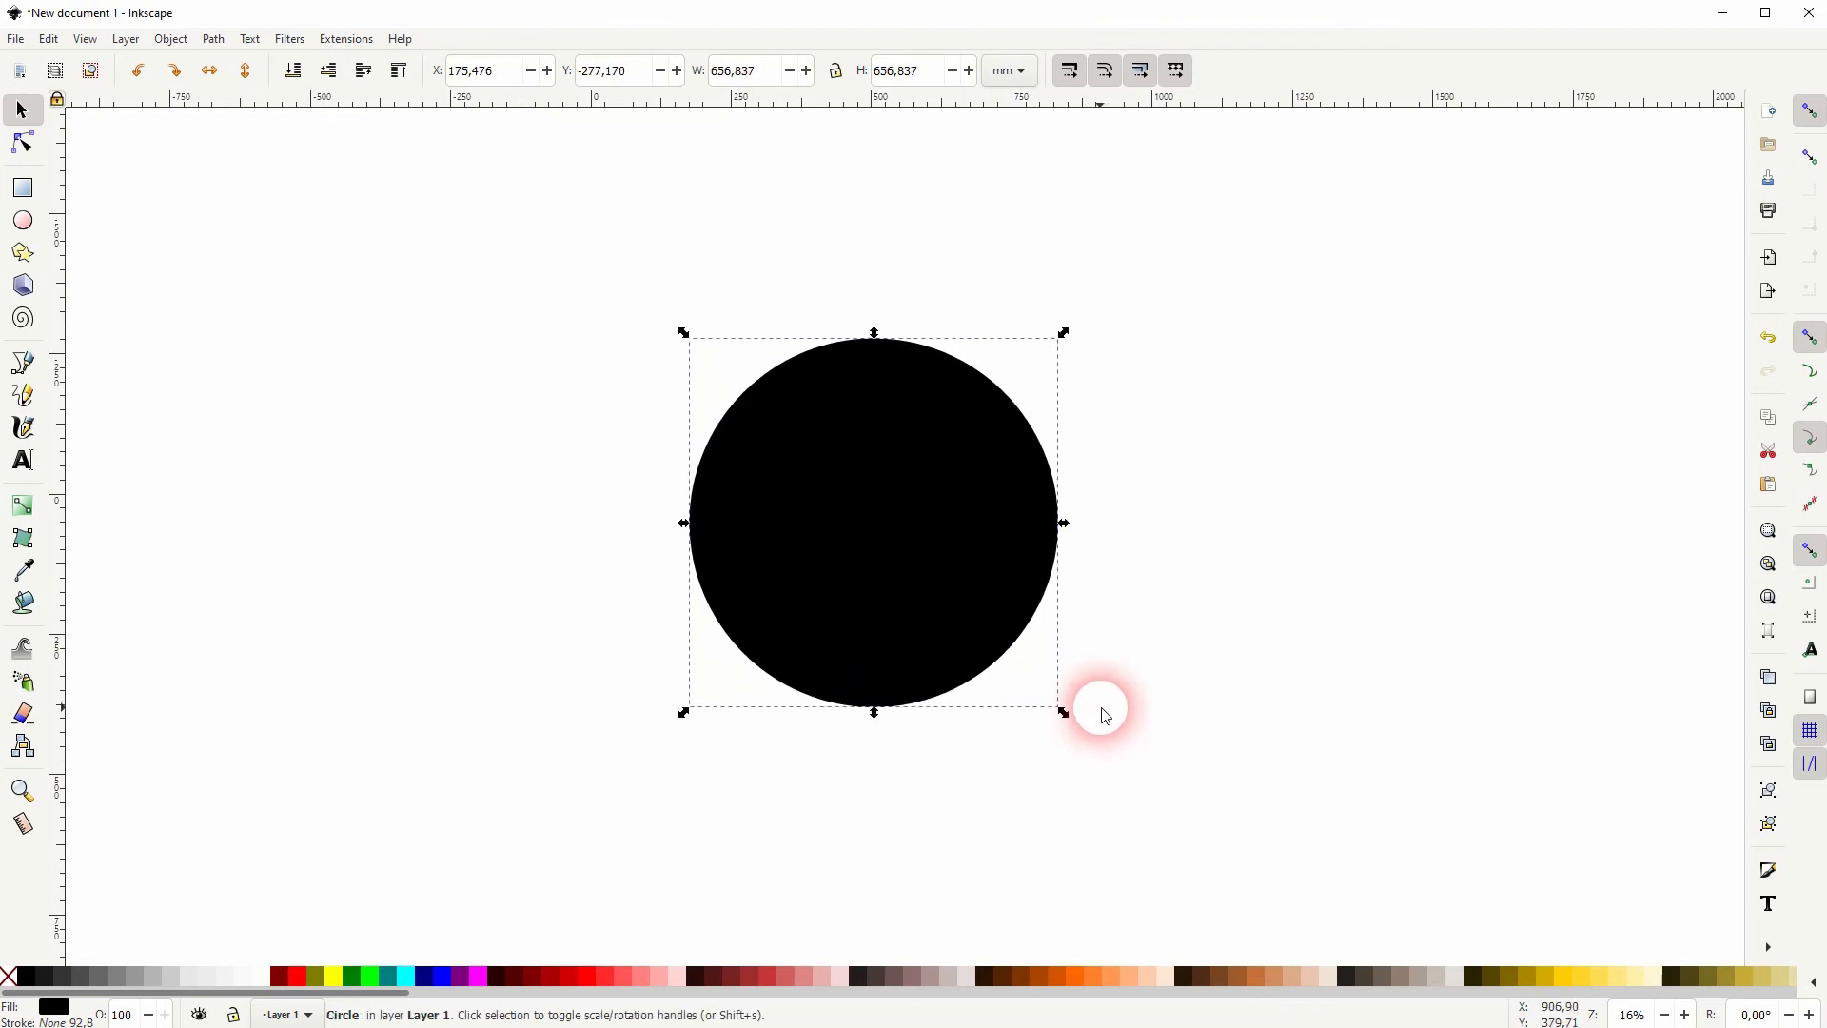
{"action": "left_click", "coordinate": [293, 71]}
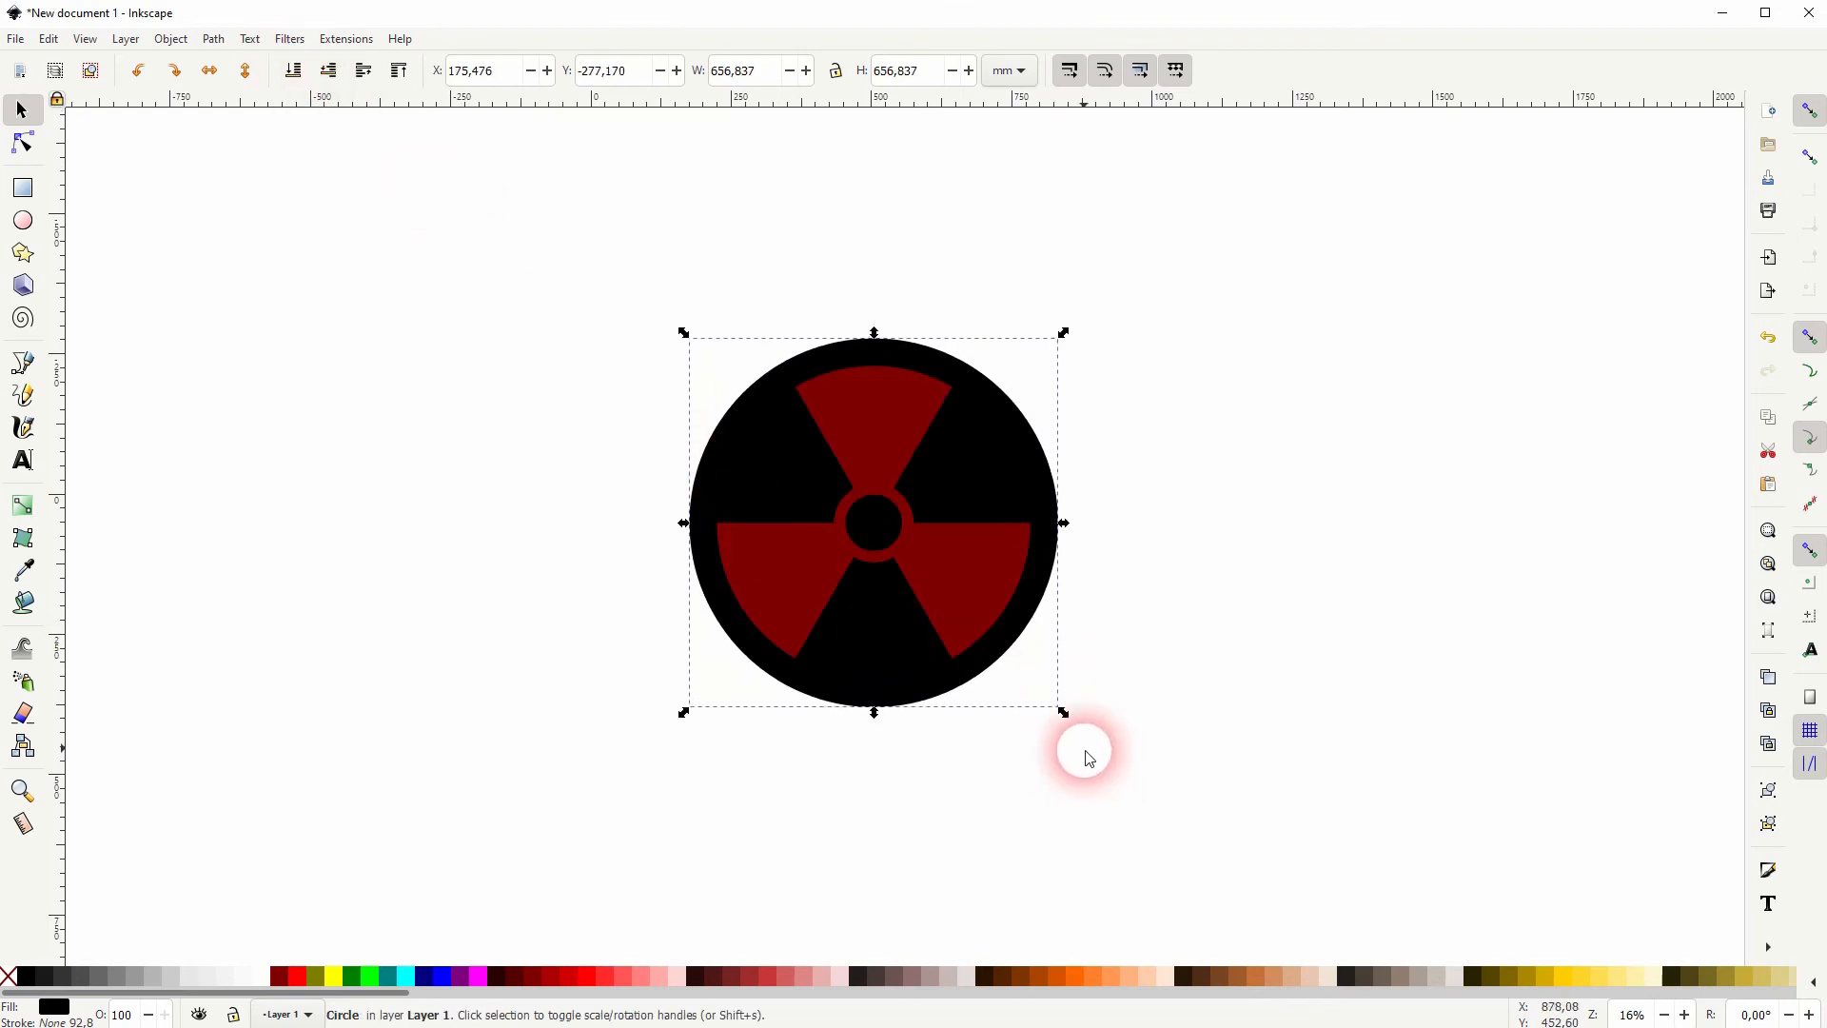
{"action": "left_click", "coordinate": [279, 976]}
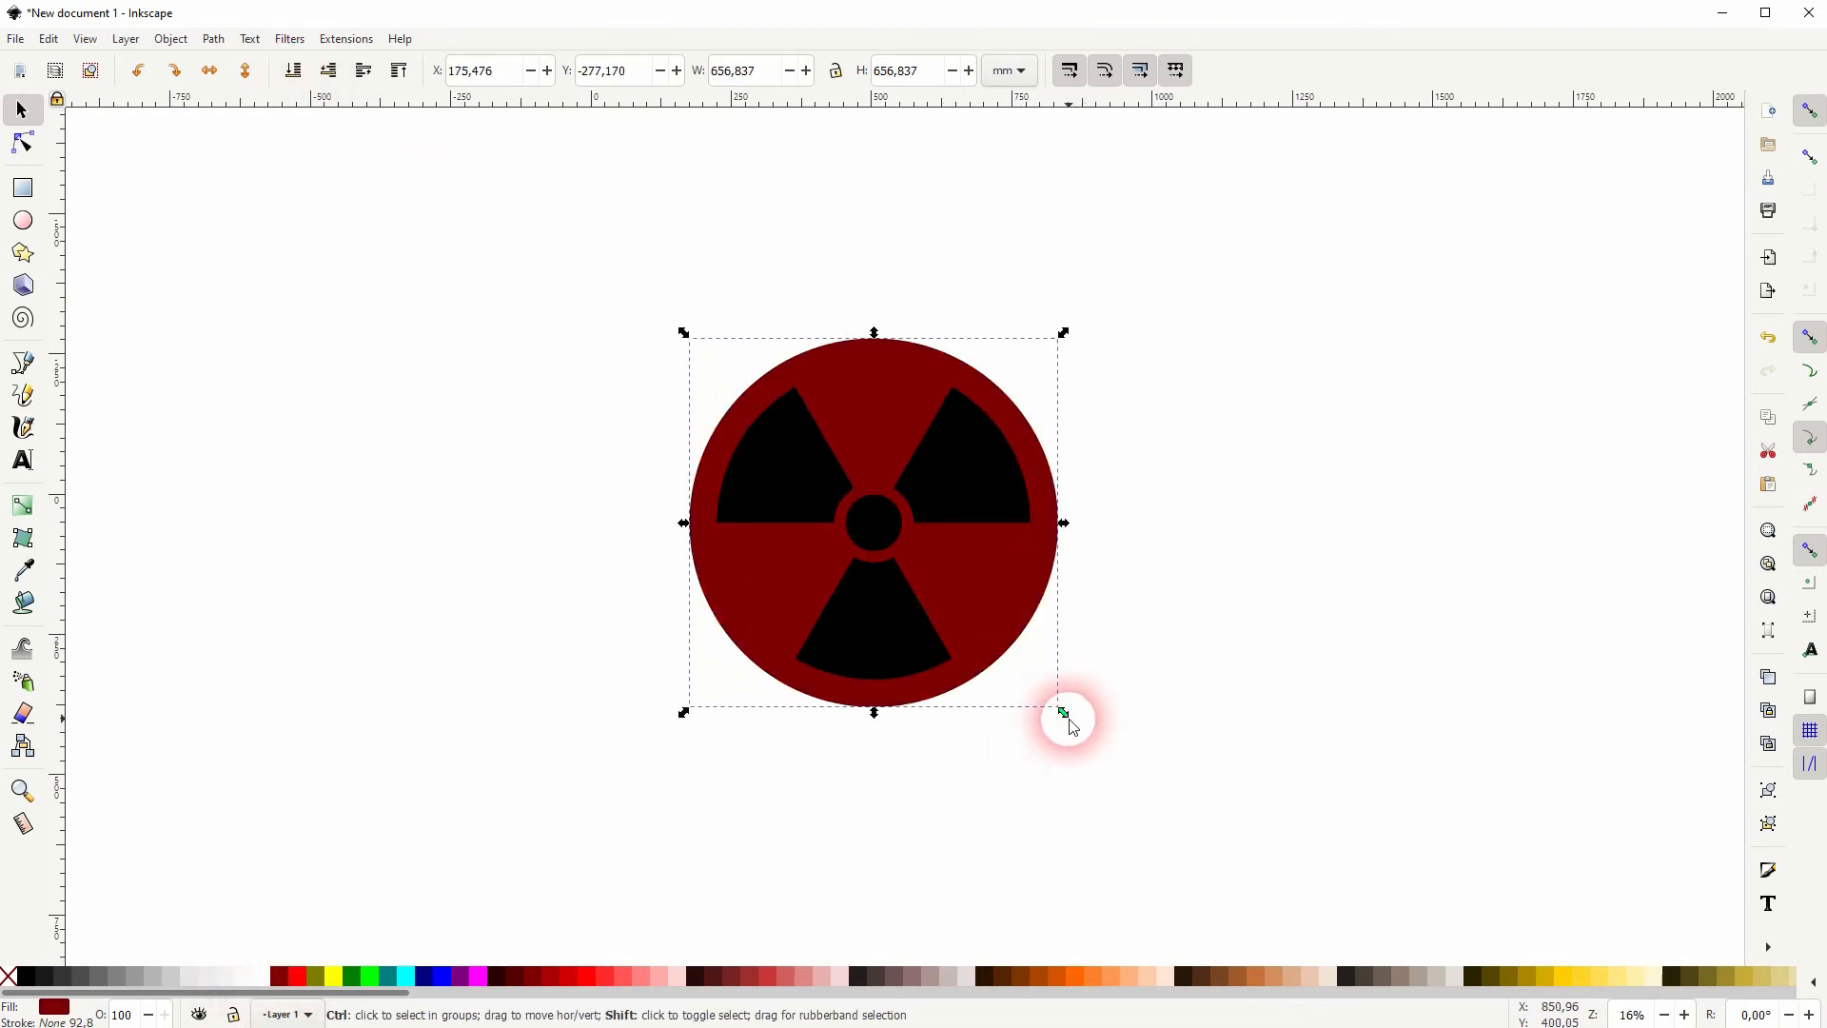
{"action": "mouse_move", "coordinate": [1065, 713]}
{"action": "left_mouse_down"}
{"action": "mouse_move", "coordinate": [1051, 703]}
{"action": "mouse_move", "coordinate": [1062, 718]}
{"action": "left_mouse_up"}
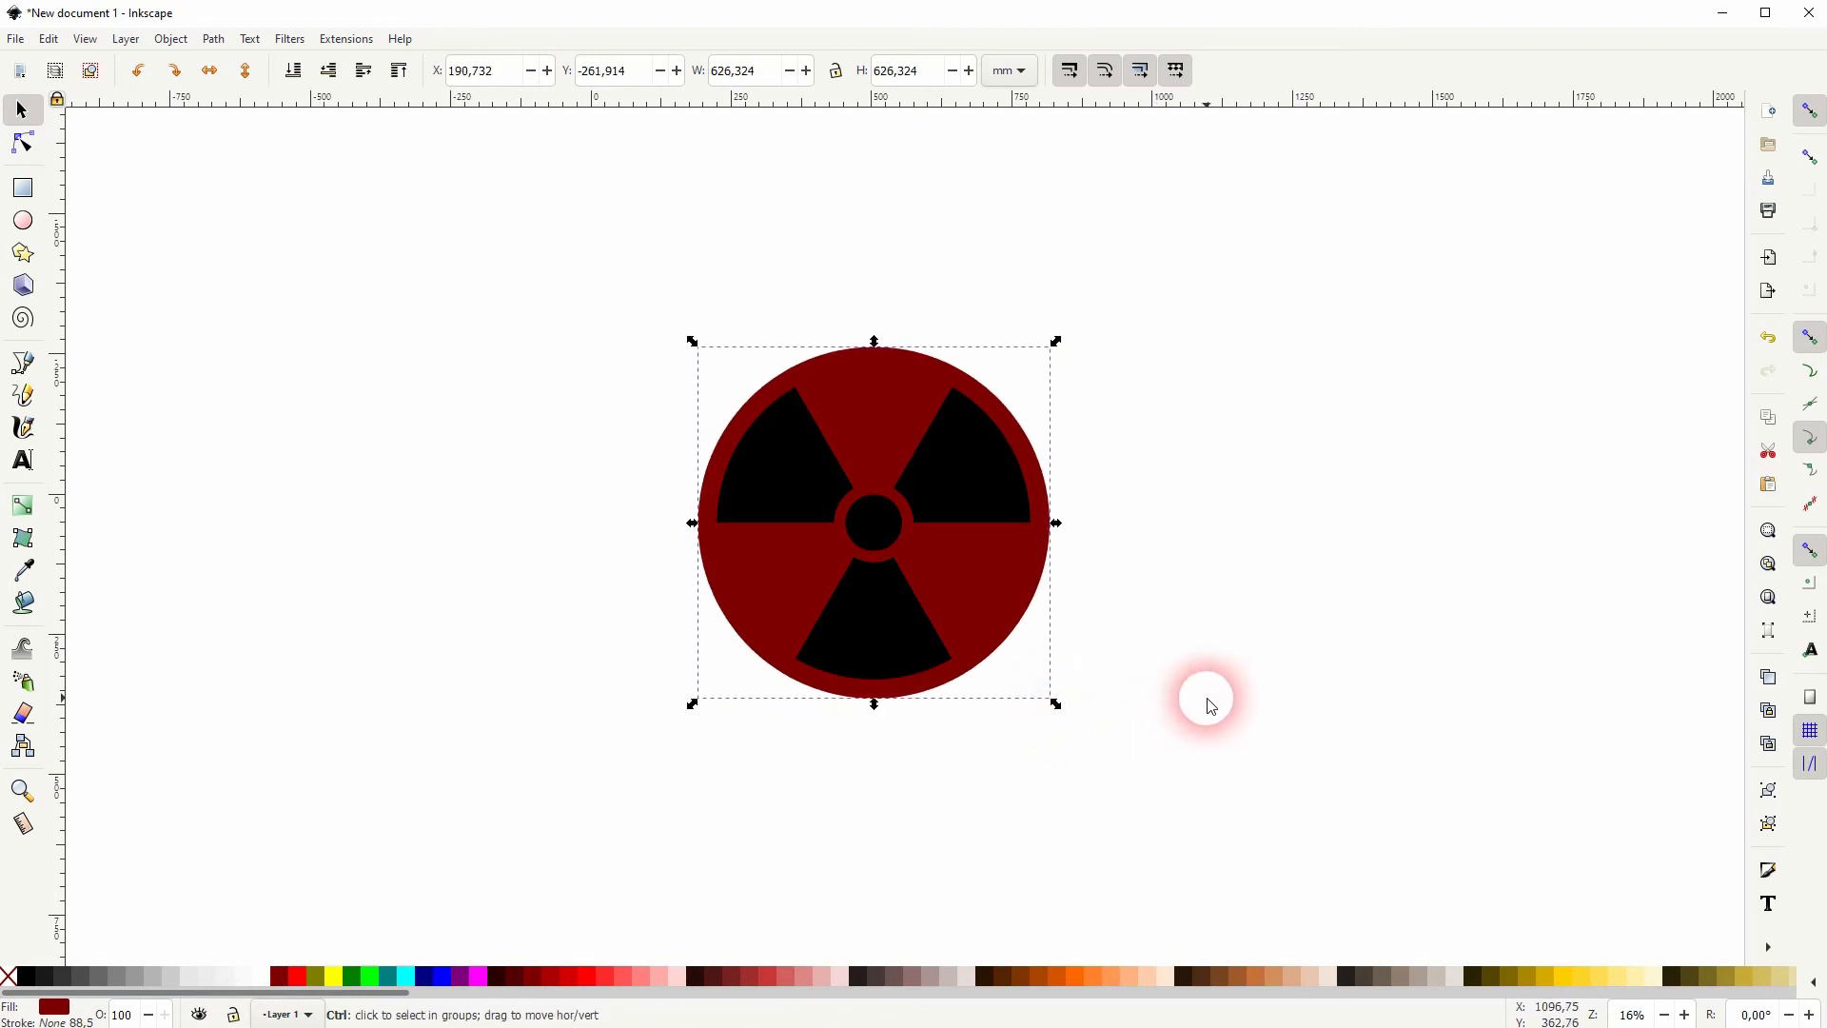
- Add a black copy of the large dark red circle, scaled about its centre to about 694 mm, behind everything as the outer ring
{"action": "key", "text": "Home"}
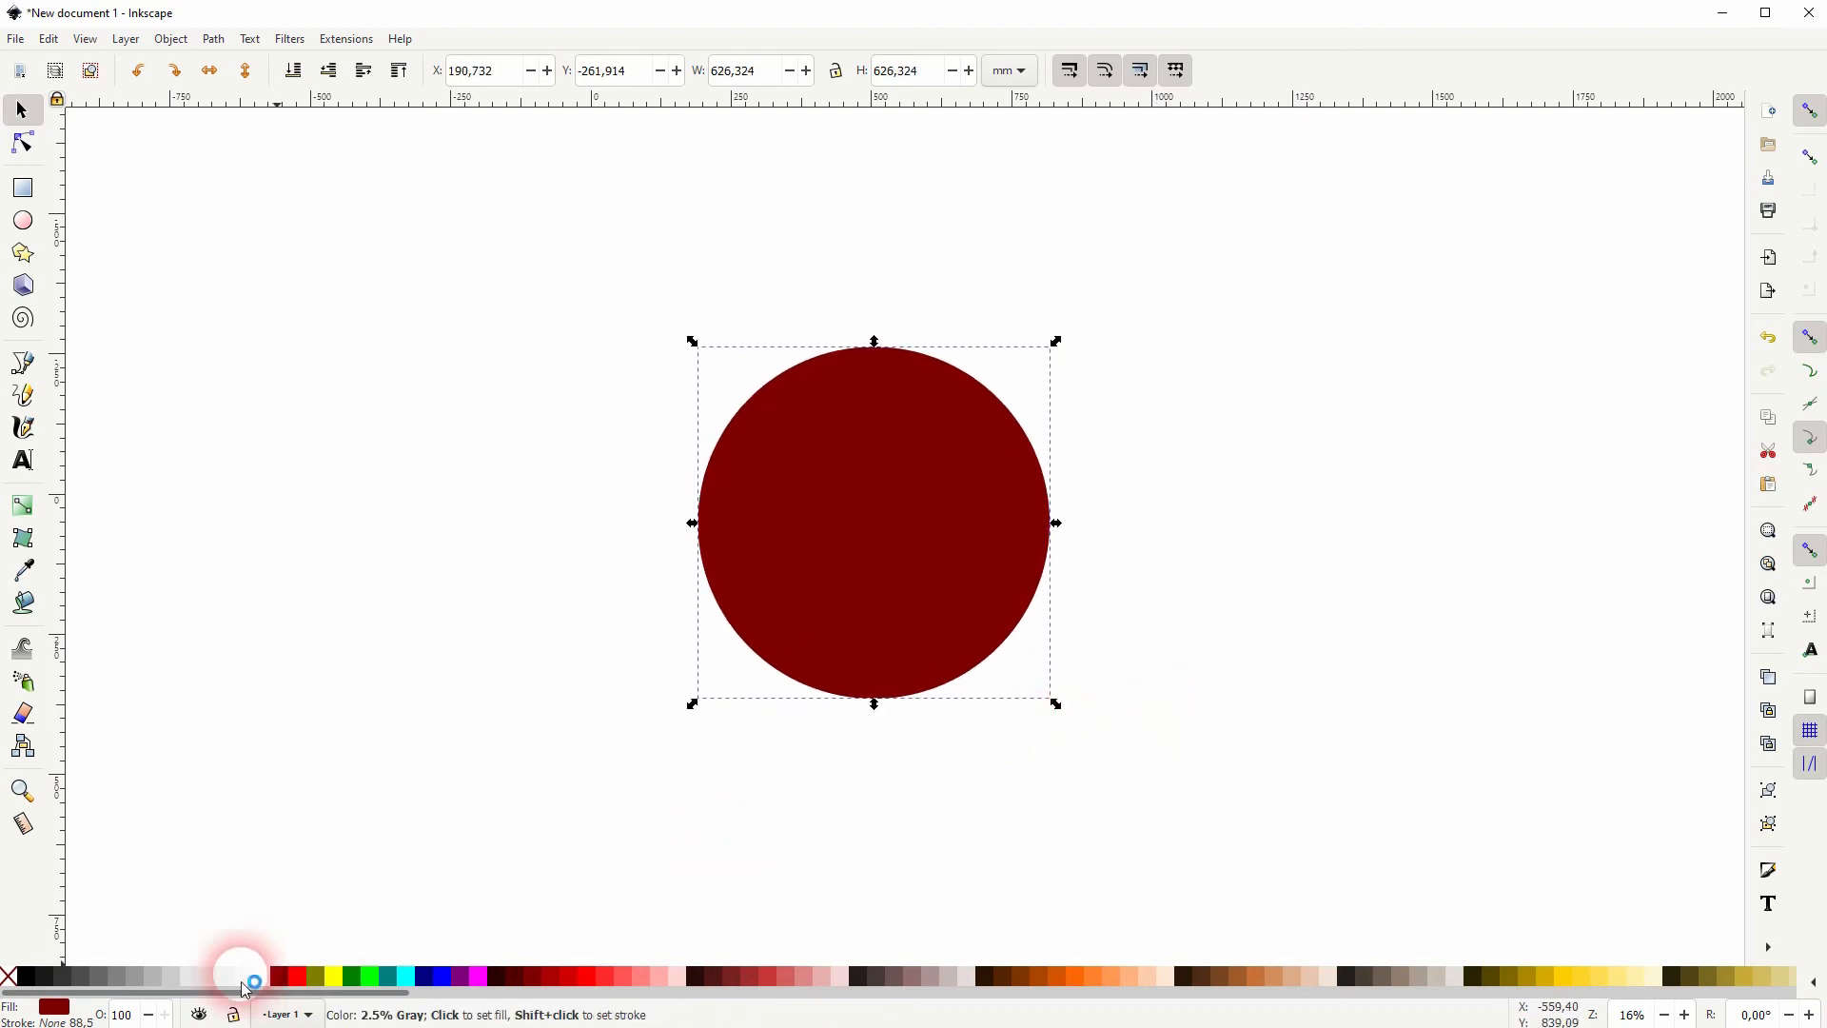
{"action": "left_click", "coordinate": [25, 977]}
{"action": "left_click_drag", "start_coordinate": [1057, 704], "coordinate": [1077, 723]}
{"action": "left_click", "coordinate": [294, 70]}
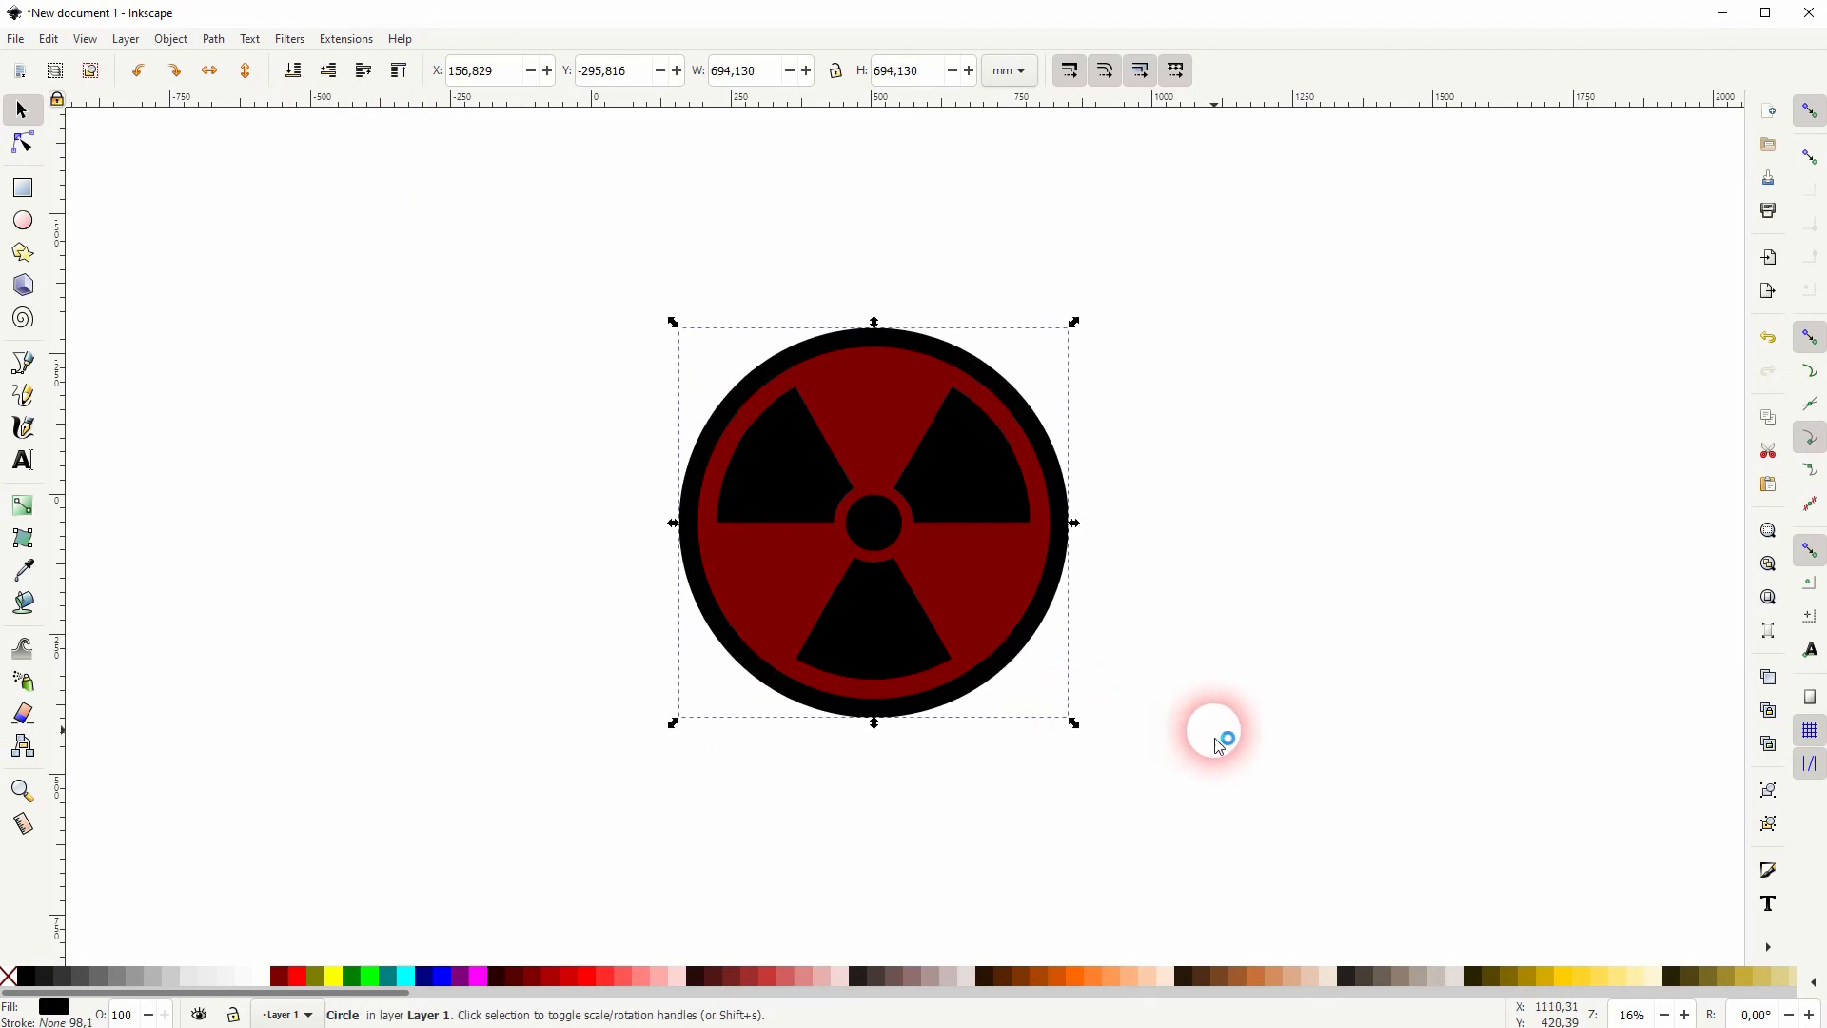
{"action": "left_click", "coordinate": [1217, 737]}
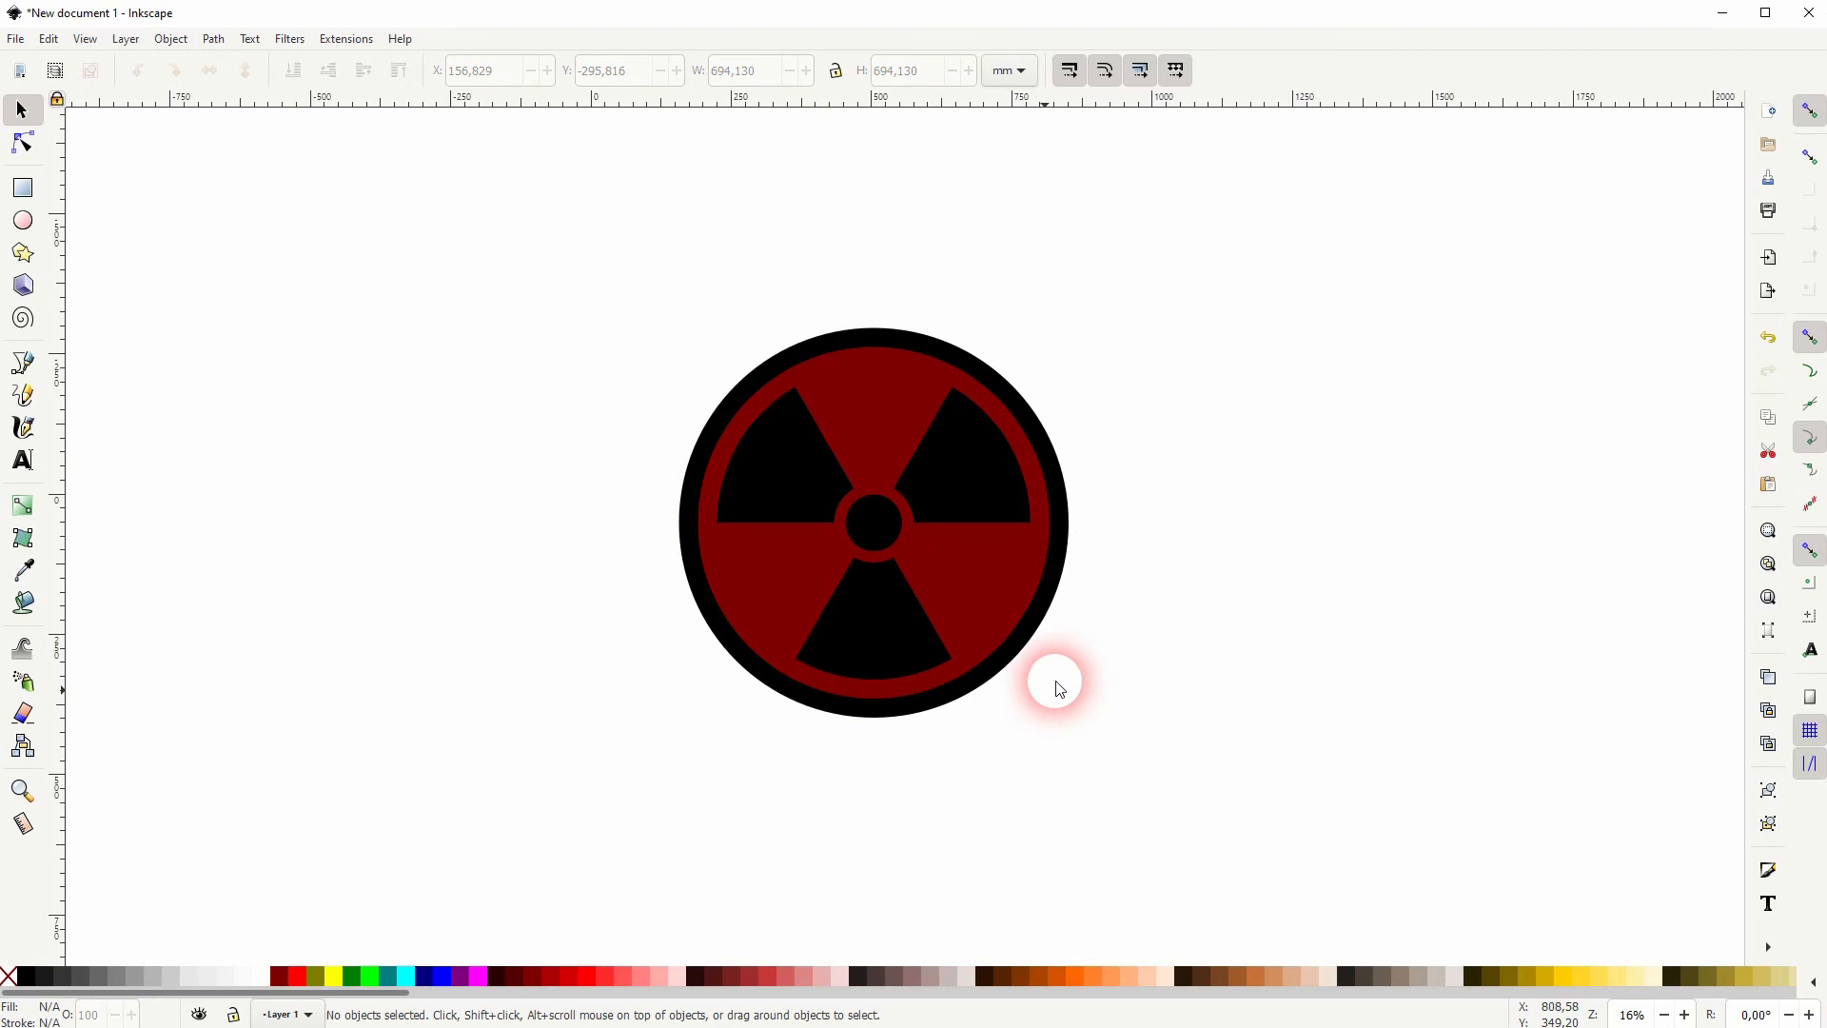
{"action": "key", "text": "ctrl+z"}
- Fill the three dark red wedges, the dark red central circle and the large dark red background circle with yellow
{"action": "left_click", "coordinate": [885, 436]}
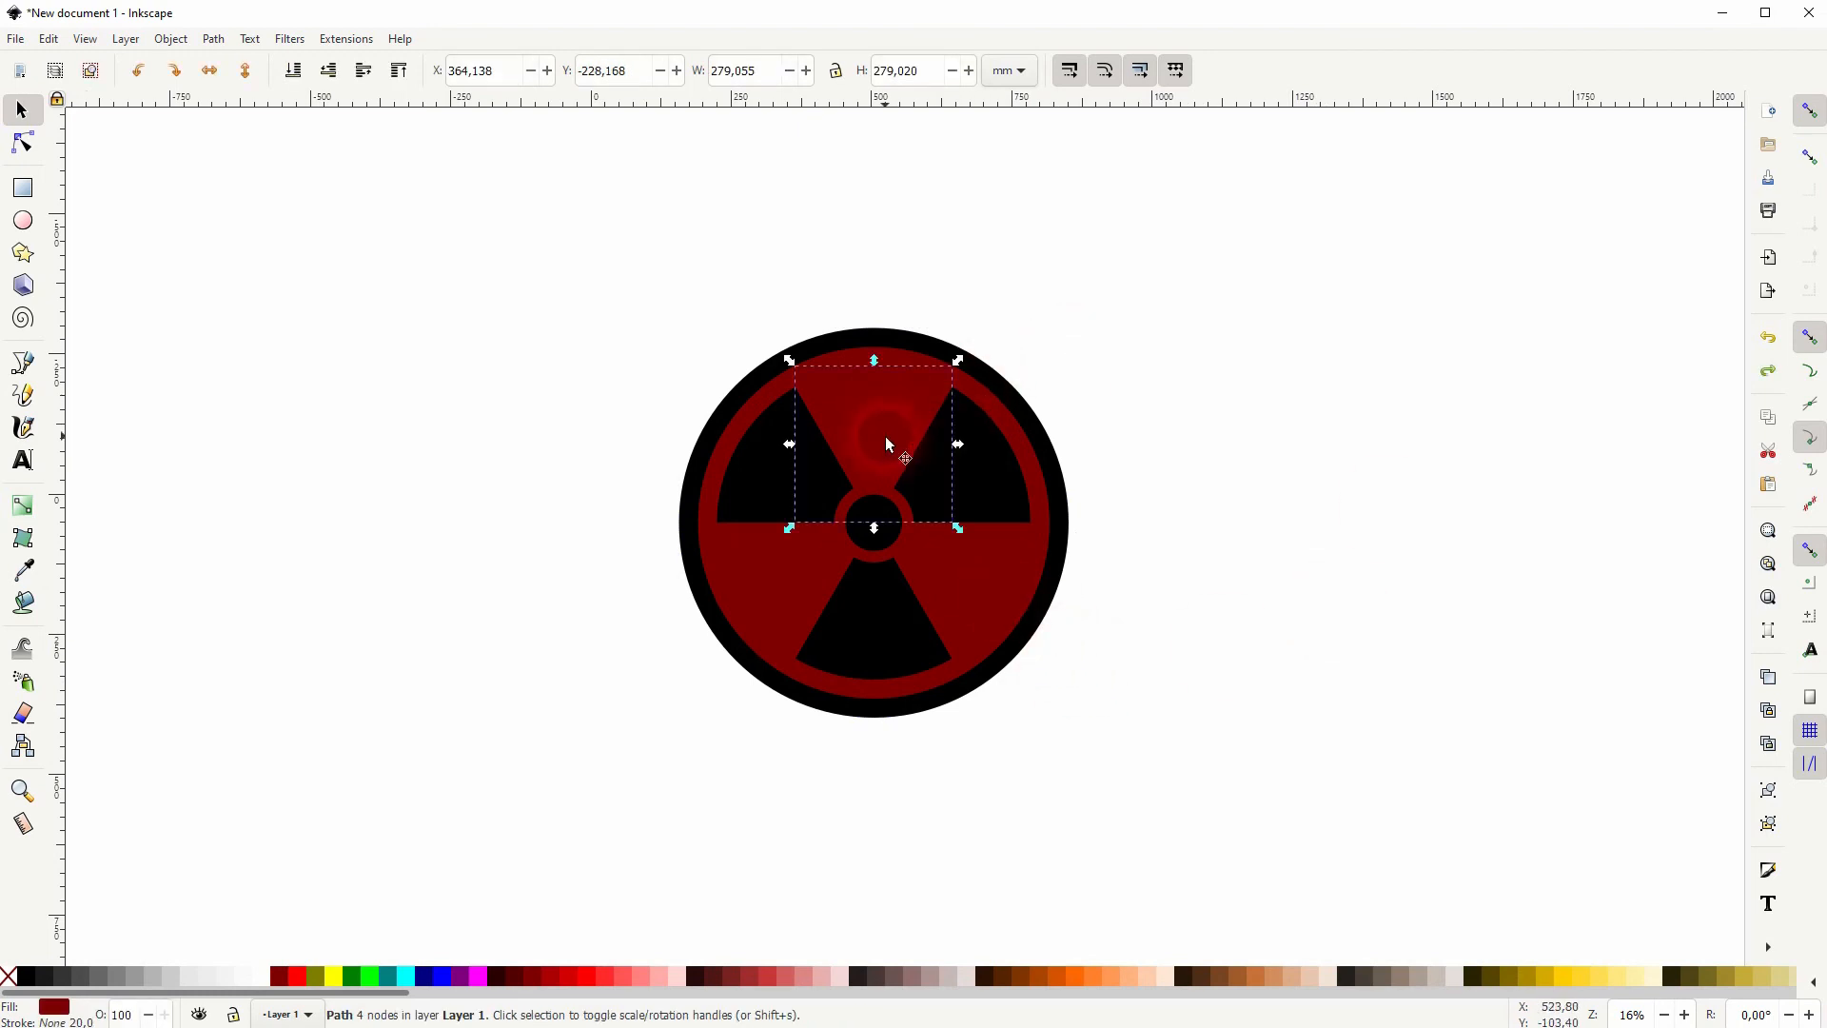
{"action": "left_click", "coordinate": [802, 591], "text": "shift"}
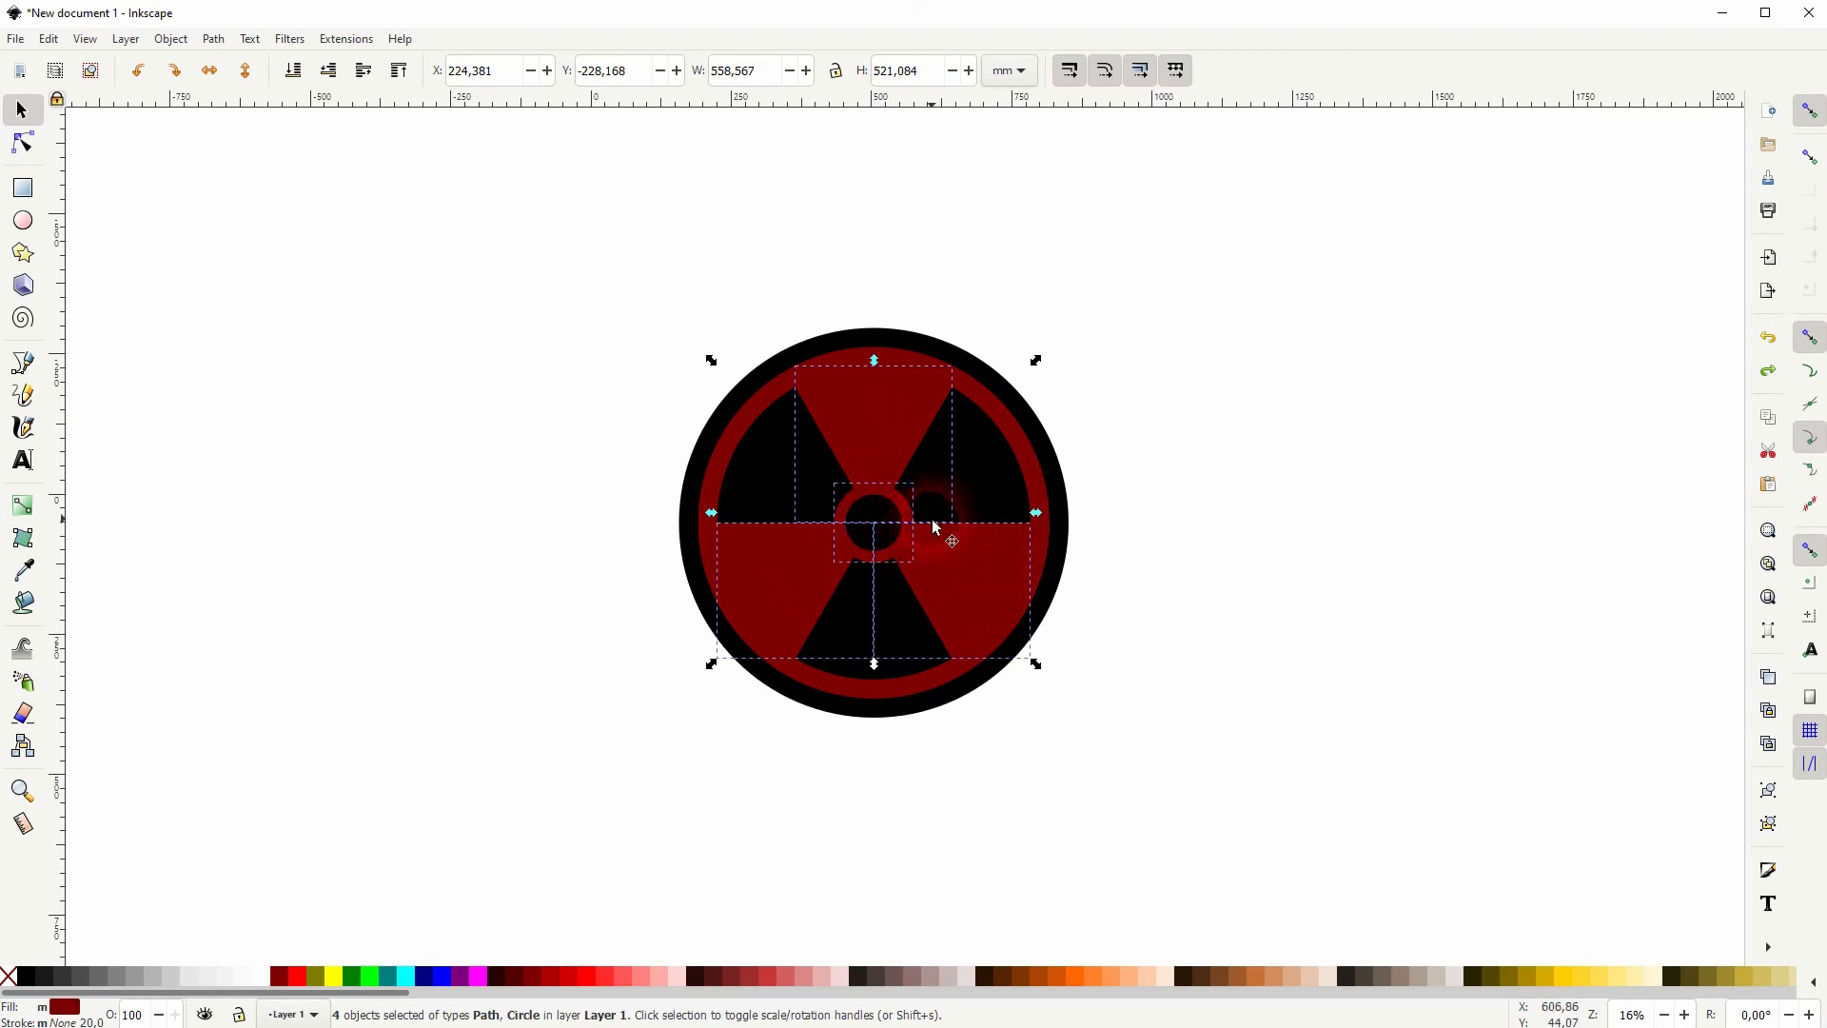
{"action": "left_click", "coordinate": [1028, 448], "text": "shift"}
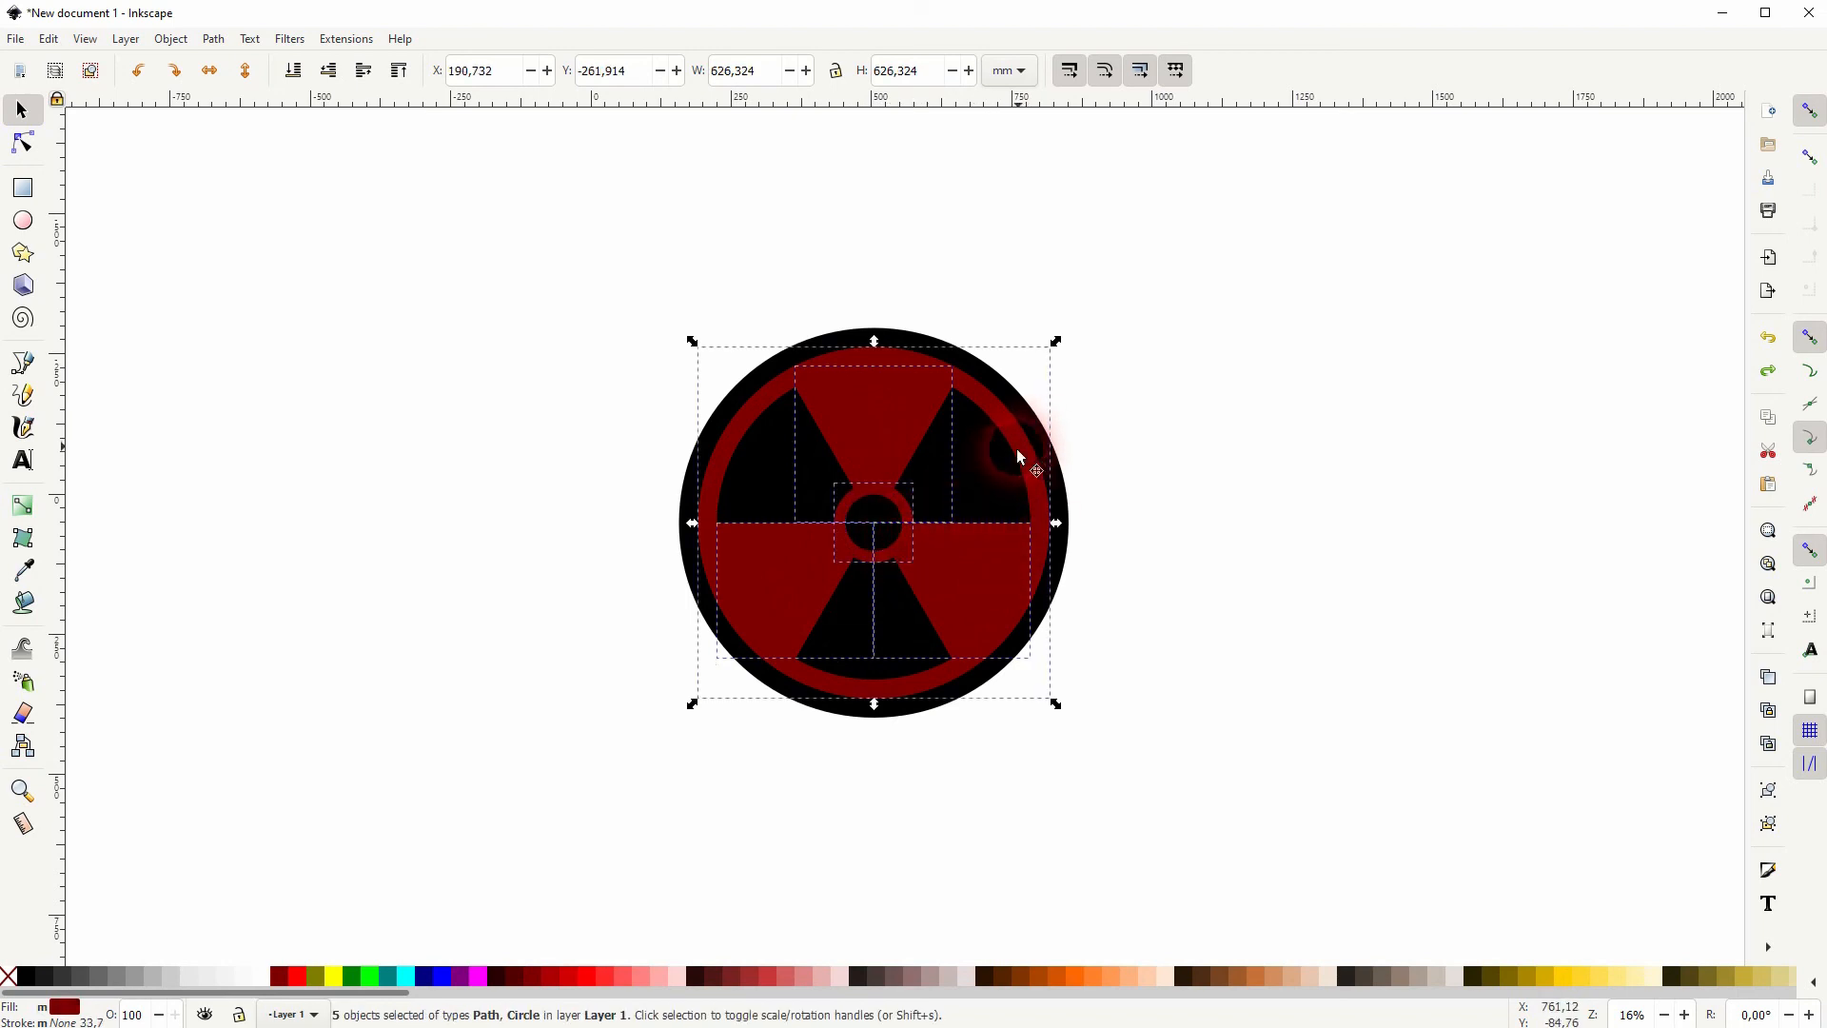
{"action": "left_click", "coordinate": [338, 978]}
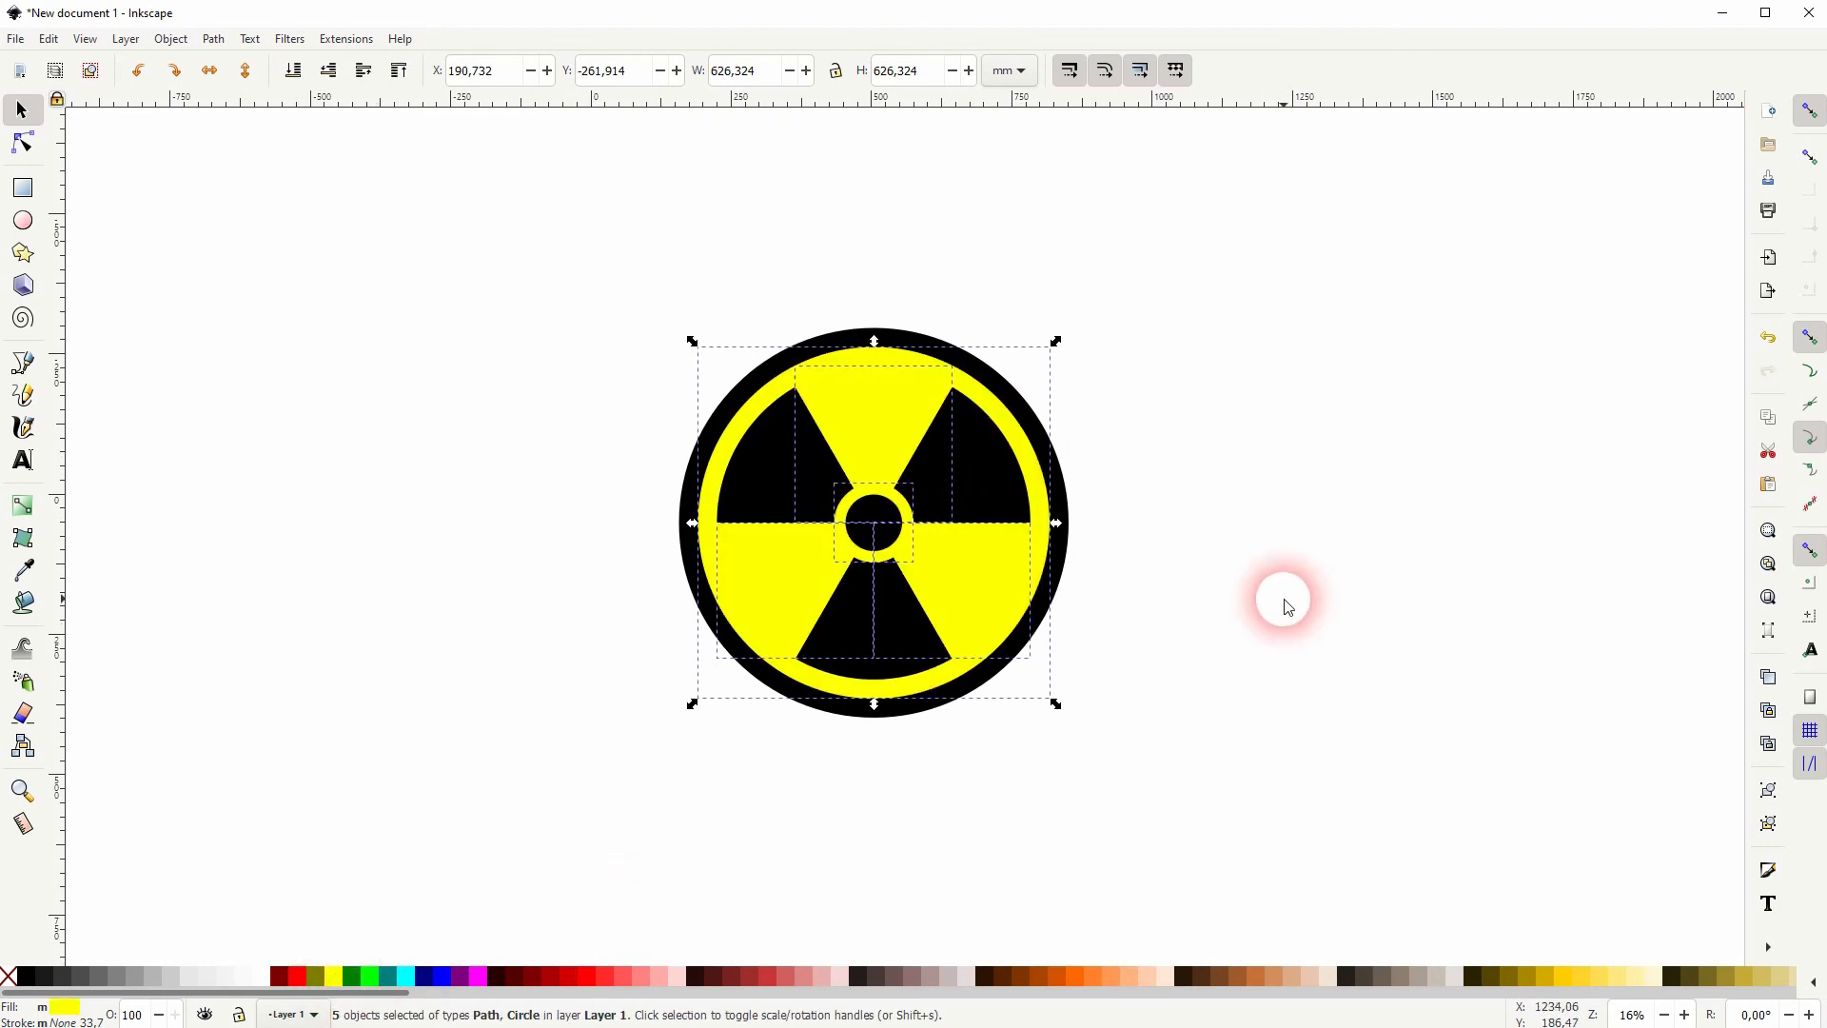
- Shift the fill of the yellow shapes to the warmer shade ffe300ff, close the fill settings and clear the selection
{"action": "left_click", "coordinate": [171, 38]}
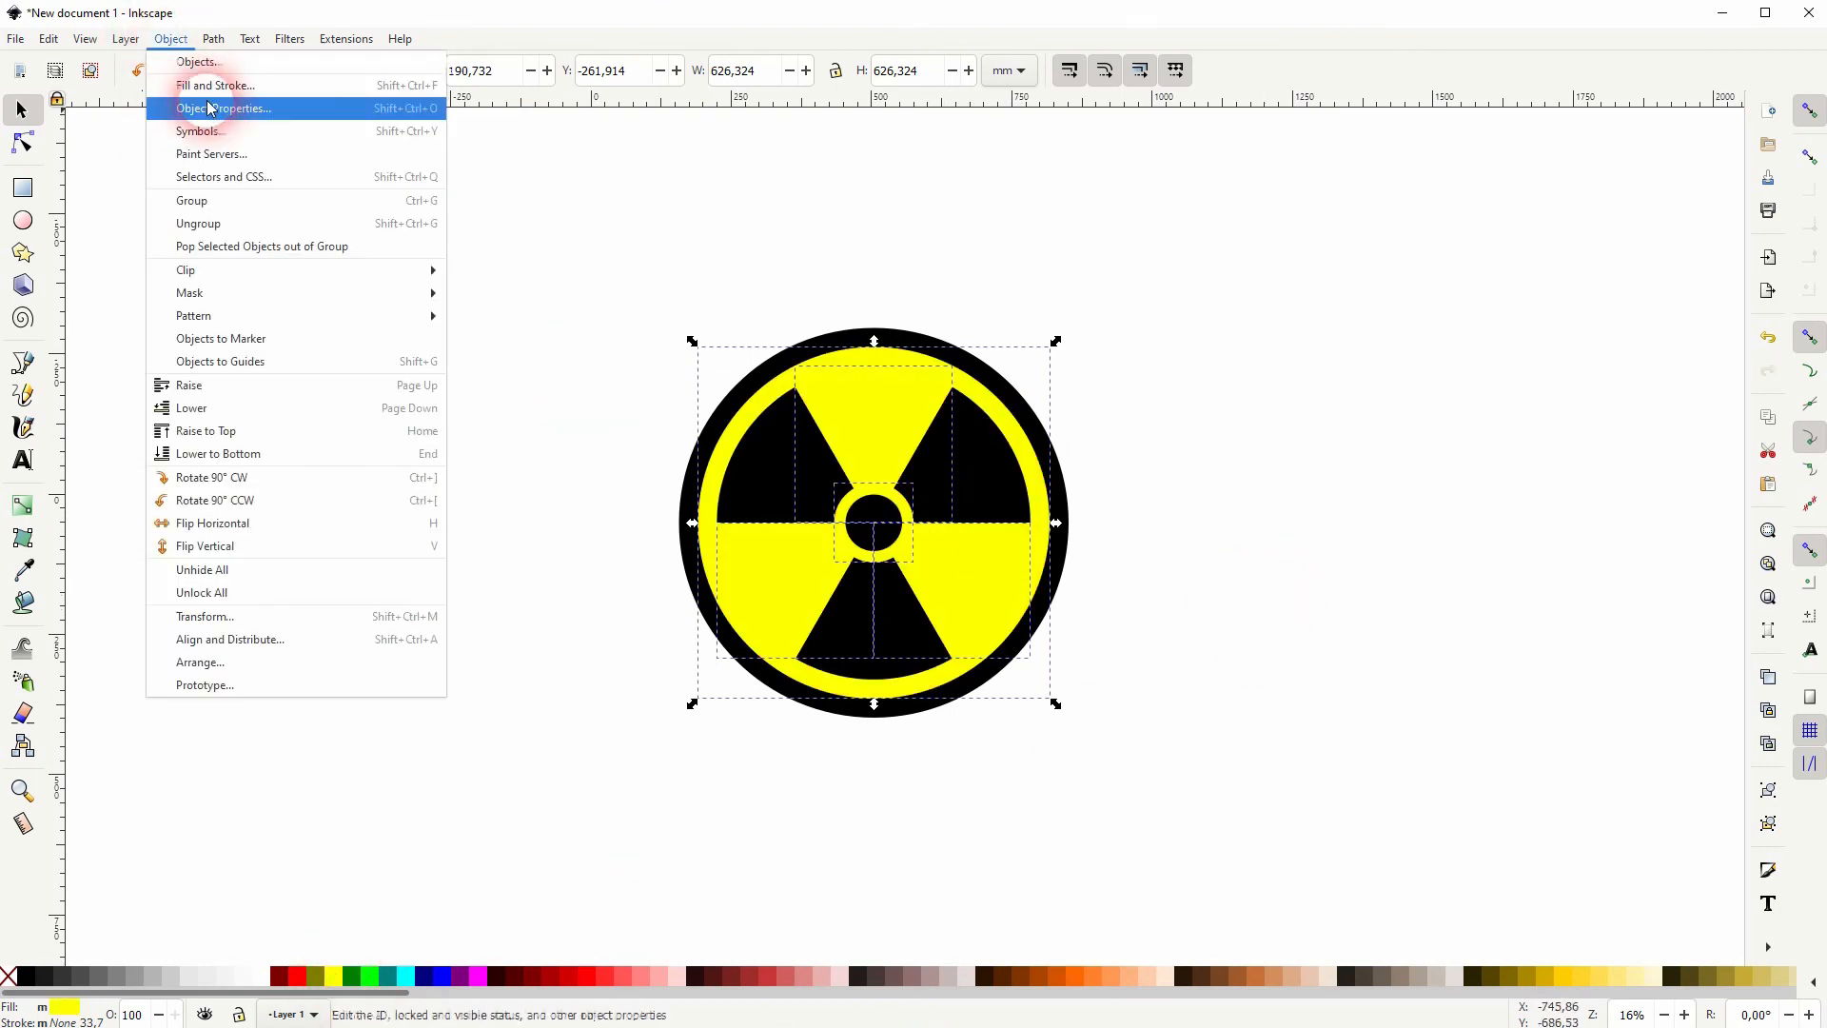
{"action": "left_click", "coordinate": [204, 106]}
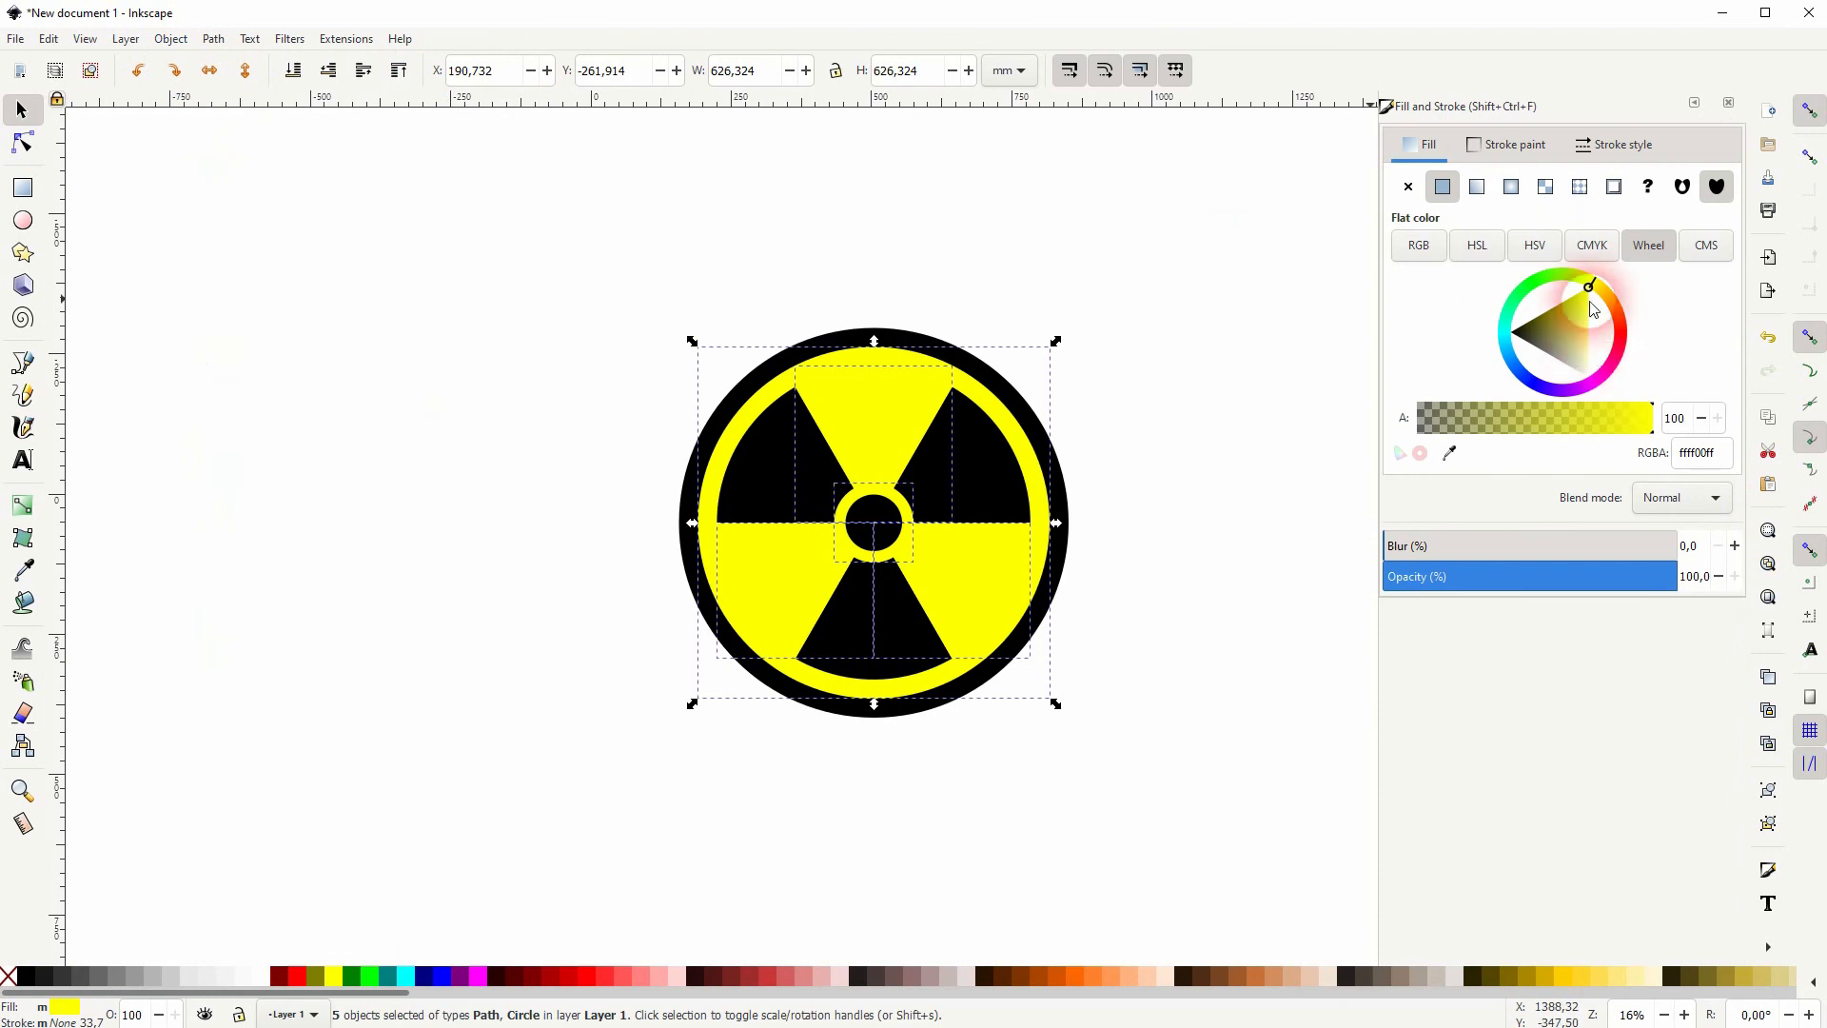
{"action": "left_click_drag", "start_coordinate": [1601, 283], "coordinate": [1599, 288]}
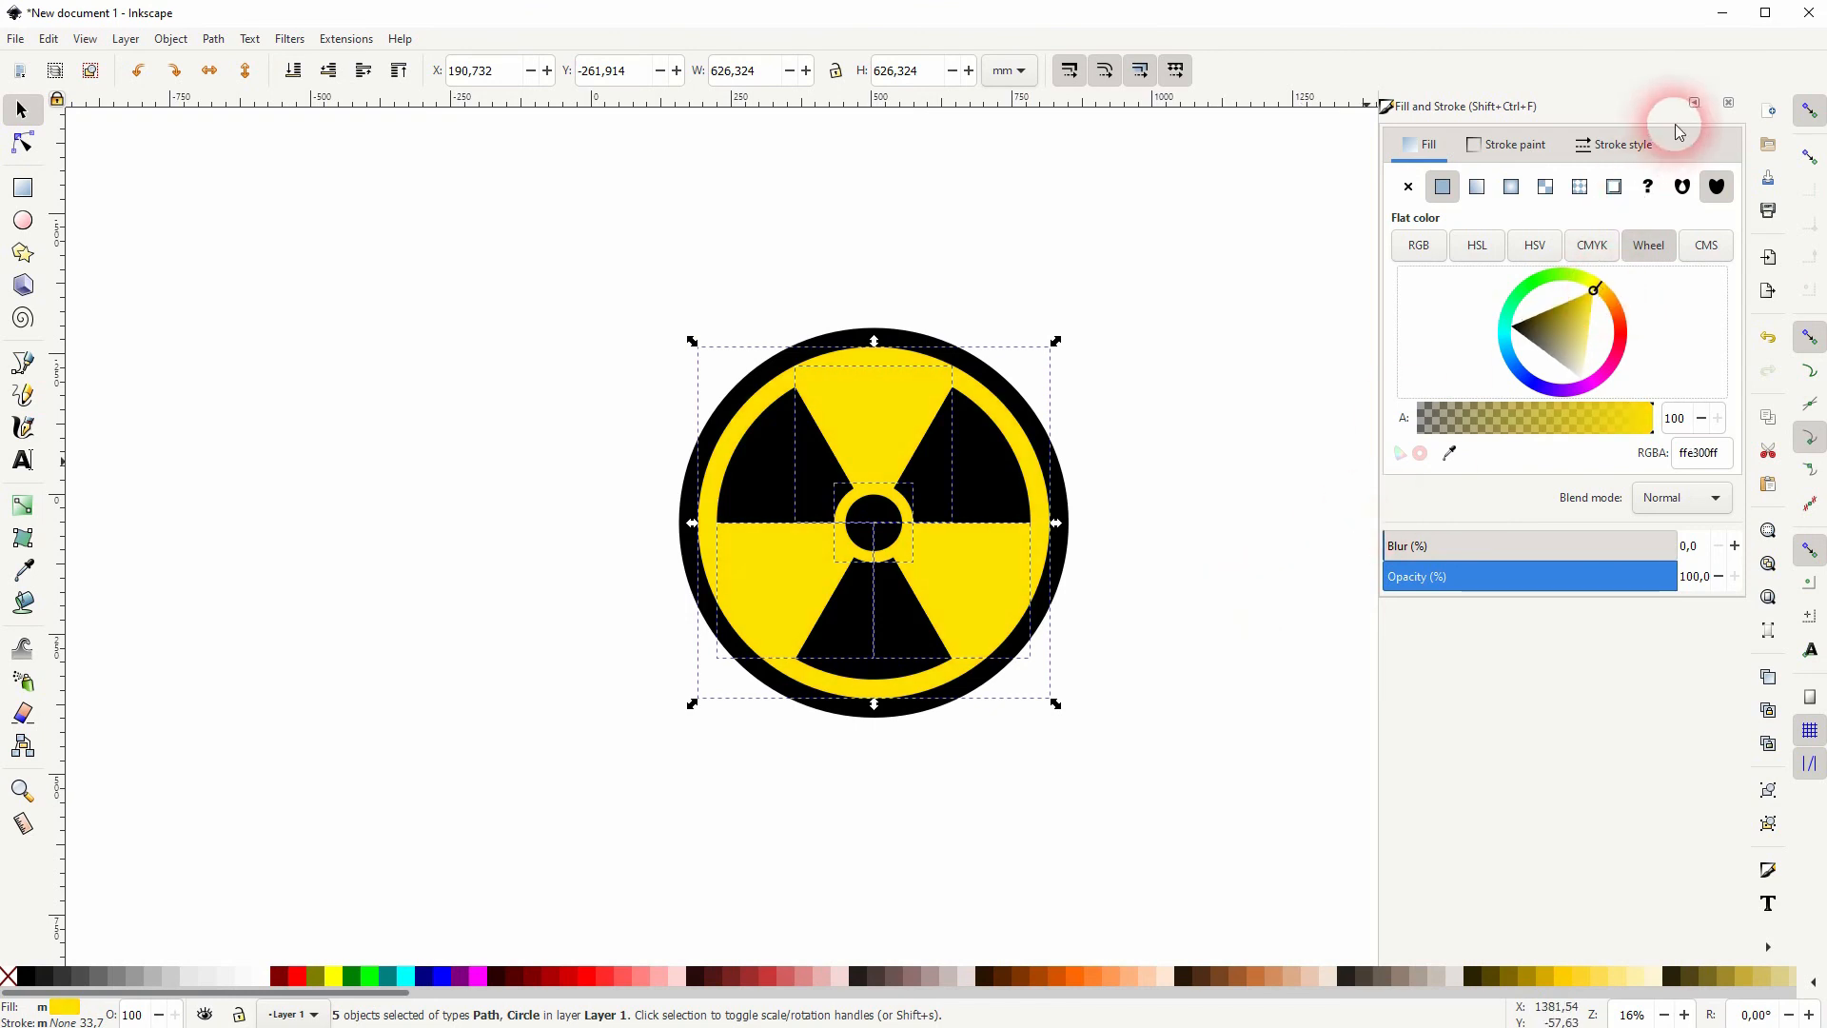
{"action": "left_click", "coordinate": [1730, 102]}
{"action": "left_click", "coordinate": [1377, 505]}
{"action": "left_click_drag", "start_coordinate": [502, 826], "coordinate": [1266, 221]}
{"action": "left_click", "coordinate": [1223, 490]}
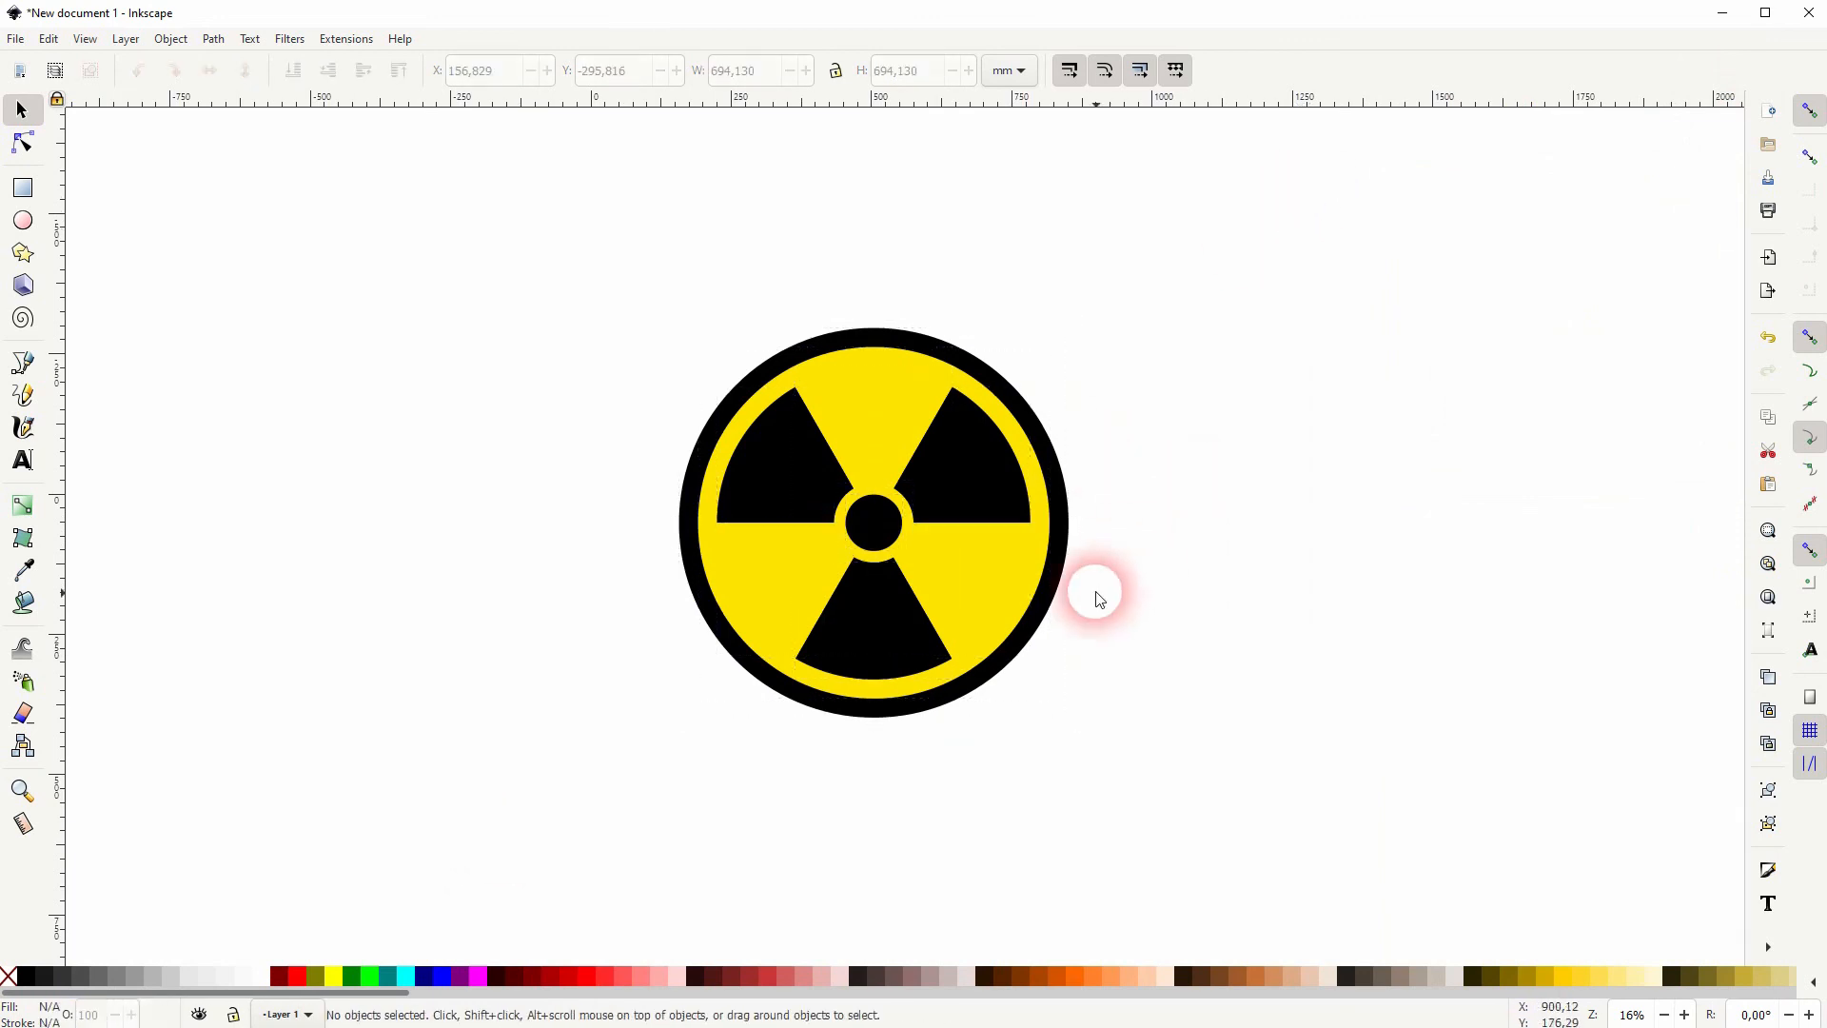